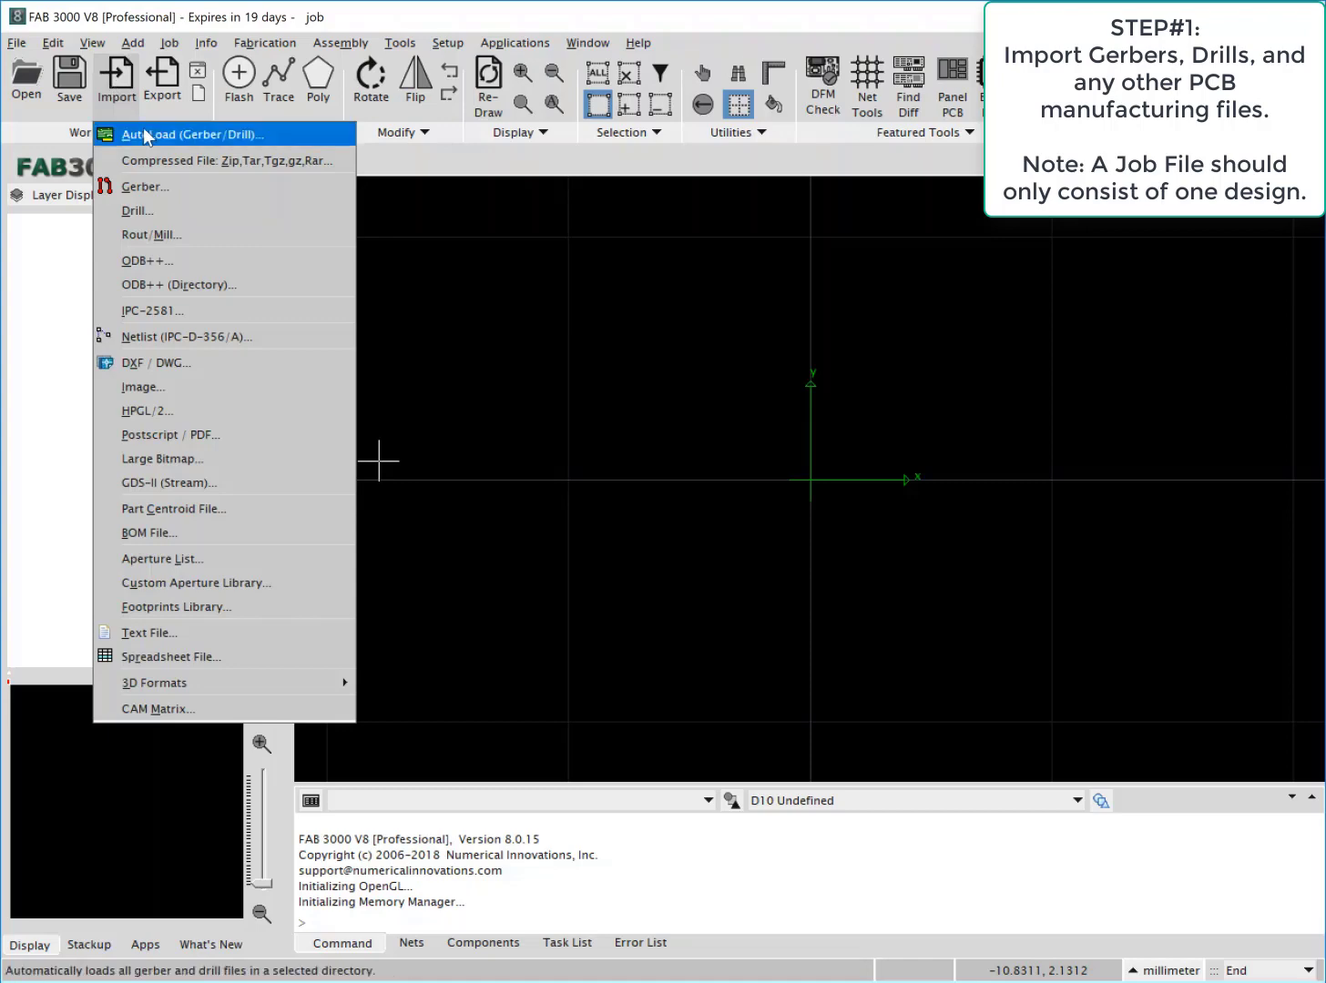
Auto-load all six Gerber and drill files from C:\Support\fab-examples\Board1 into the job.
left_click(145, 130)
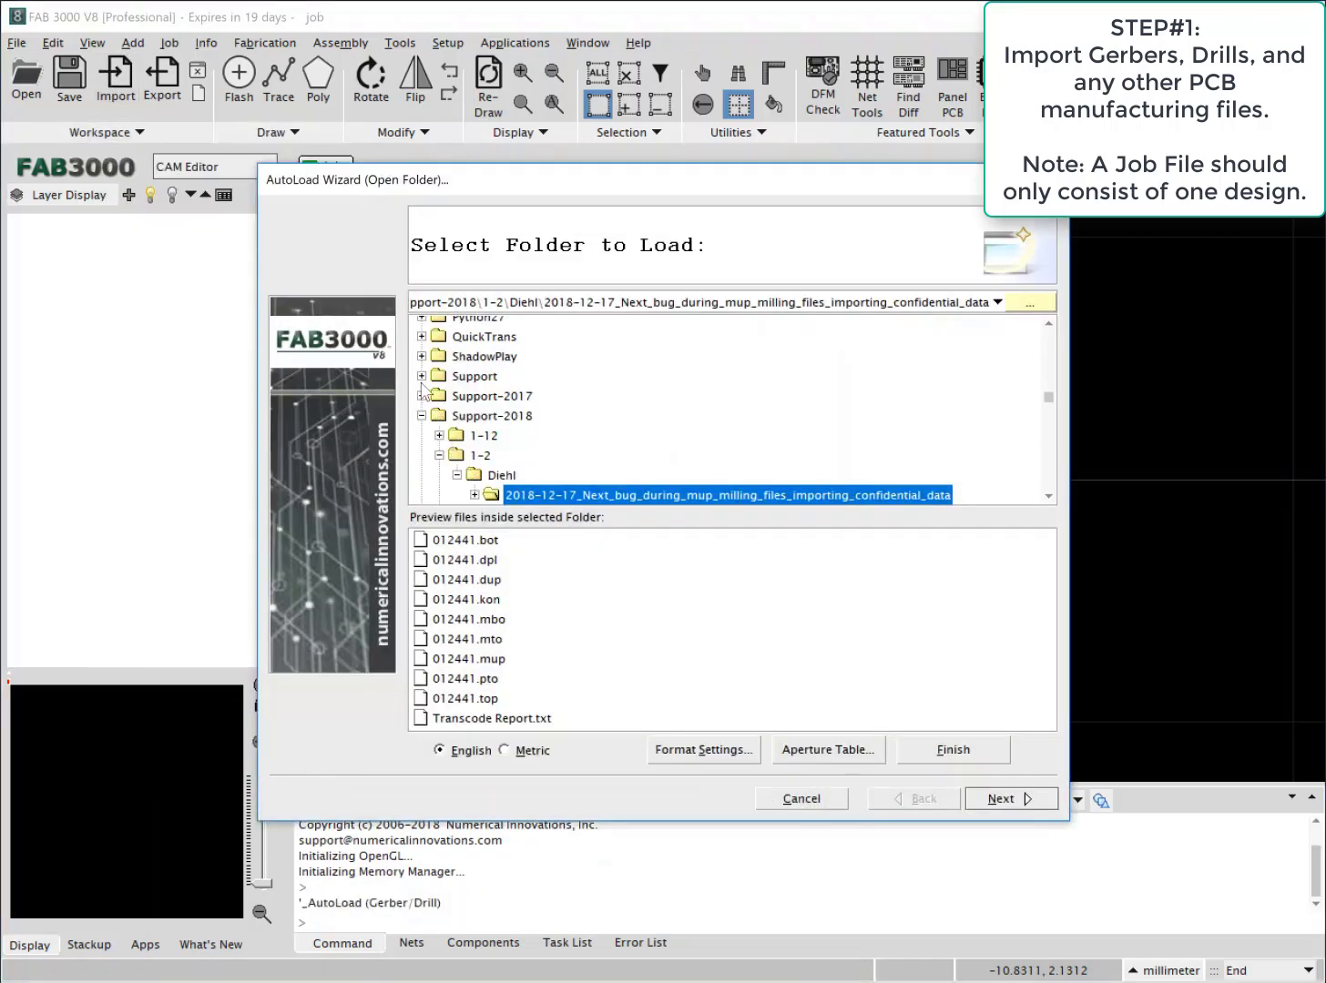
left_click(422, 376)
left_click(440, 434)
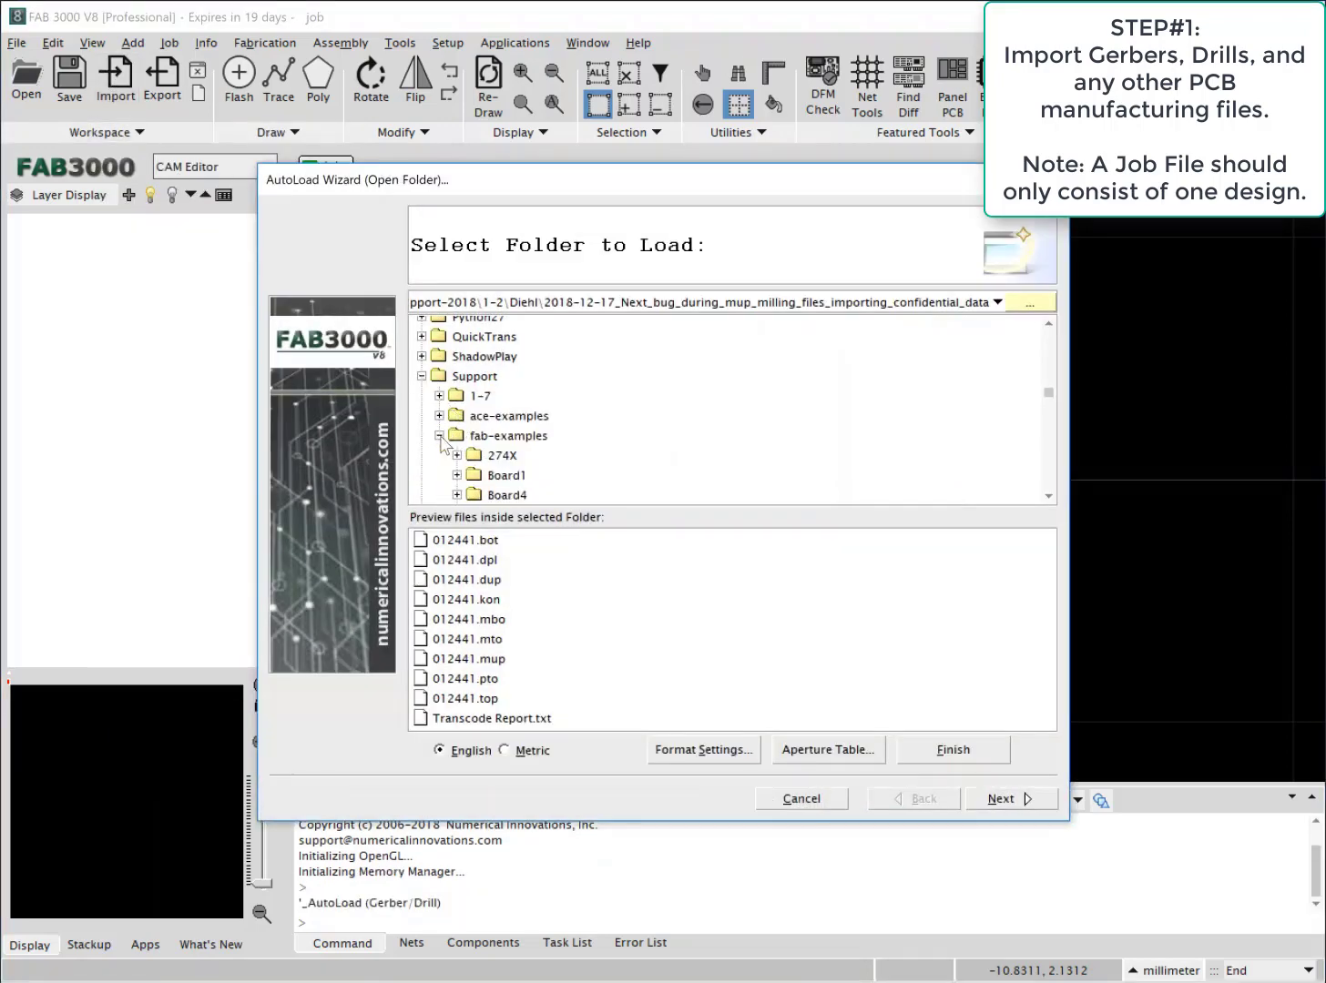
scroll(501, 494, "down", 1)
left_click(498, 421)
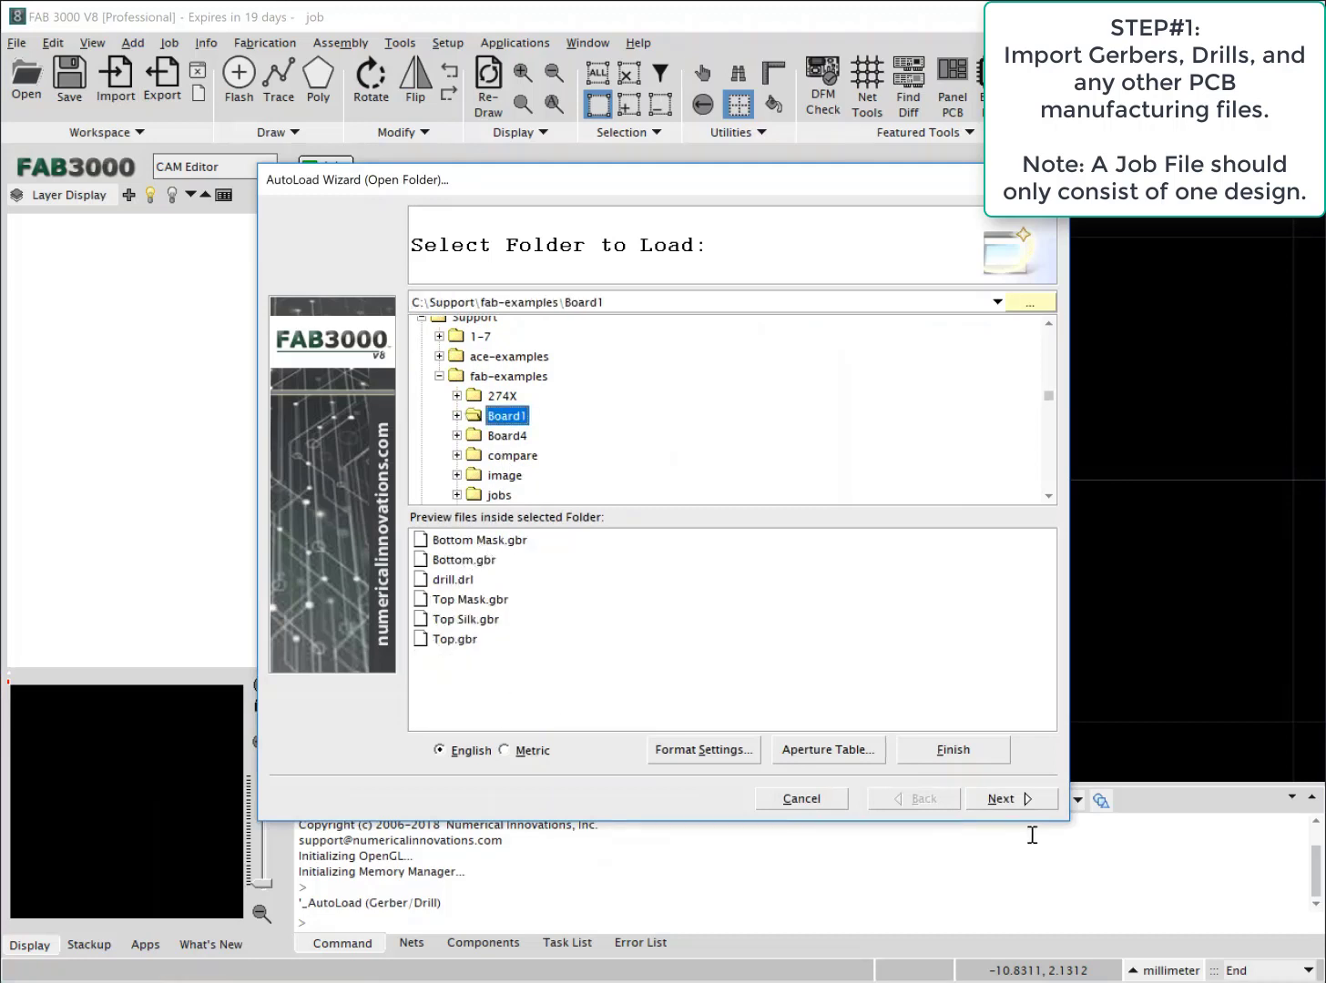
left_click(1007, 798)
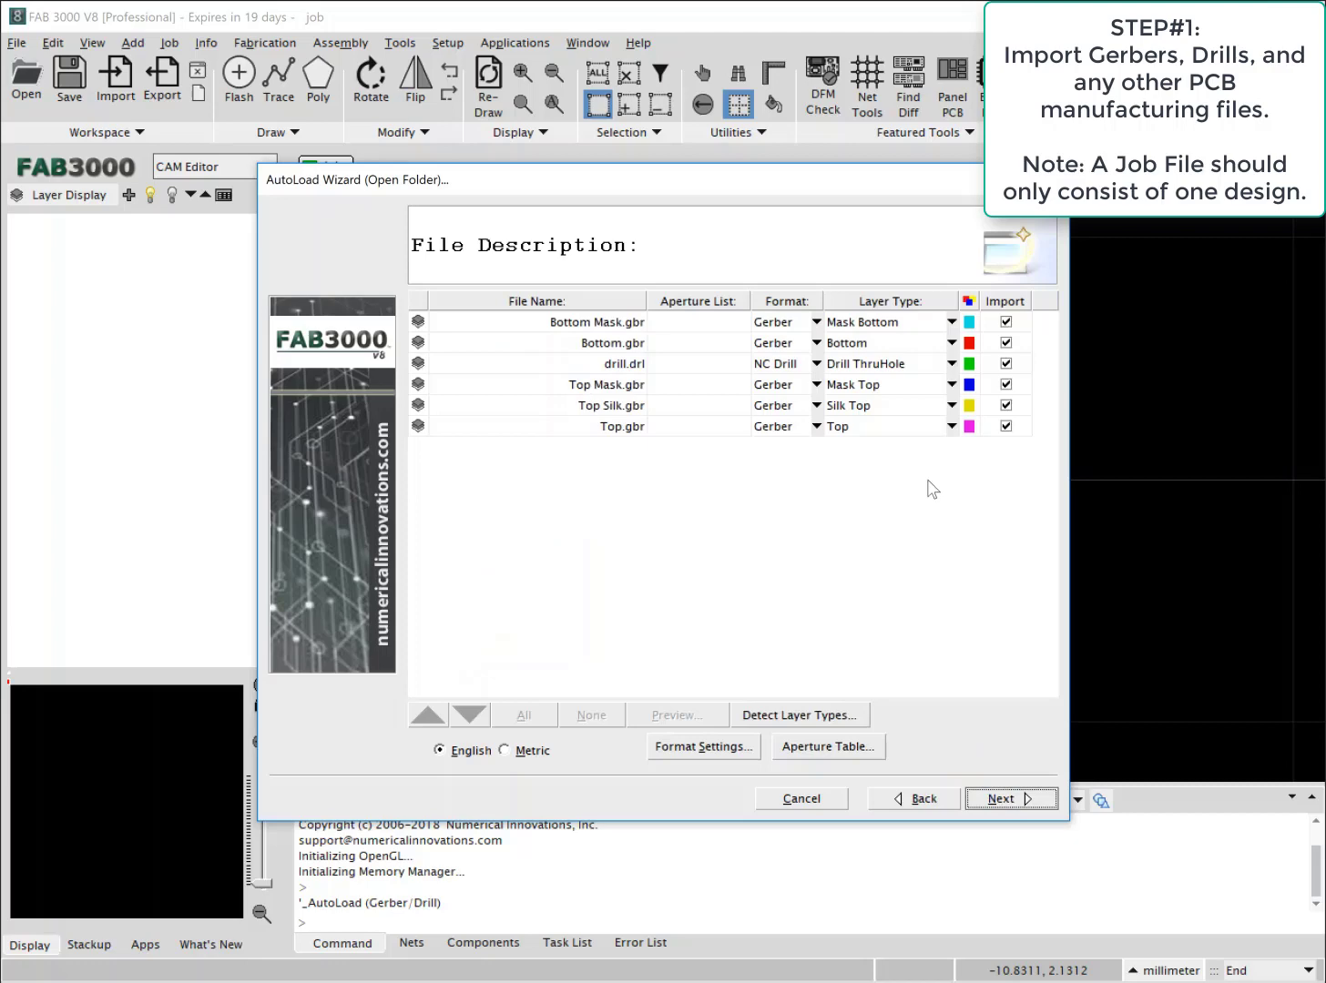
left_click(1002, 798)
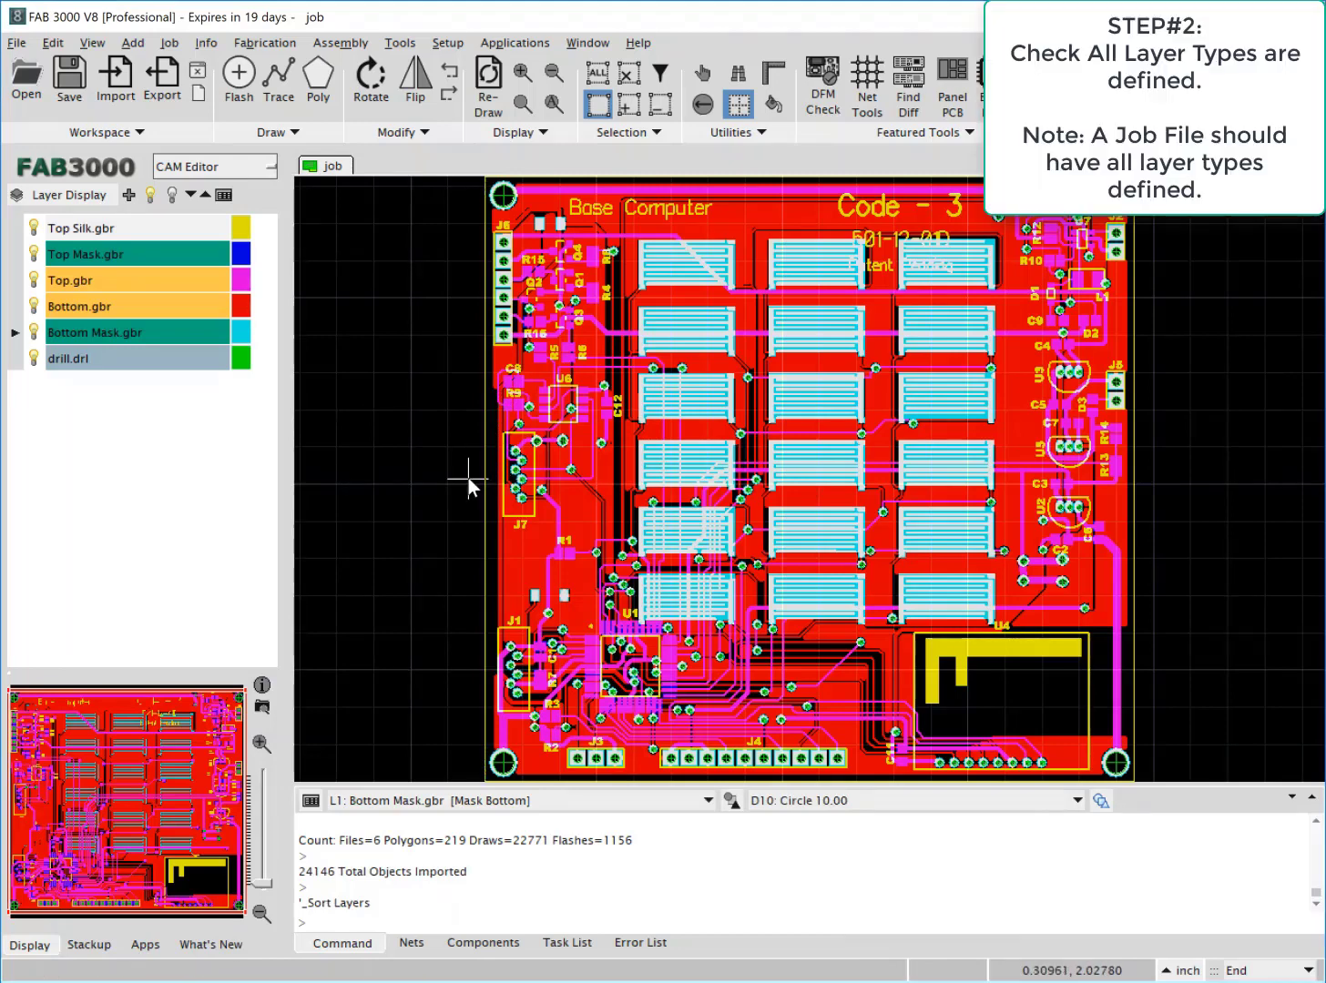
left_click(224, 194)
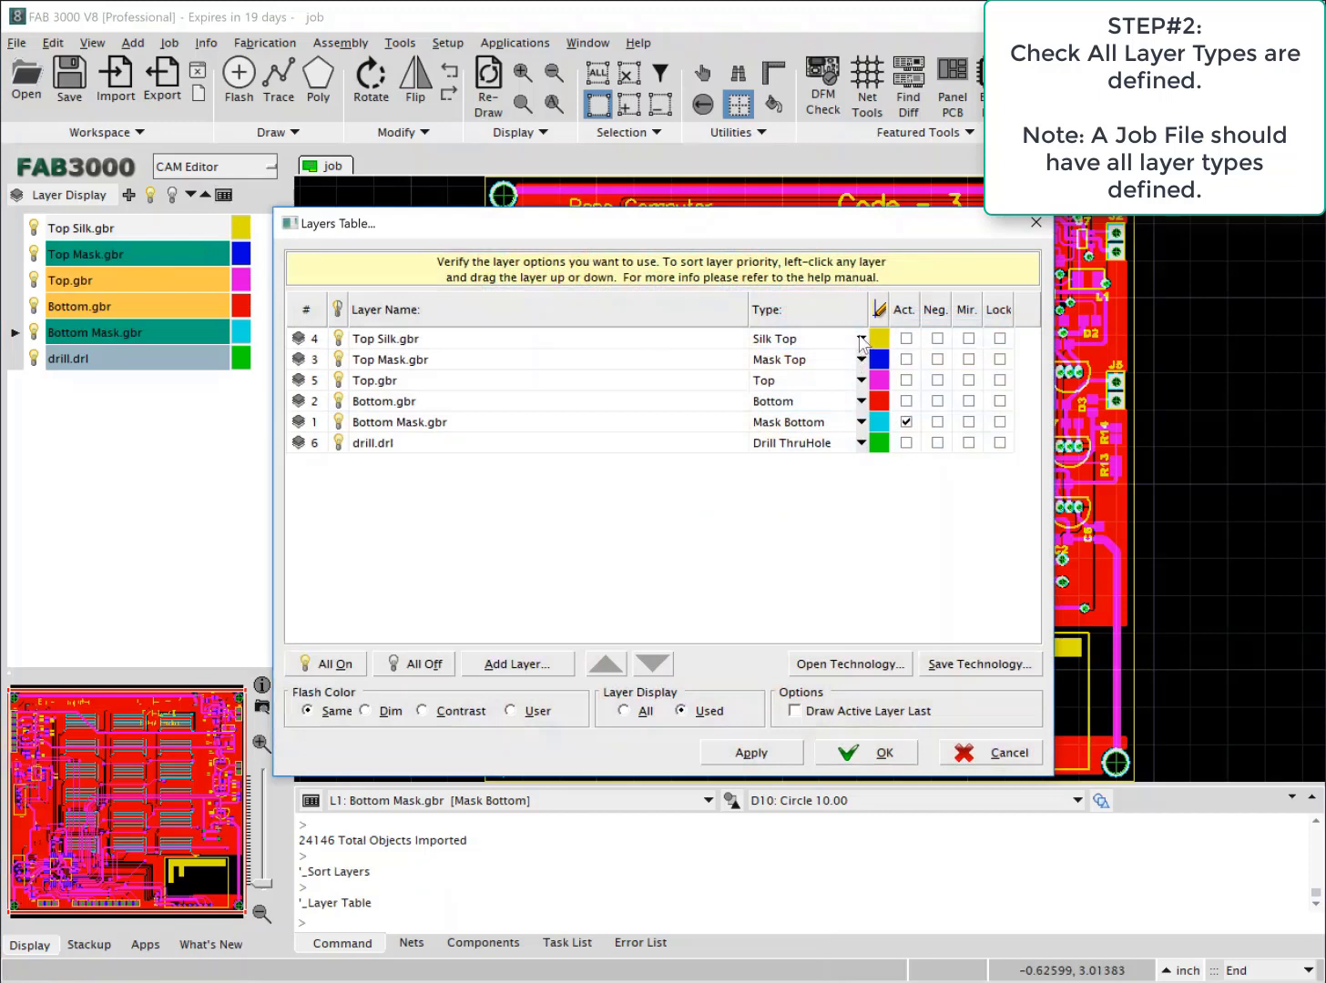
left_click(861, 340)
left_click(862, 343)
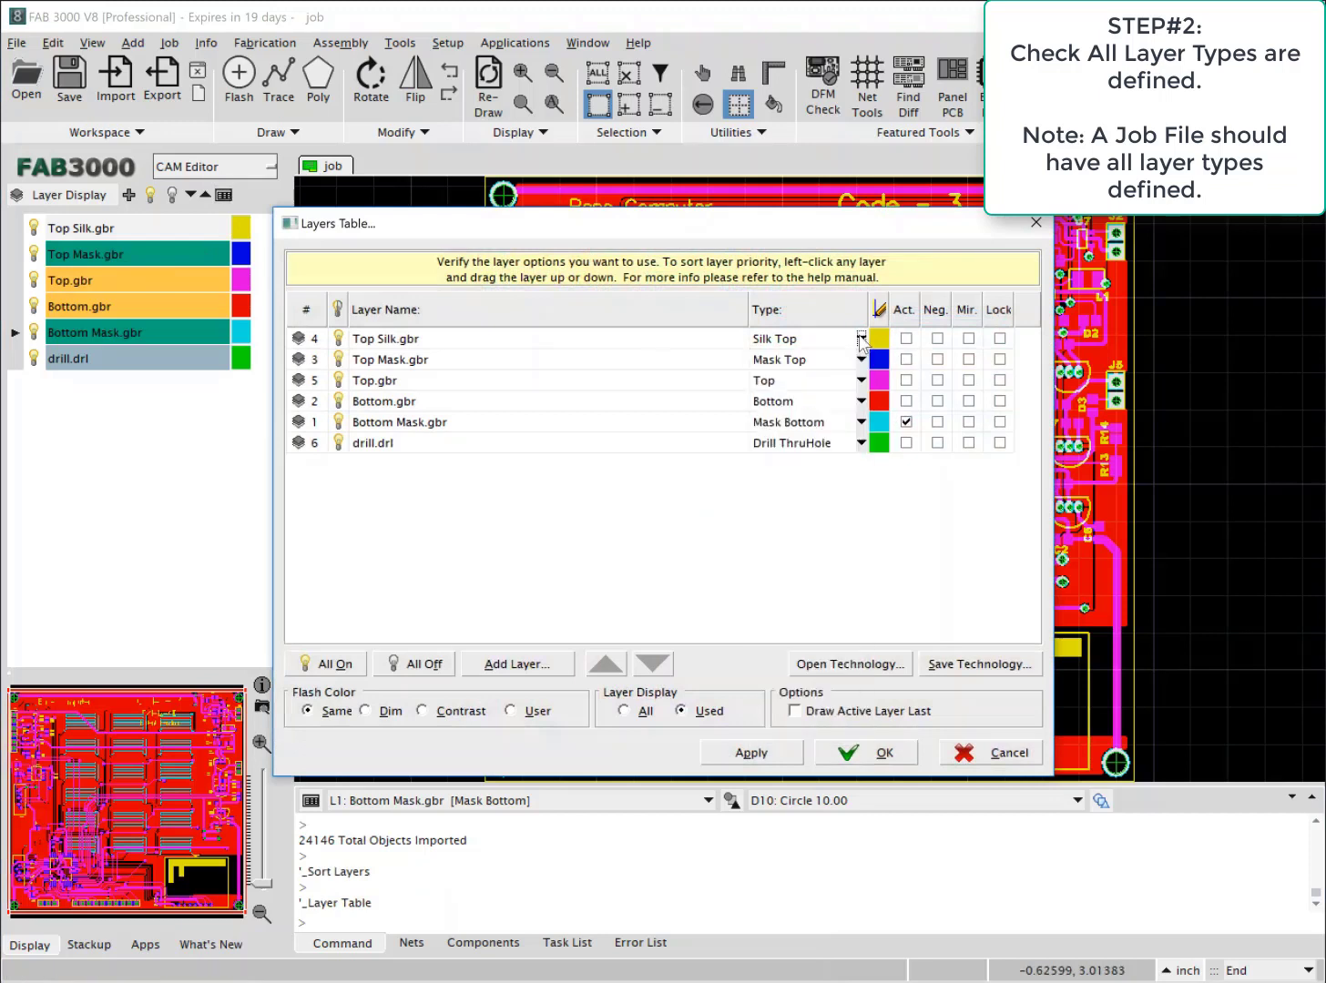
left_click(860, 401)
left_click(862, 402)
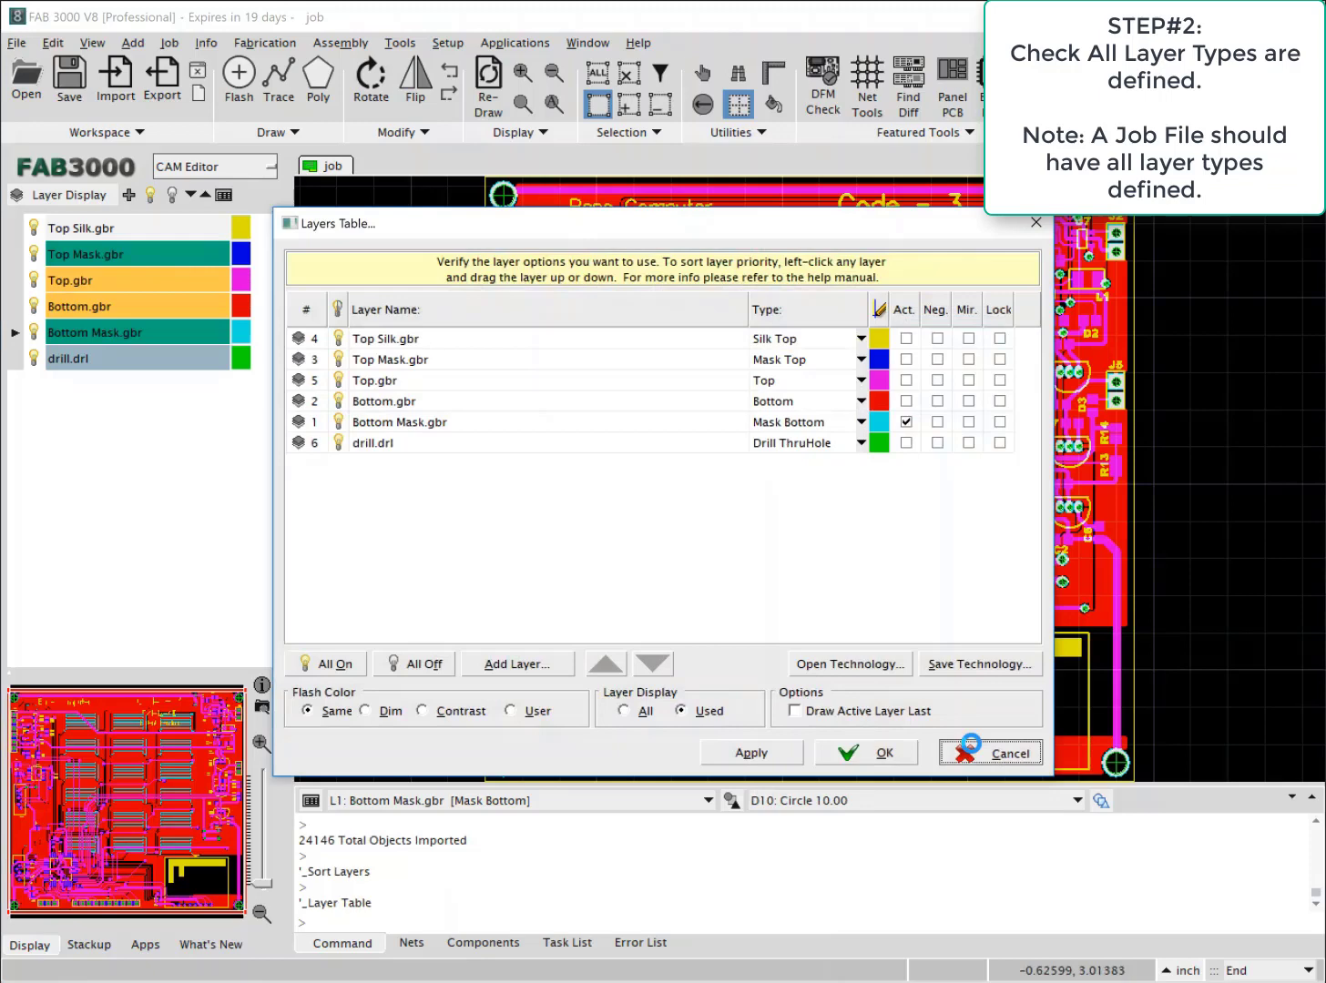
left_click(962, 747)
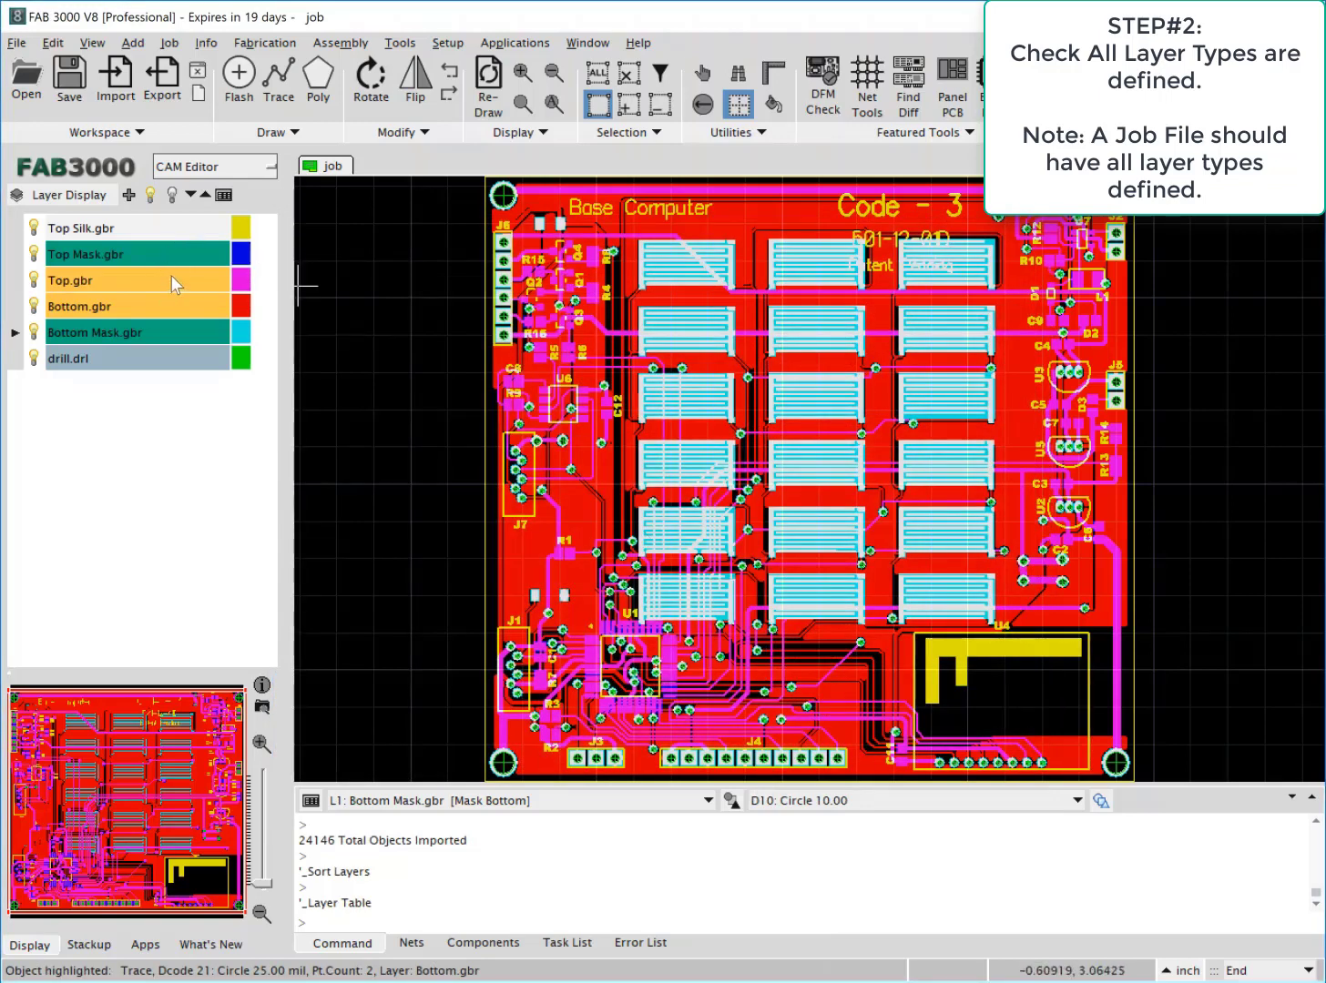
right_click(171, 275)
mouse_move(254, 288)
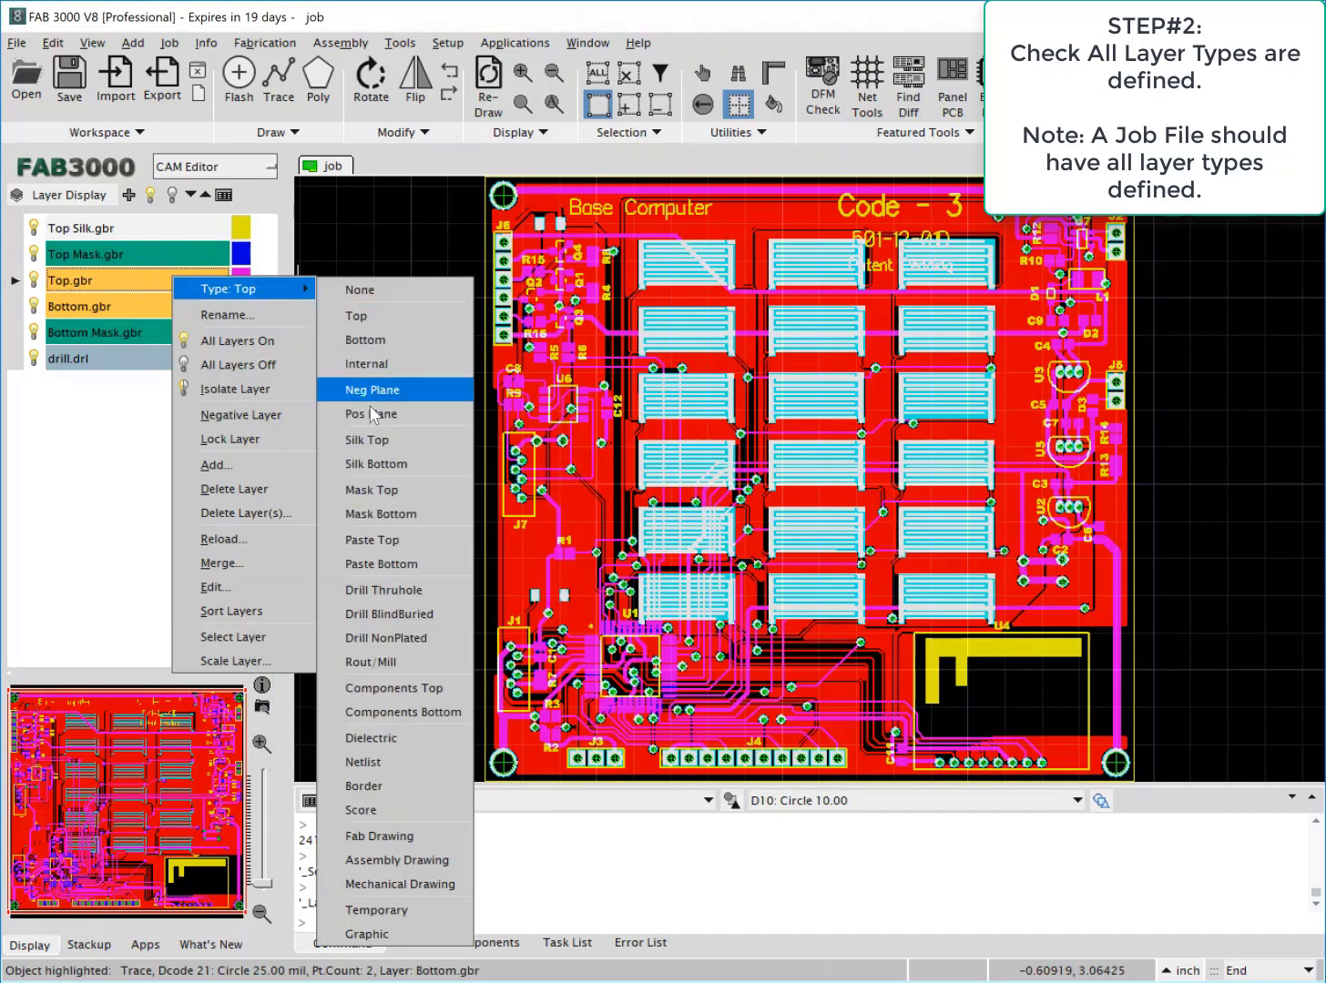
left_click(395, 214)
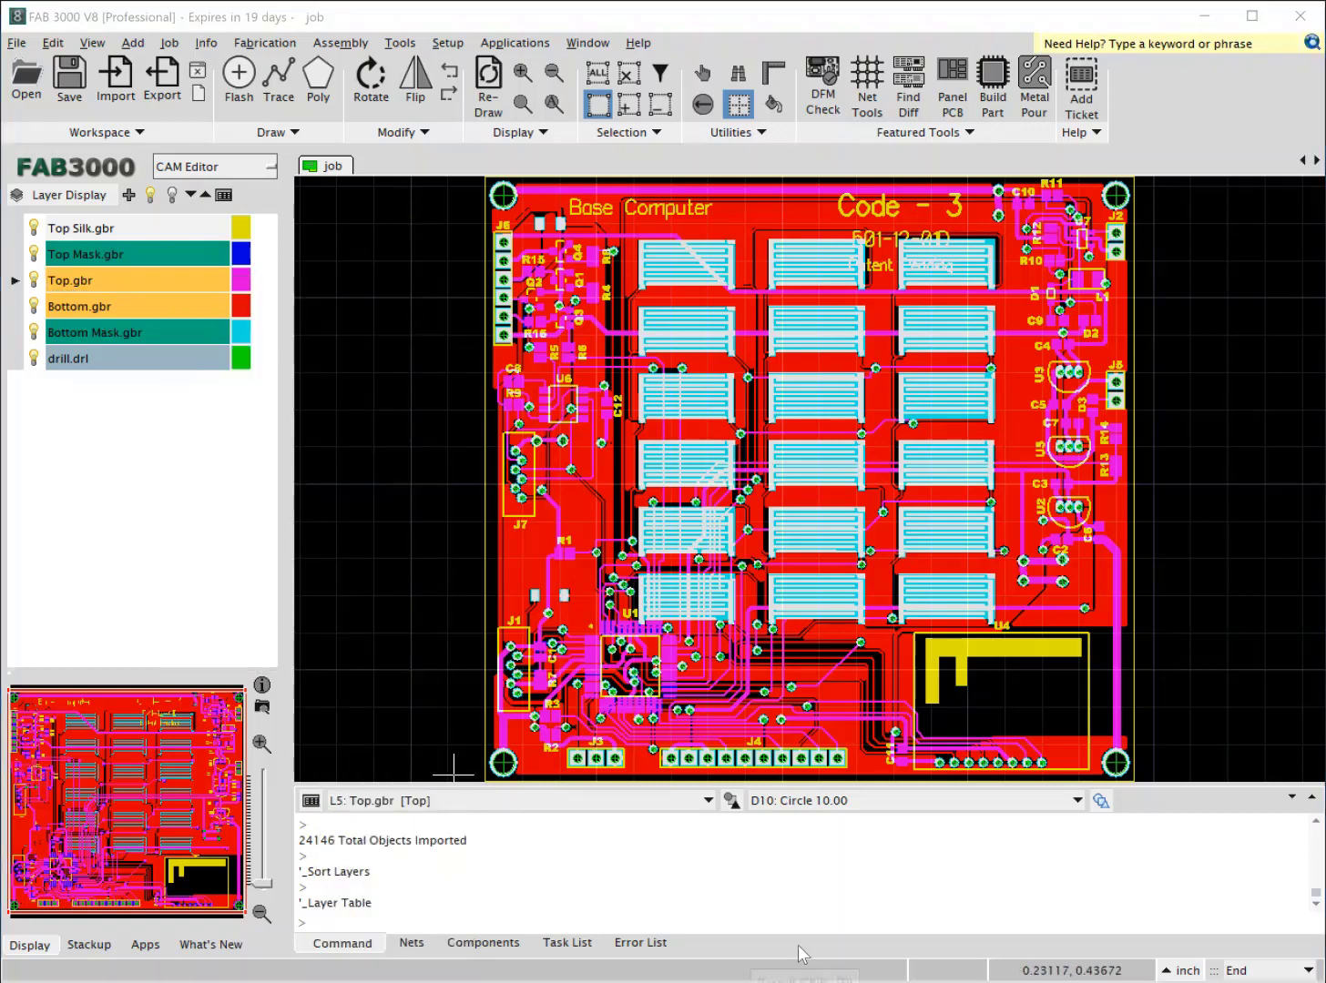
Generate the missing board border layer automatically with Fabrication > Generate Missing Layer(s) > Border.
left_click(260, 42)
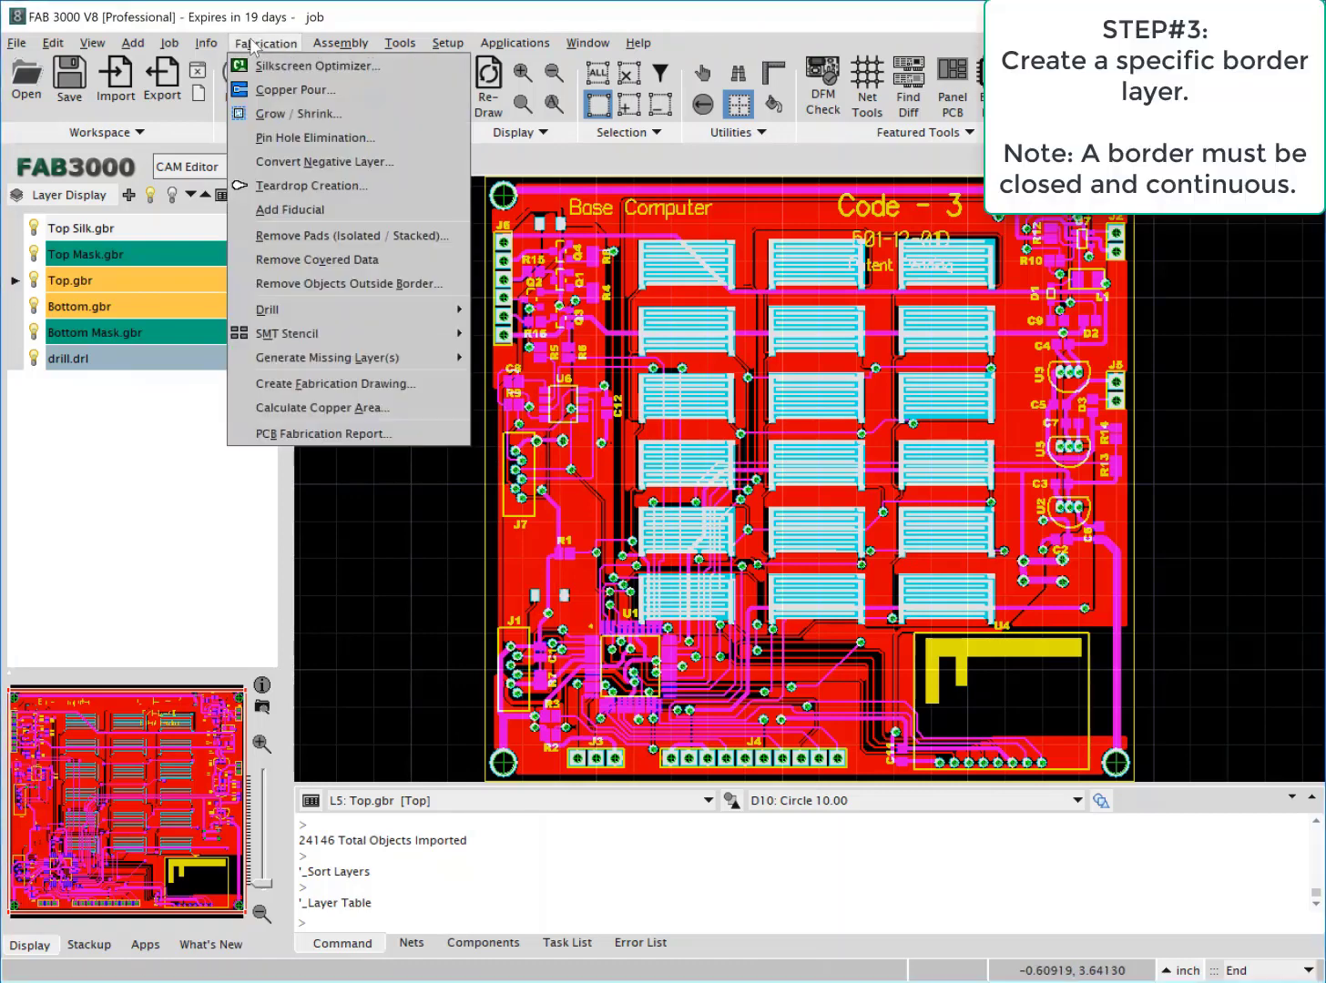
mouse_move(433, 365)
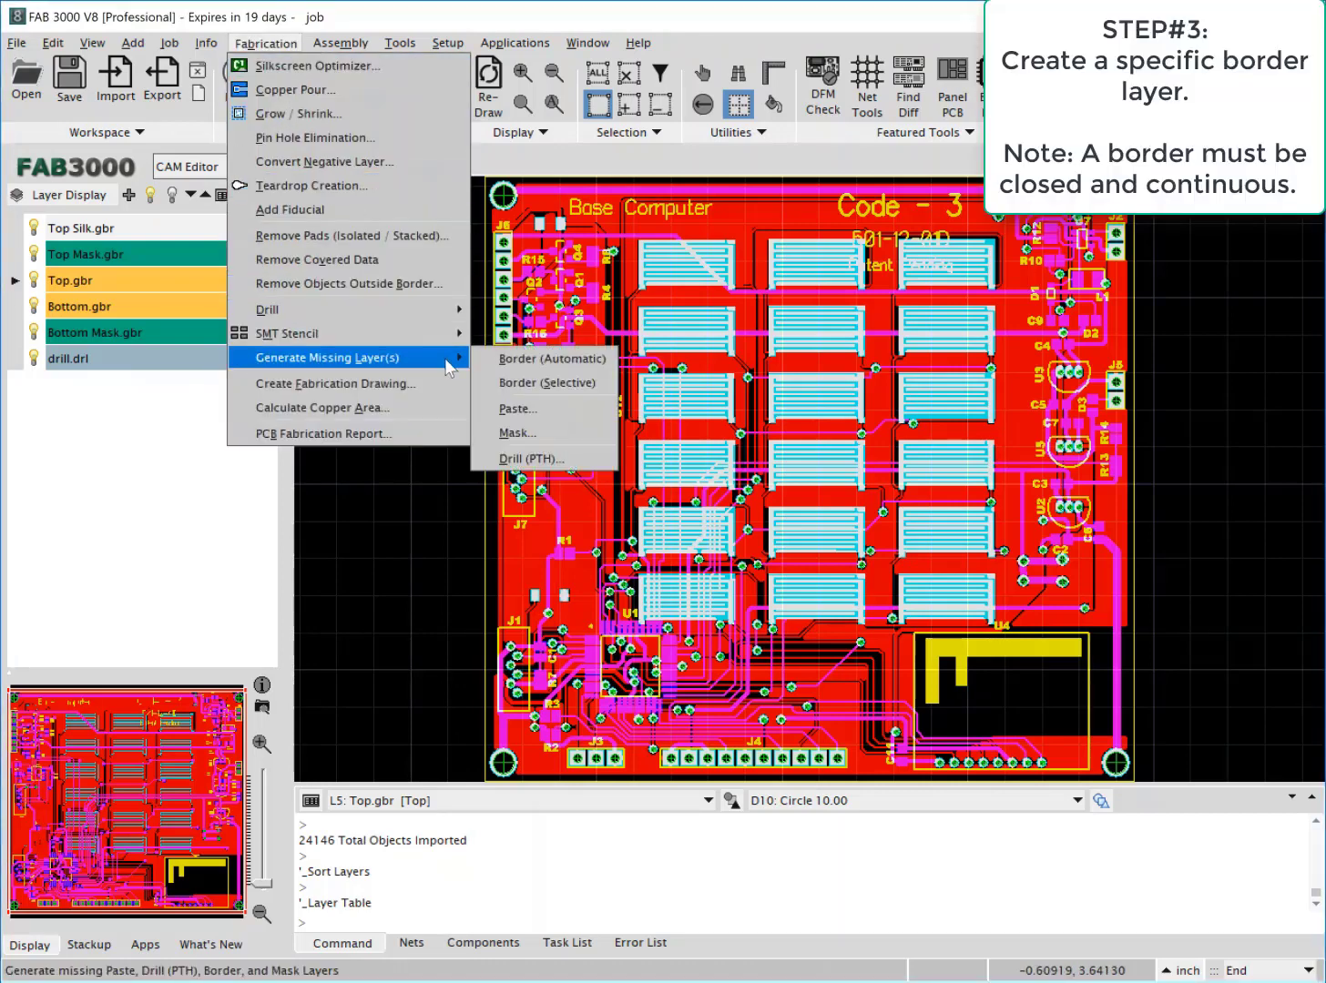
left_click(528, 360)
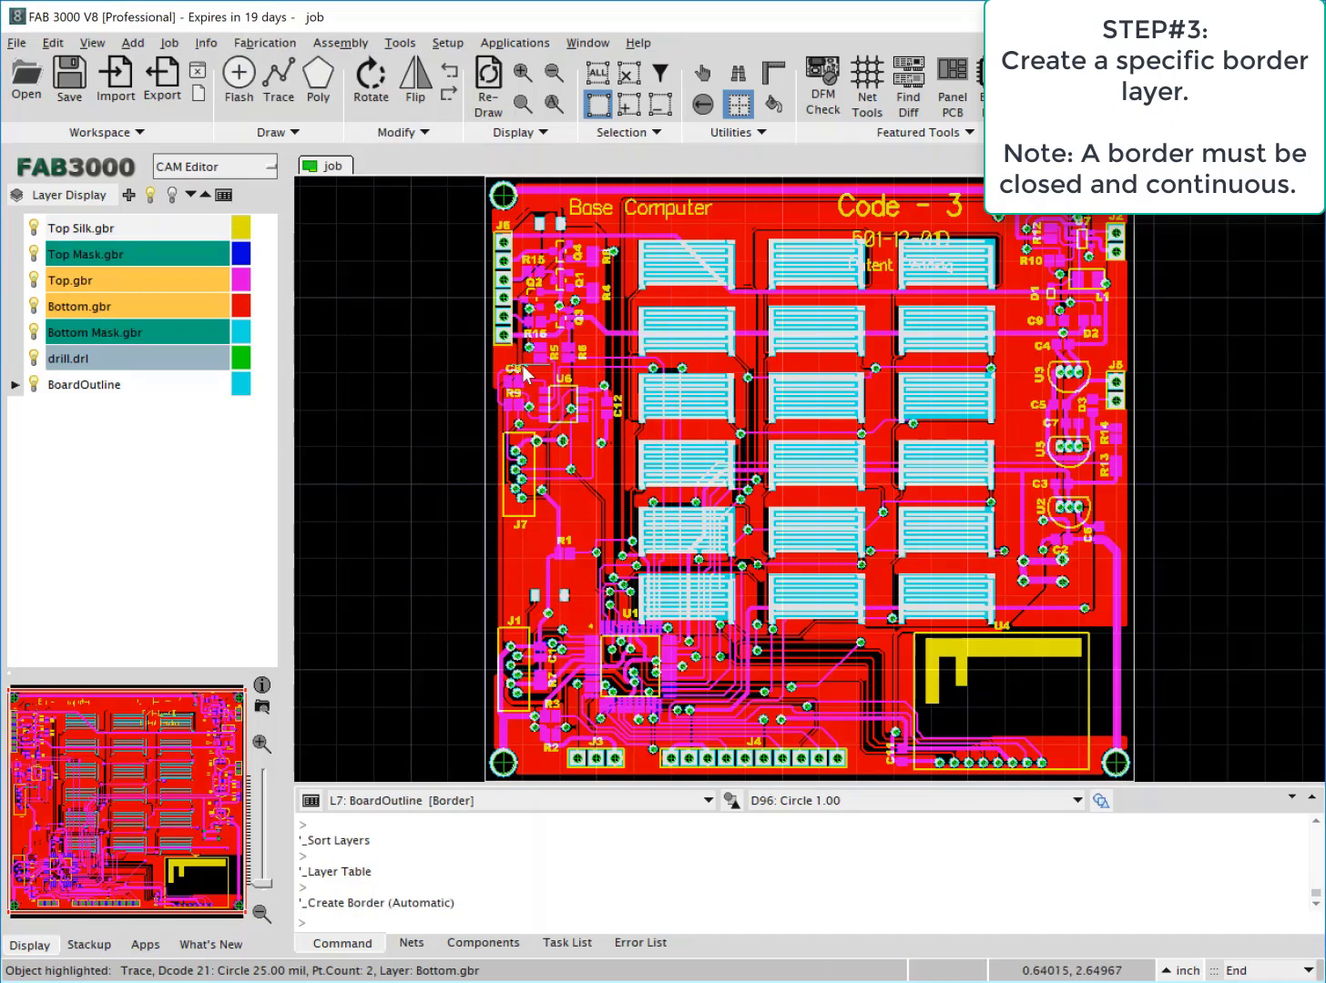
Isolate the new BoardOutline layer to inspect it, then make all layers visible again.
double_click(170, 382)
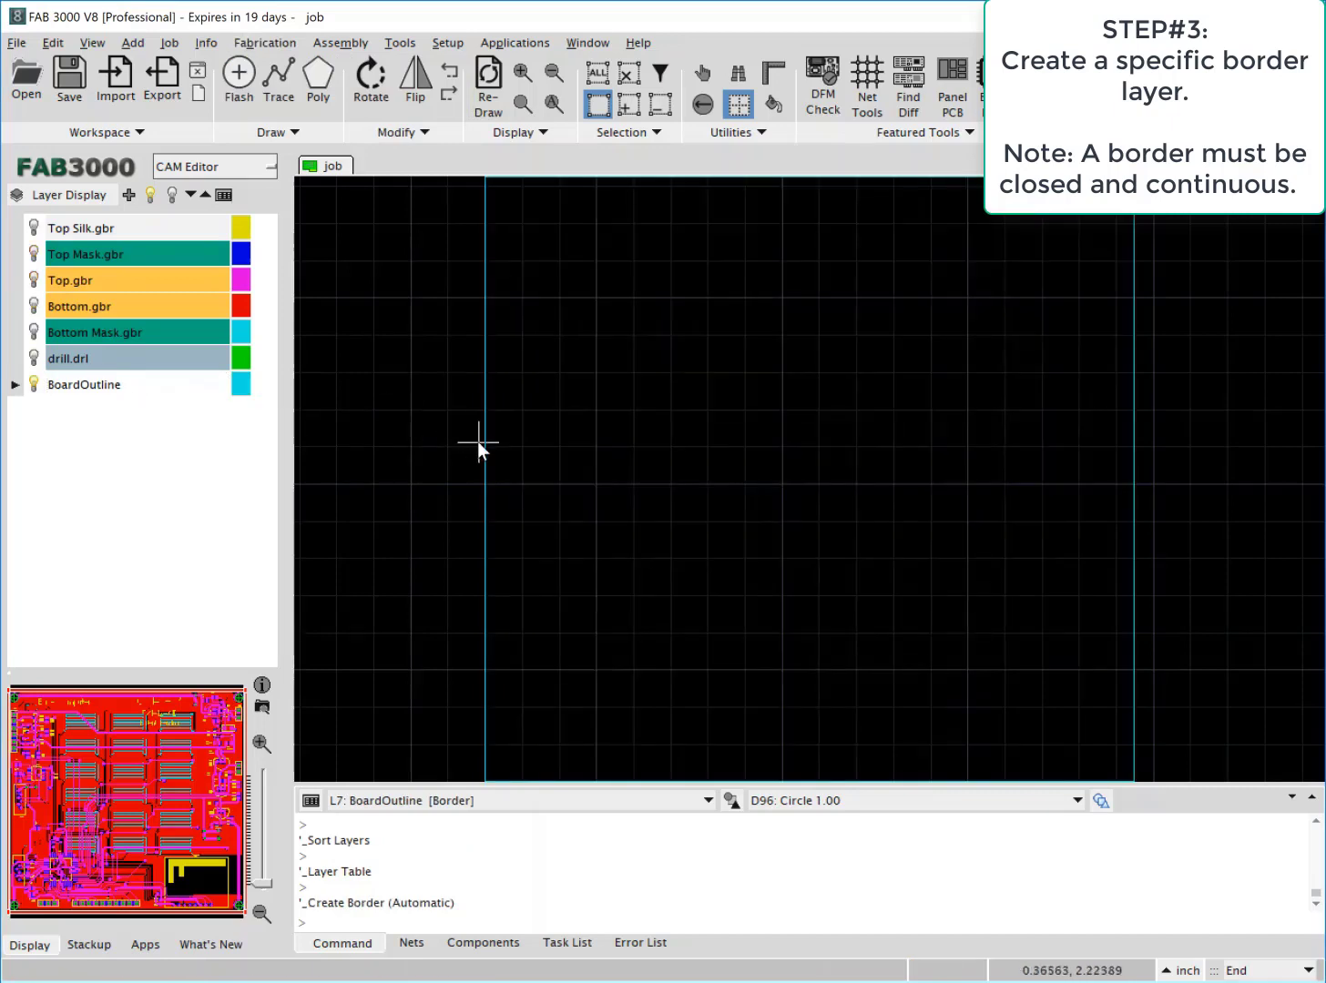
scroll(480, 442, "down", 1)
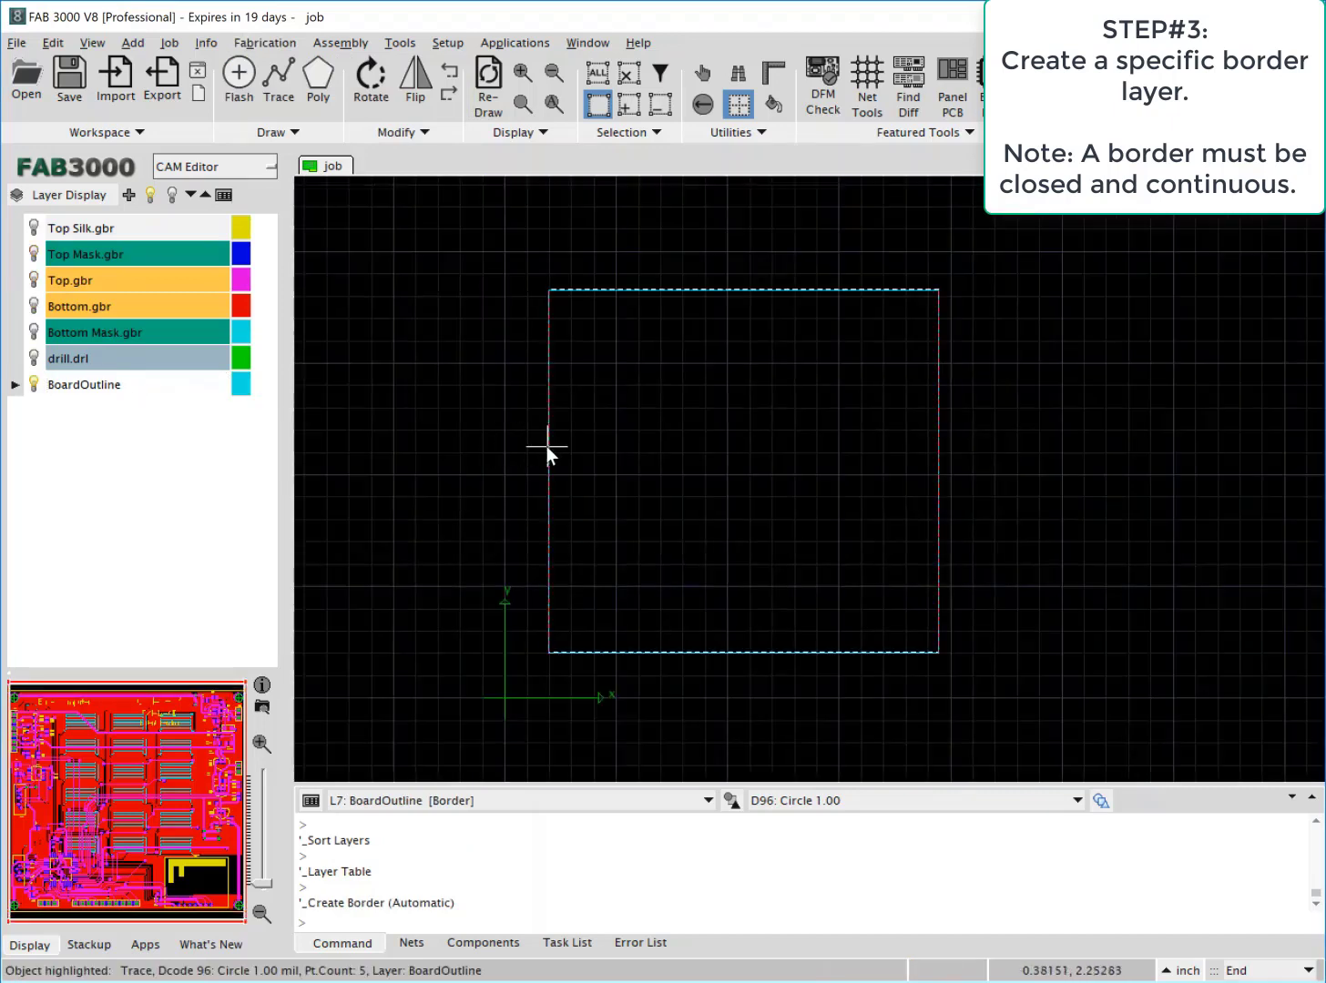
left_click(152, 195)
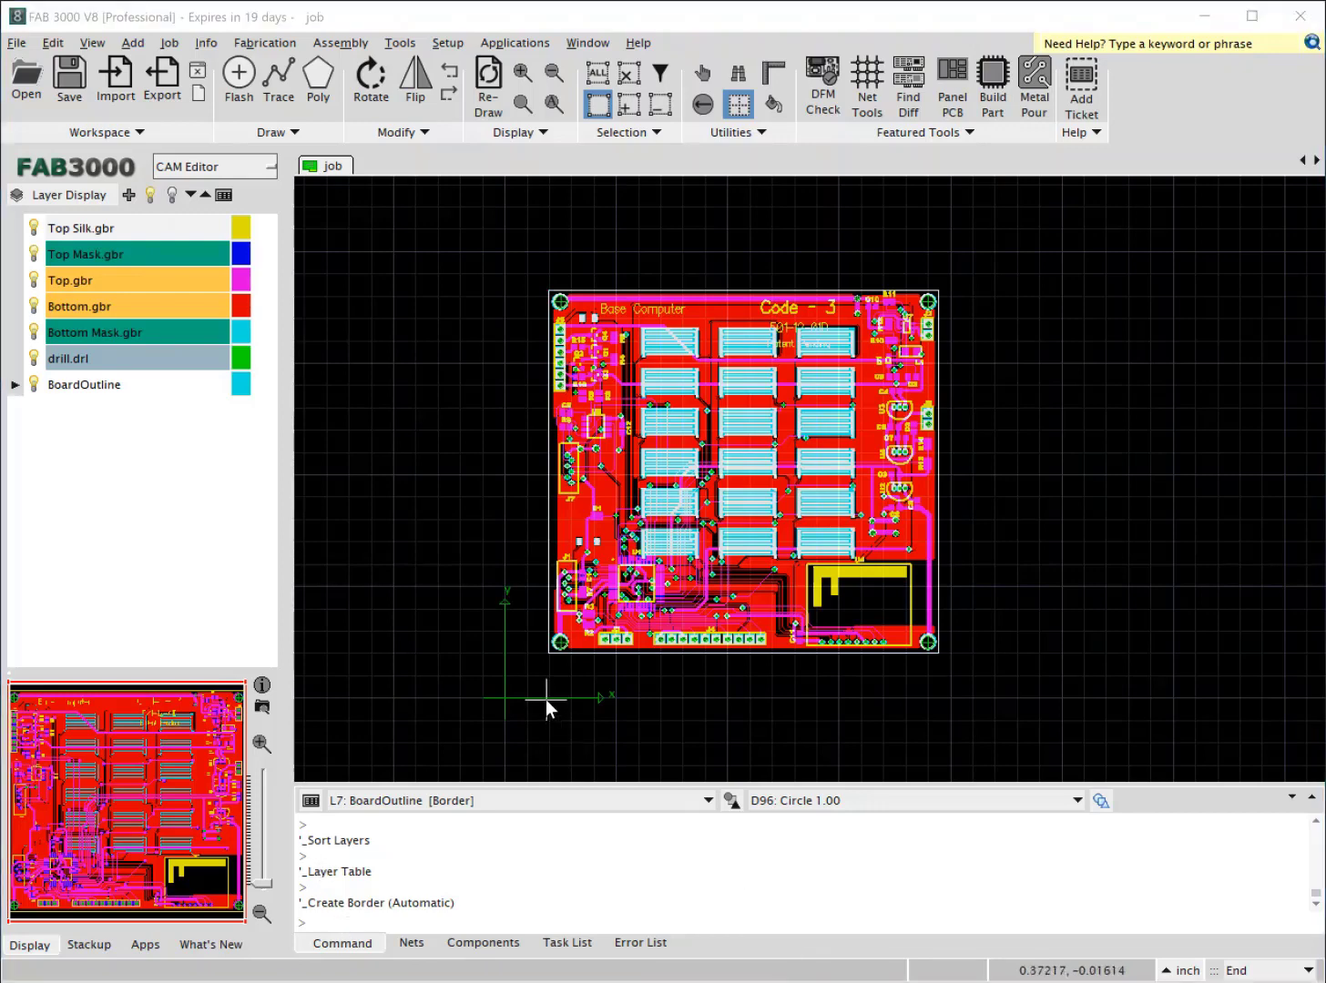
Start the Set Origin command with snapping to object ends turned on.
scroll(546, 699, "up", 2)
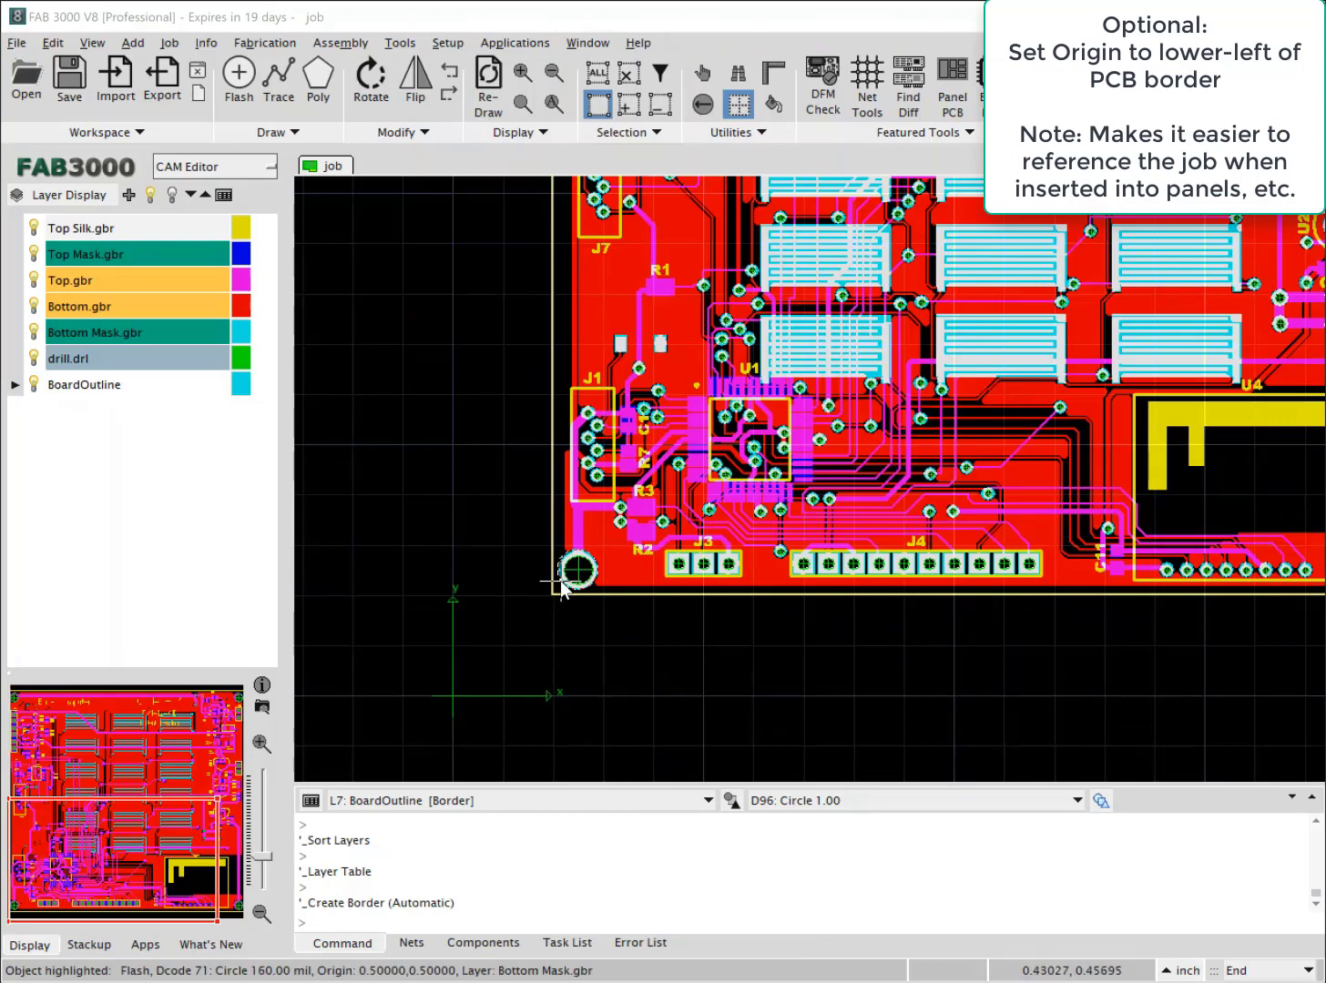
left_click(456, 44)
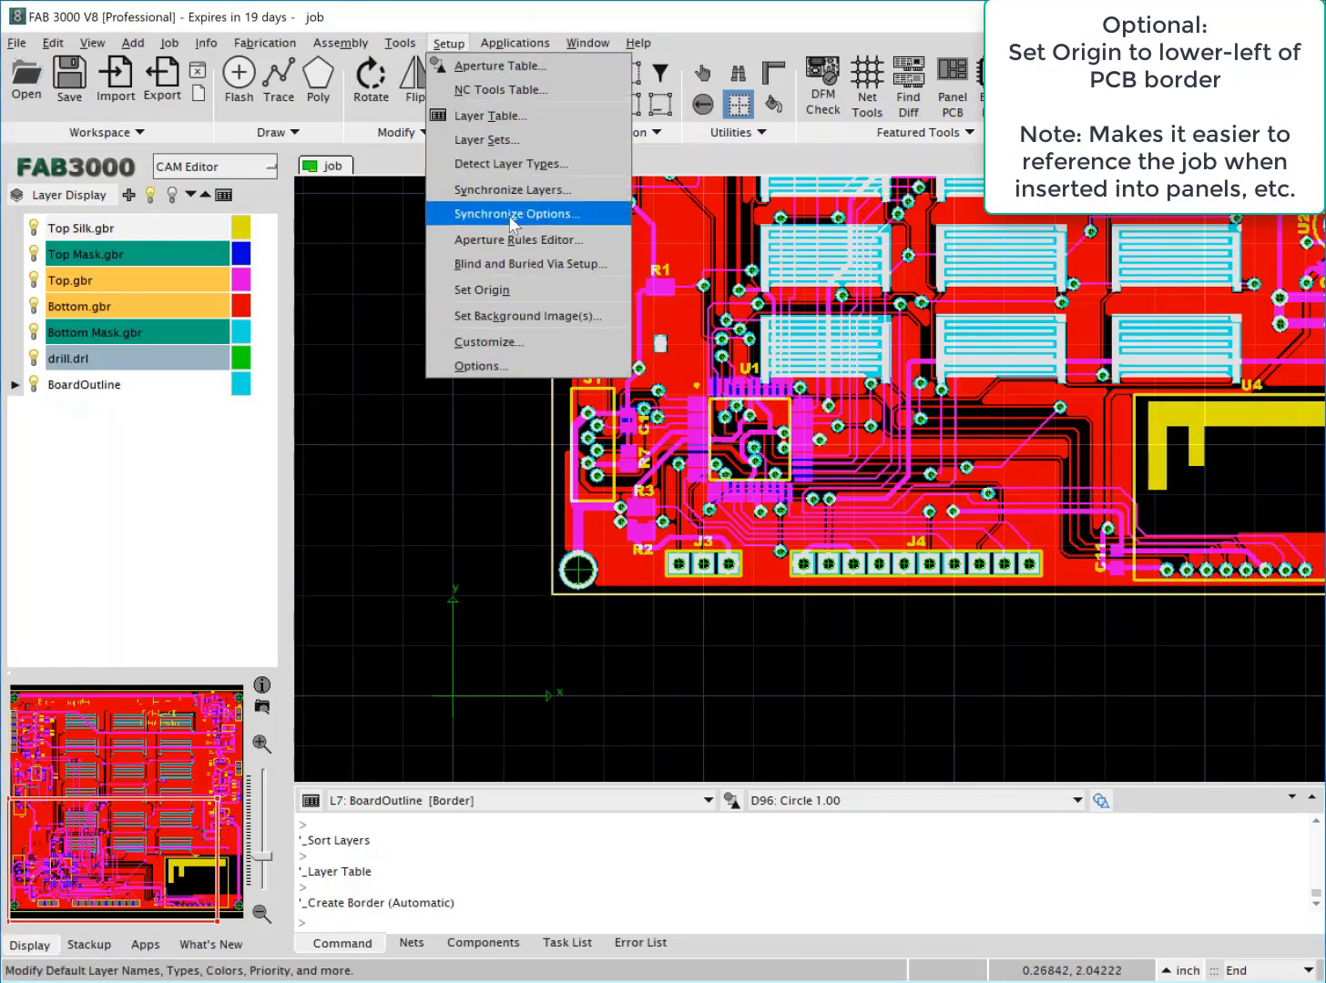
left_click(519, 288)
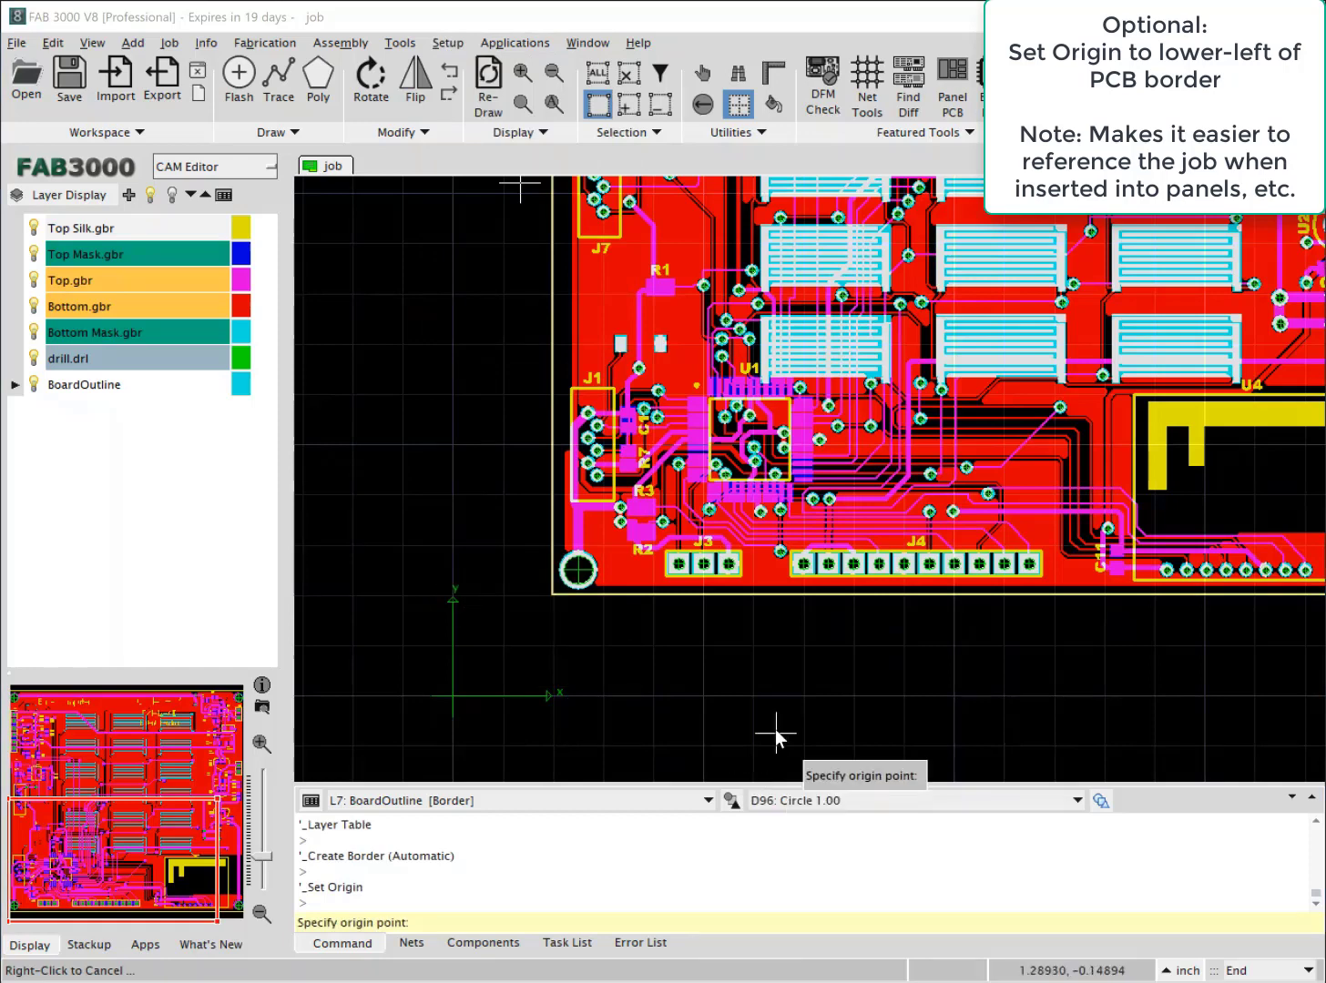
left_click(93, 43)
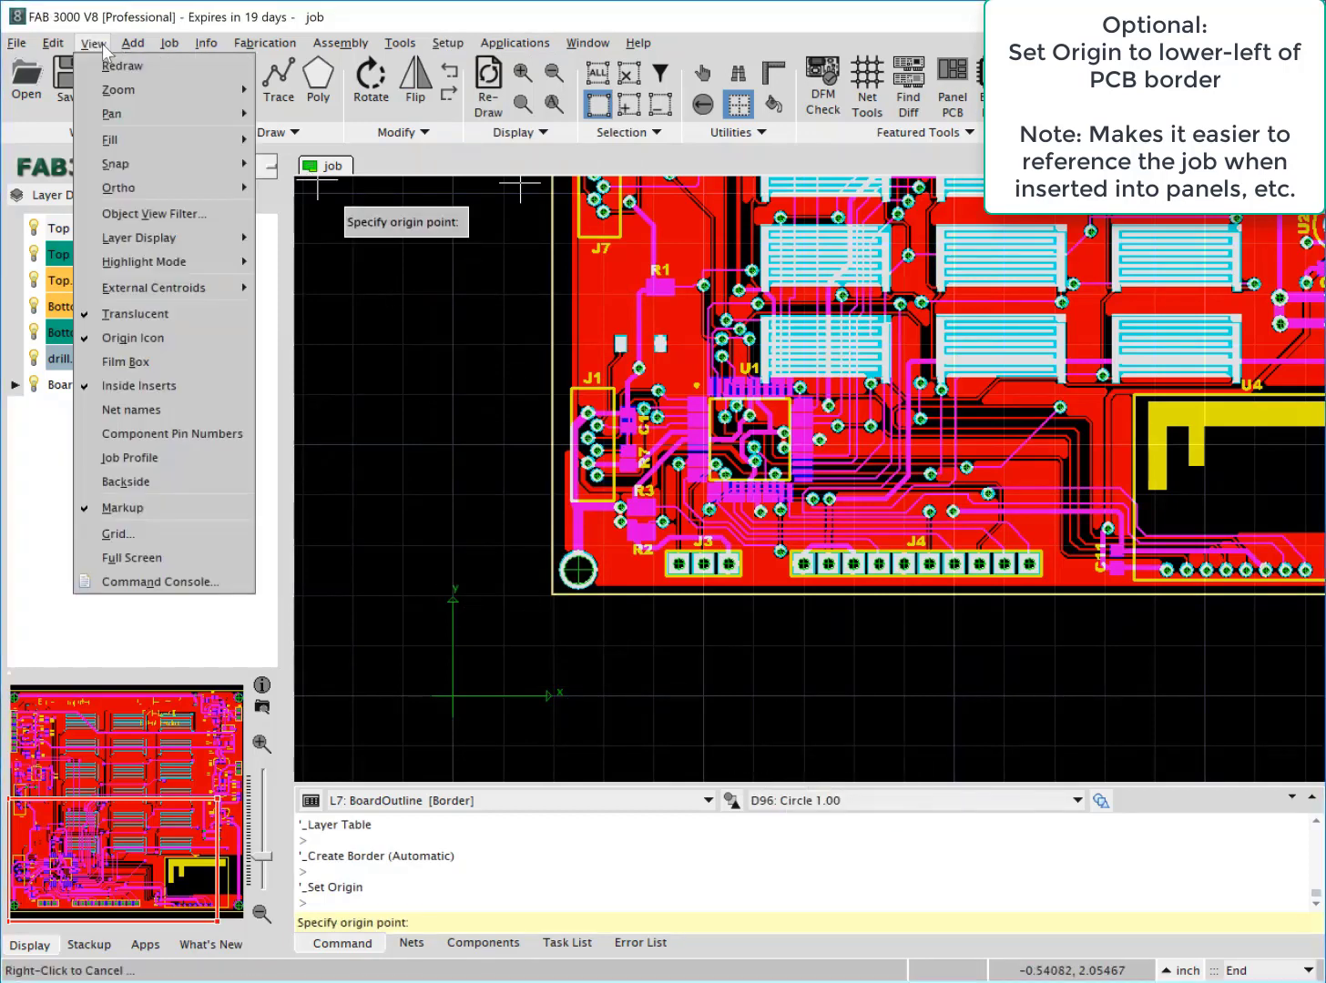
mouse_move(199, 175)
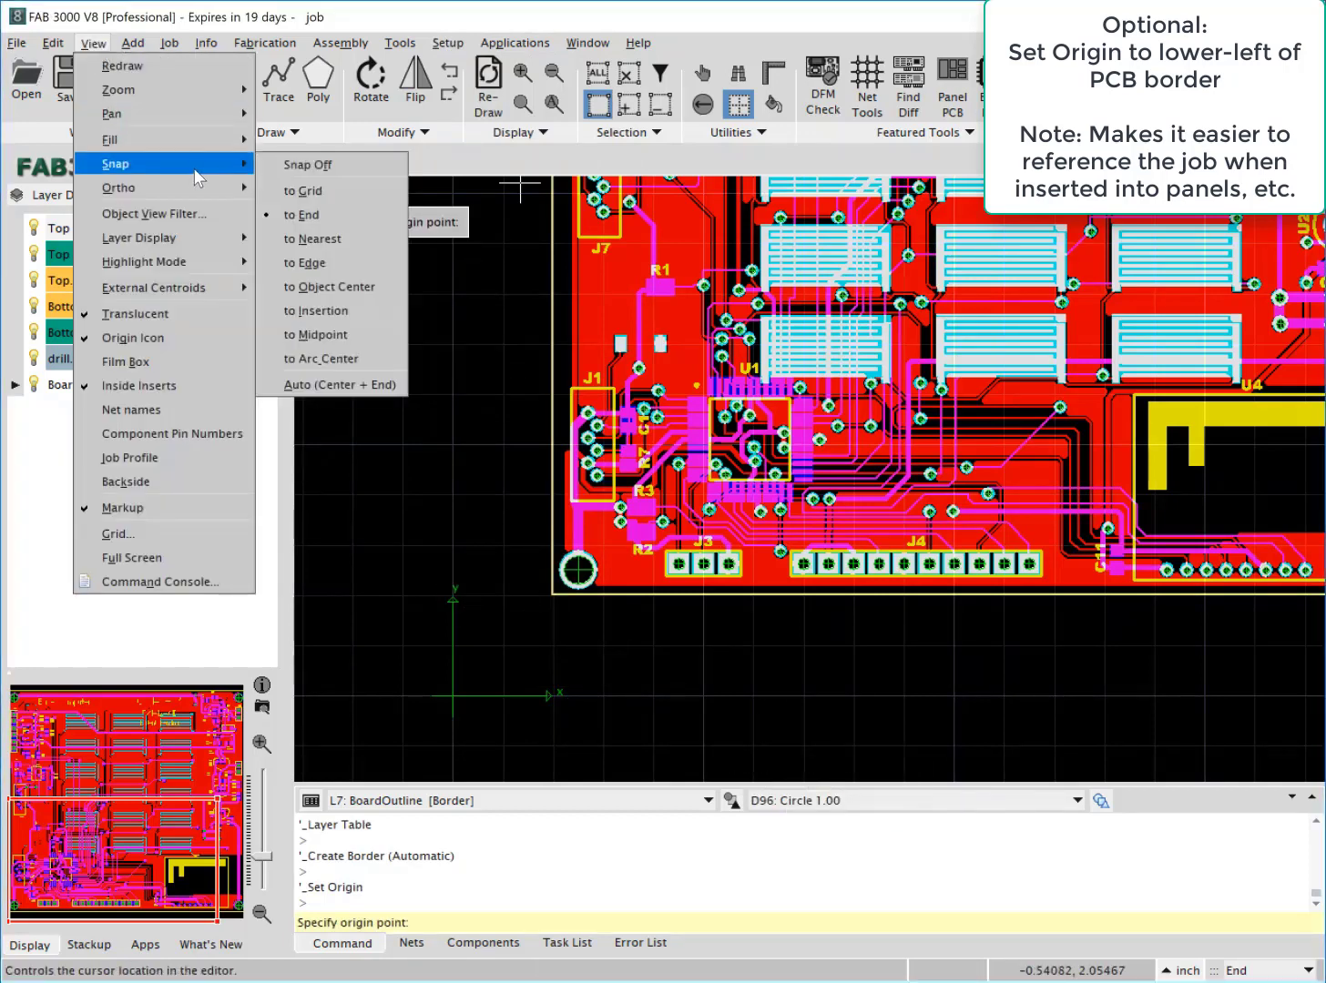
left_click(310, 215)
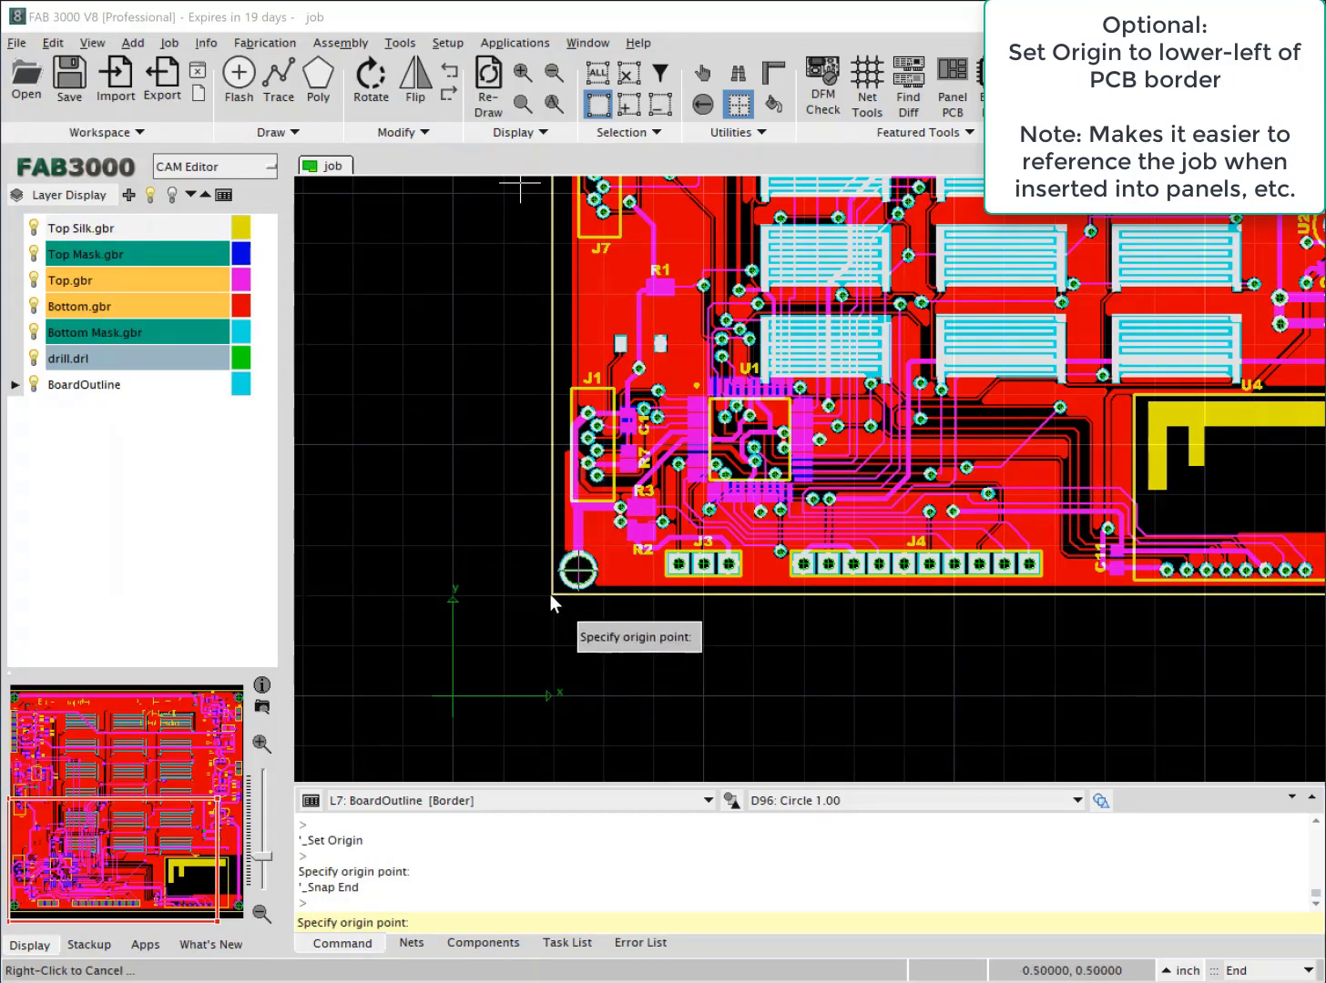
Place the origin on the border's lower-left corner, then cancel the origin command.
scroll(550, 593, "up", 3)
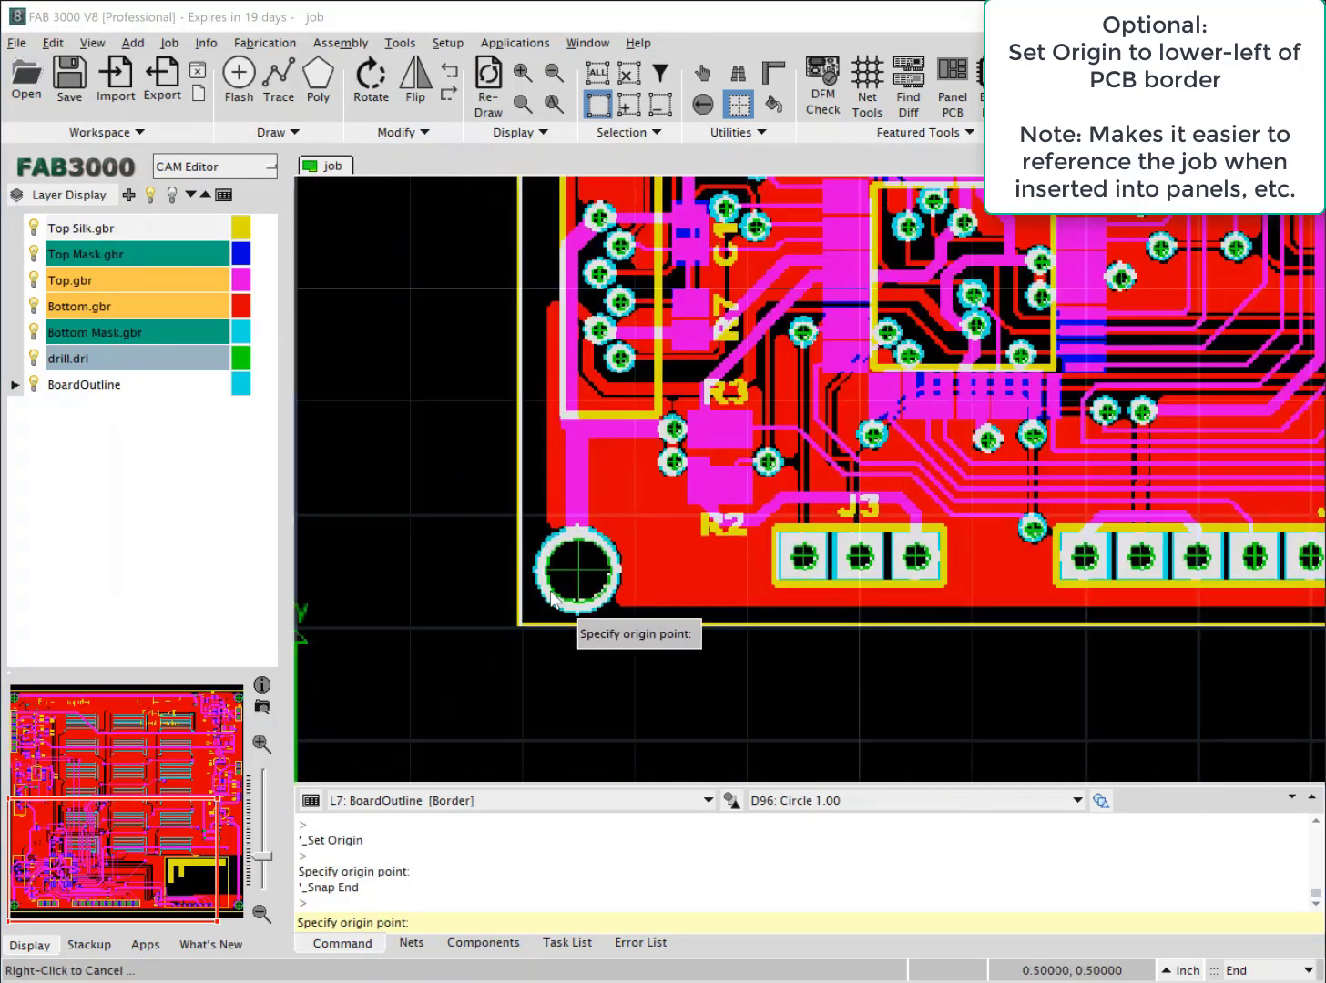
left_click(518, 627)
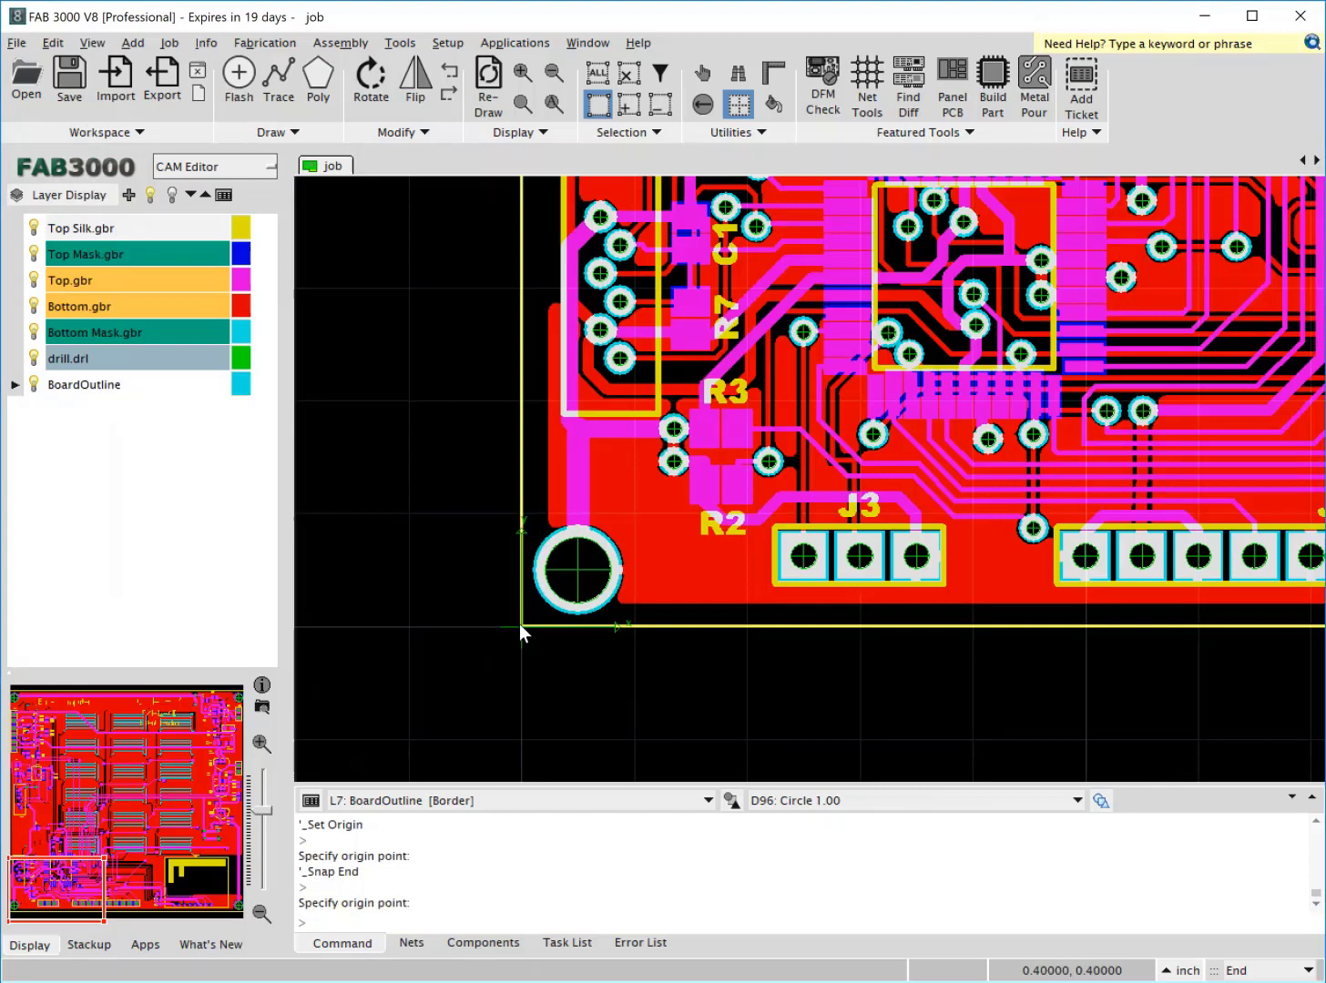
scroll(459, 598, "down", 5)
scroll(613, 553, "up", 2)
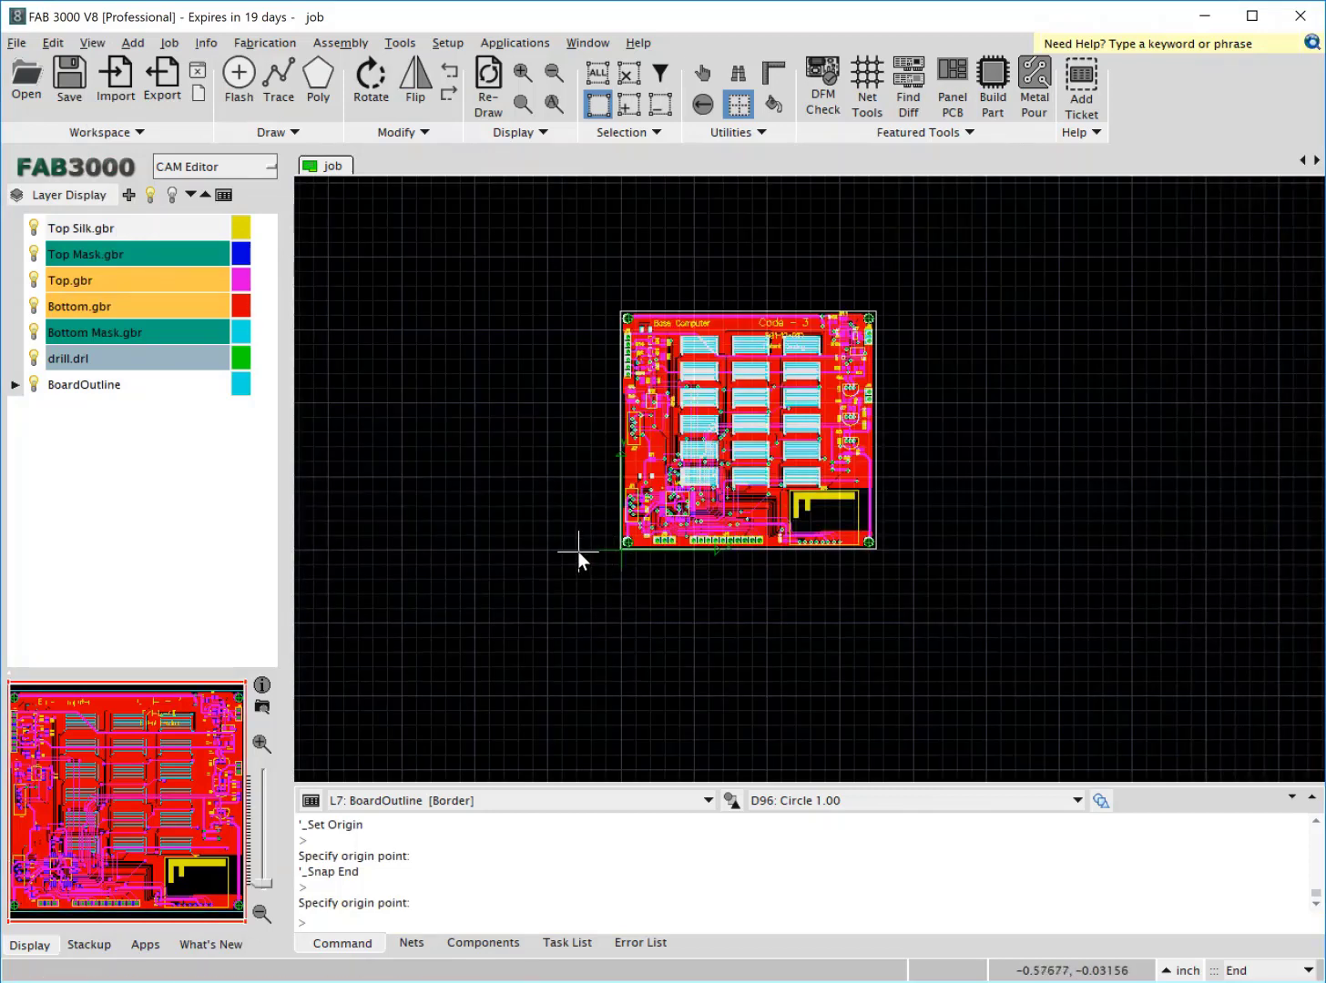
right_click(577, 551)
left_click(603, 588)
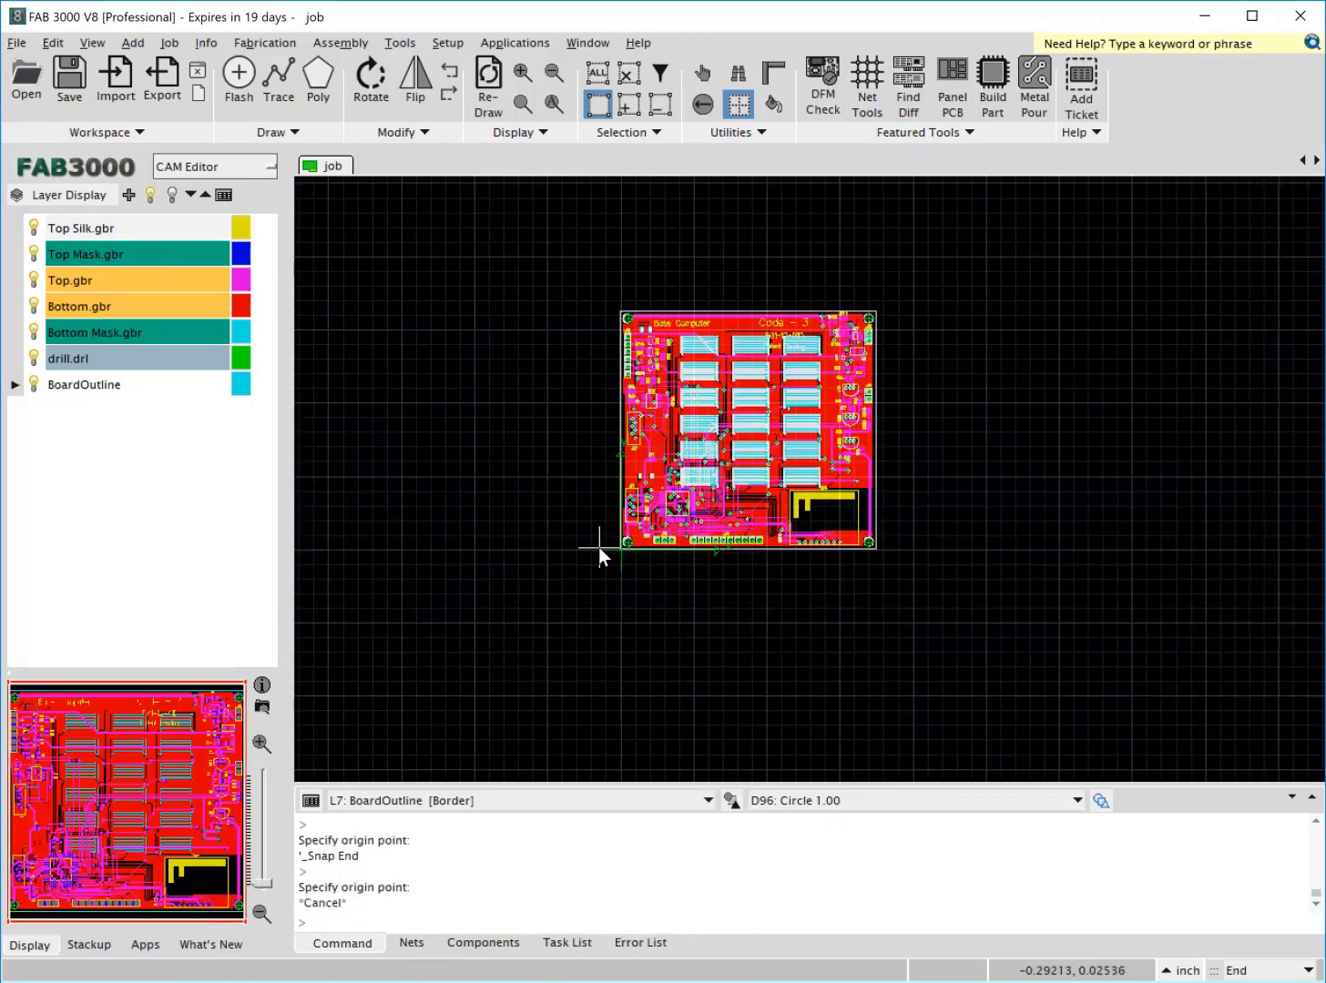
Synchronize layer names to TopSilk, TopMask, Top, Bottom, BottomMask and Border, then fit the board in view.
left_click(449, 42)
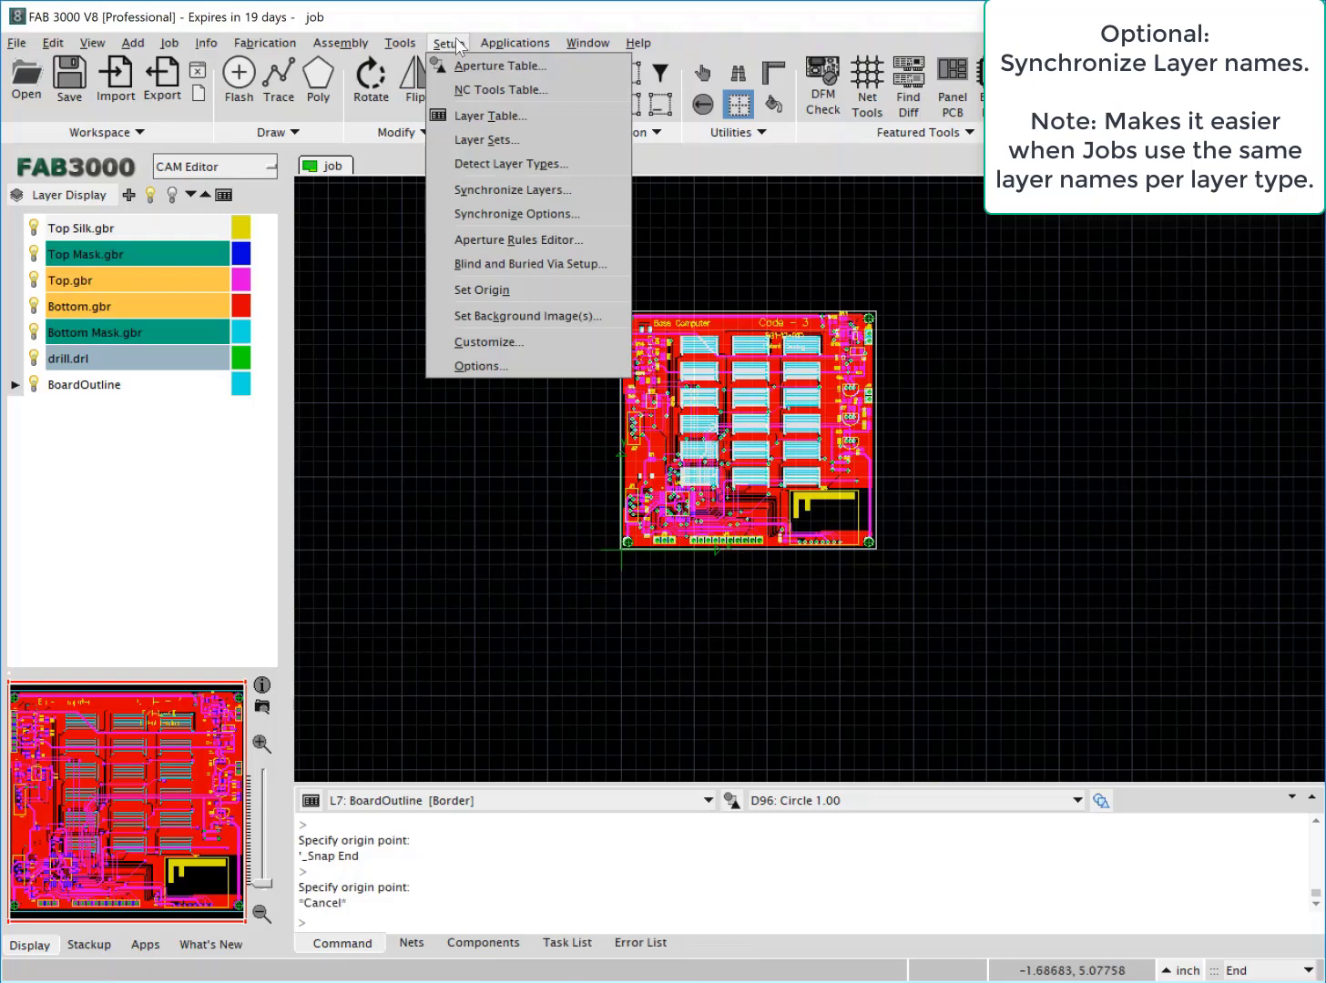
left_click(549, 192)
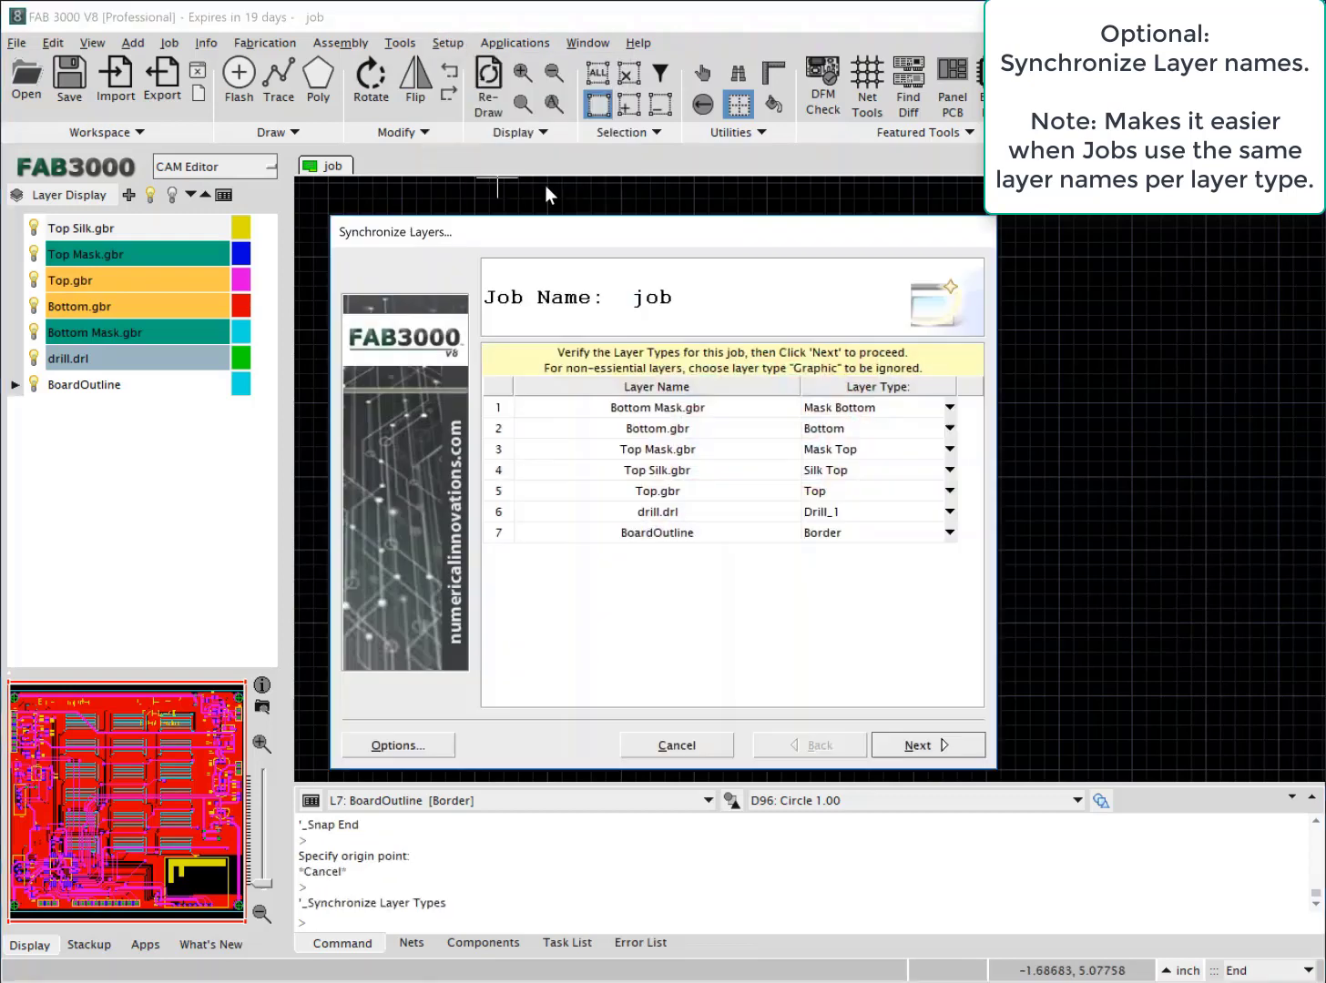
left_click(947, 742)
left_click(948, 742)
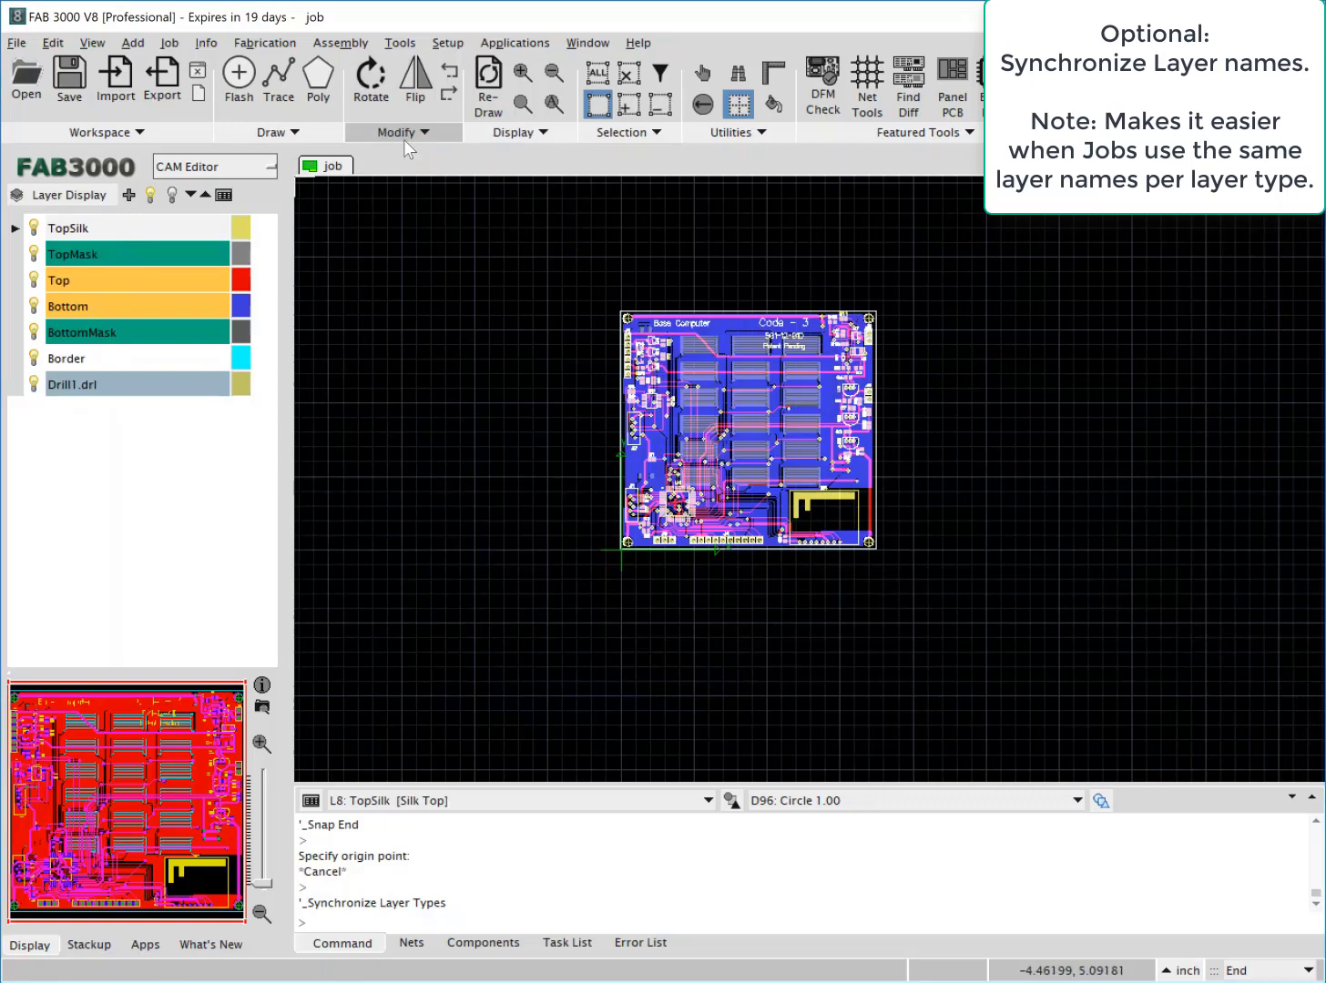
left_click(554, 102)
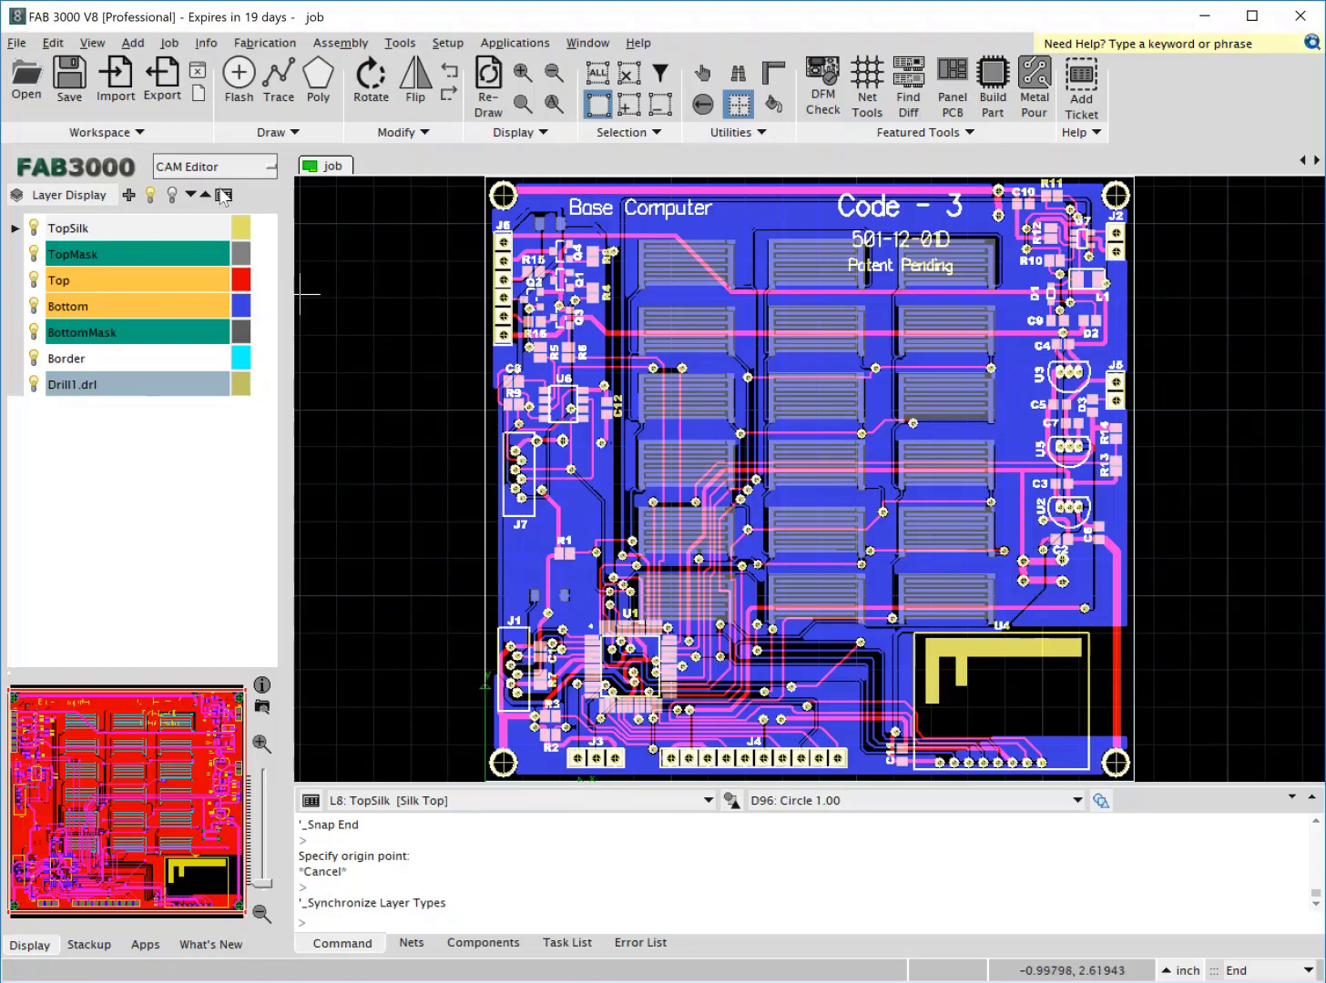
Save the job as board1test.job in C:\Support and confirm the file in the Support folder.
left_click(156, 95)
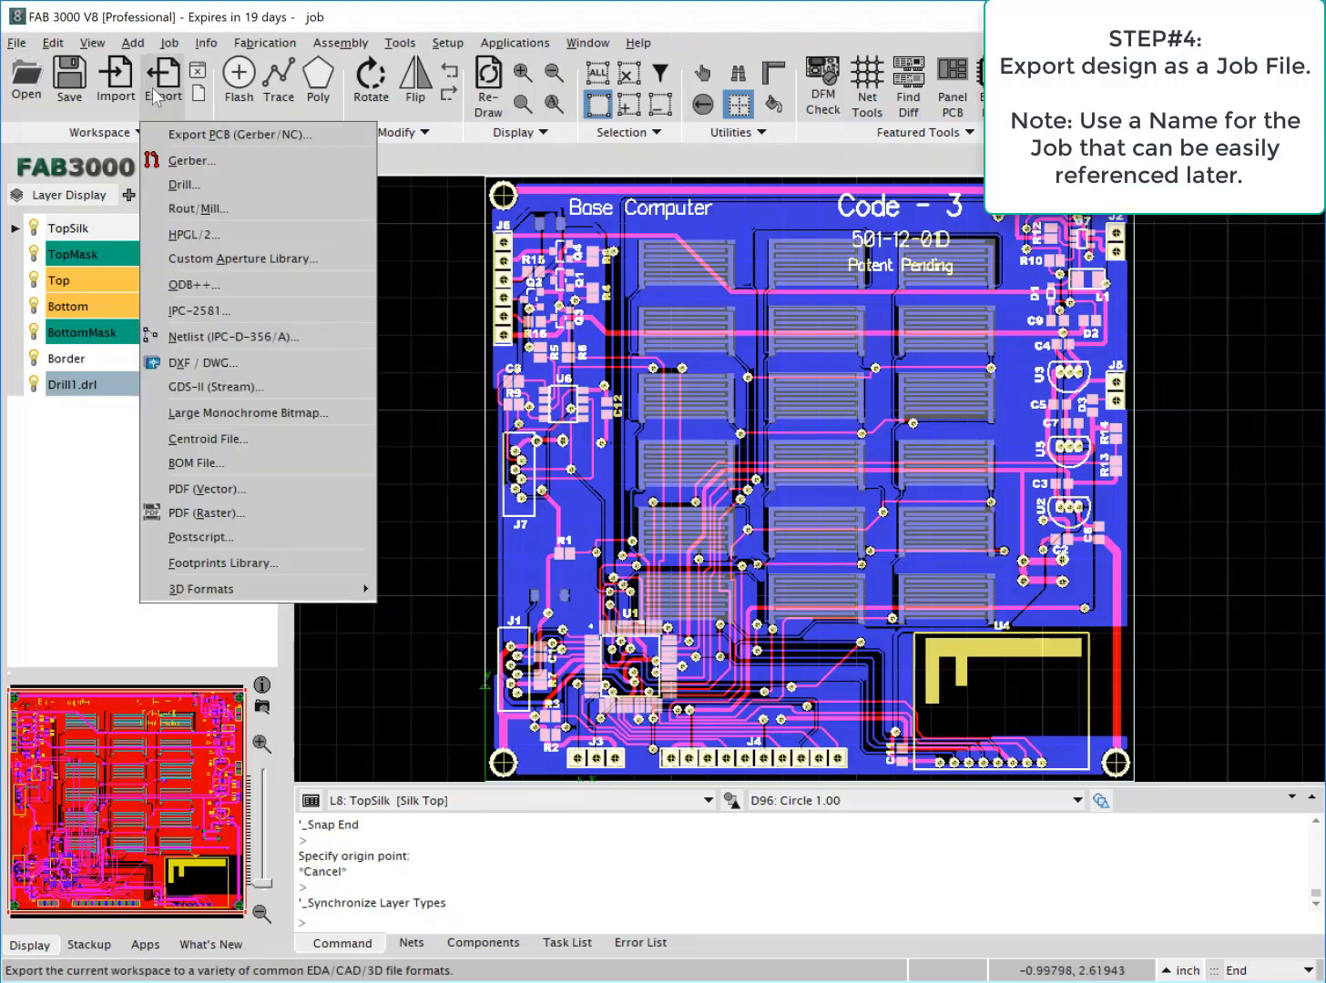
left_click(18, 43)
left_click(17, 41)
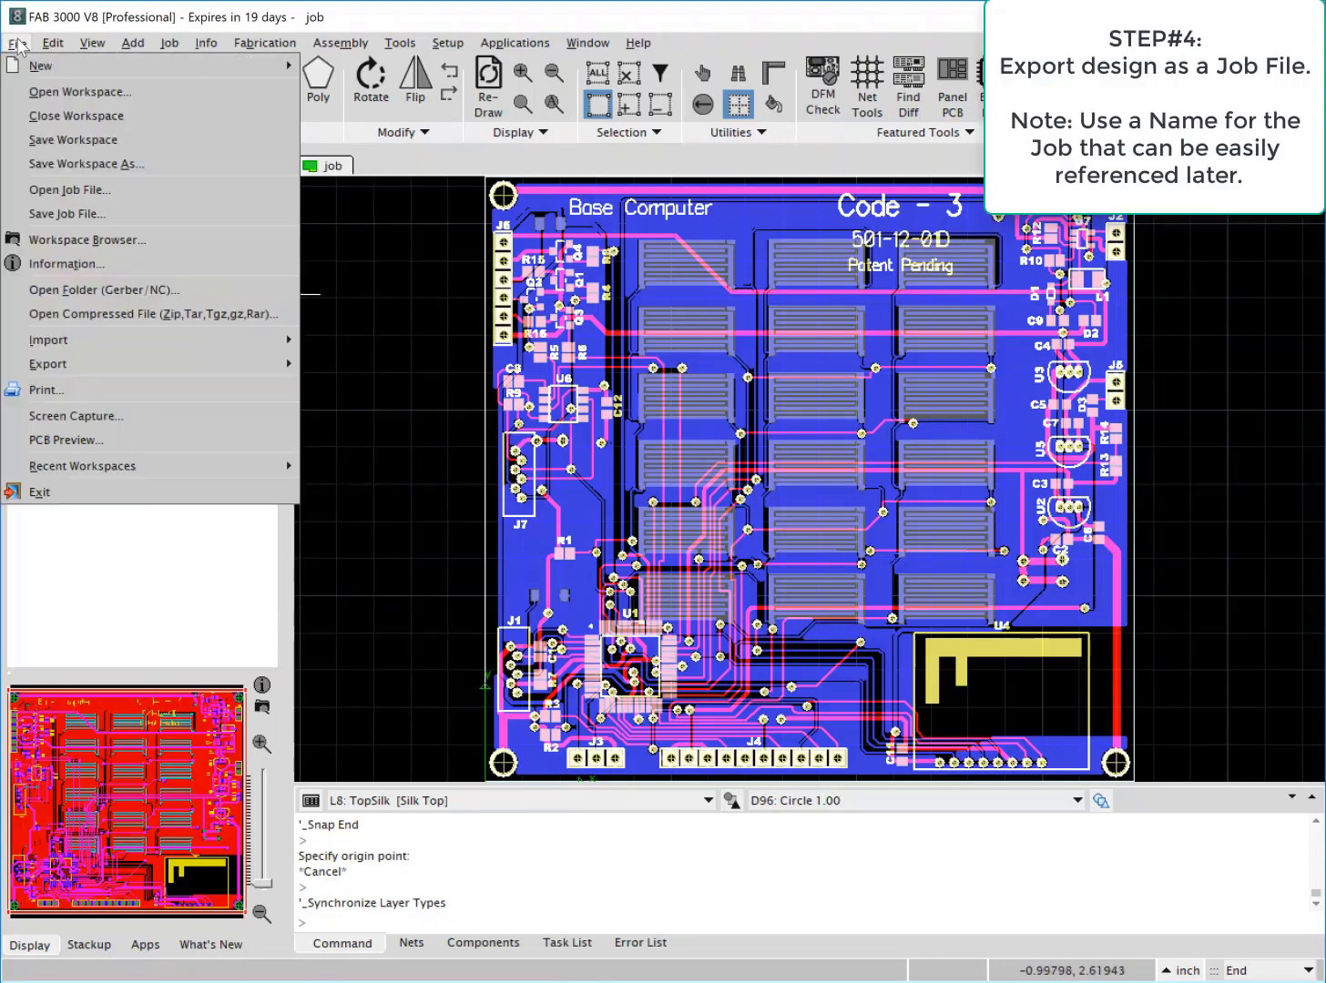
left_click(117, 210)
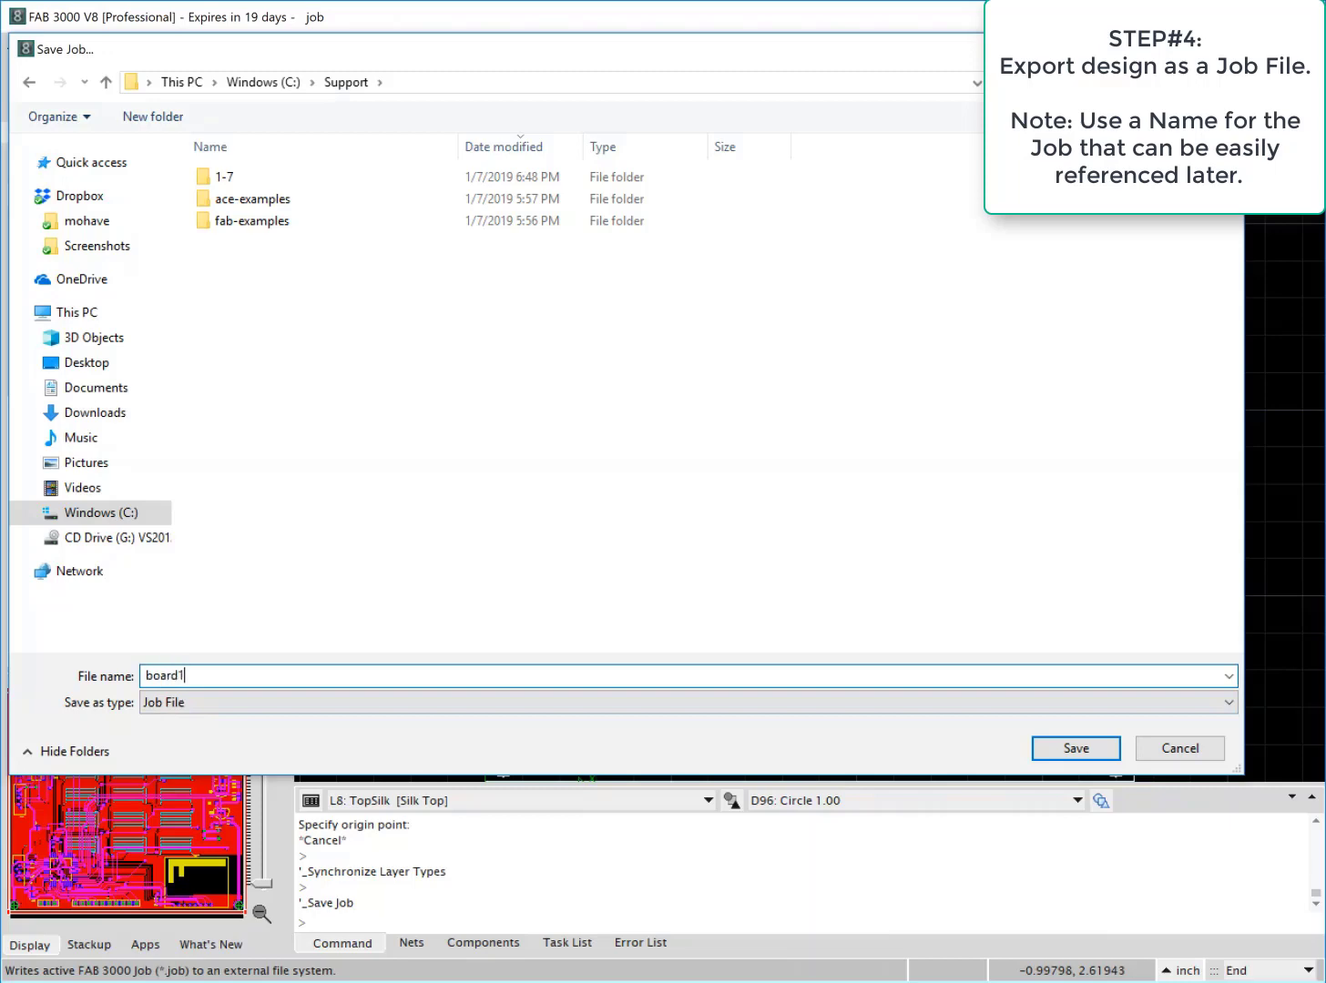
type("board1test")
left_click(1067, 752)
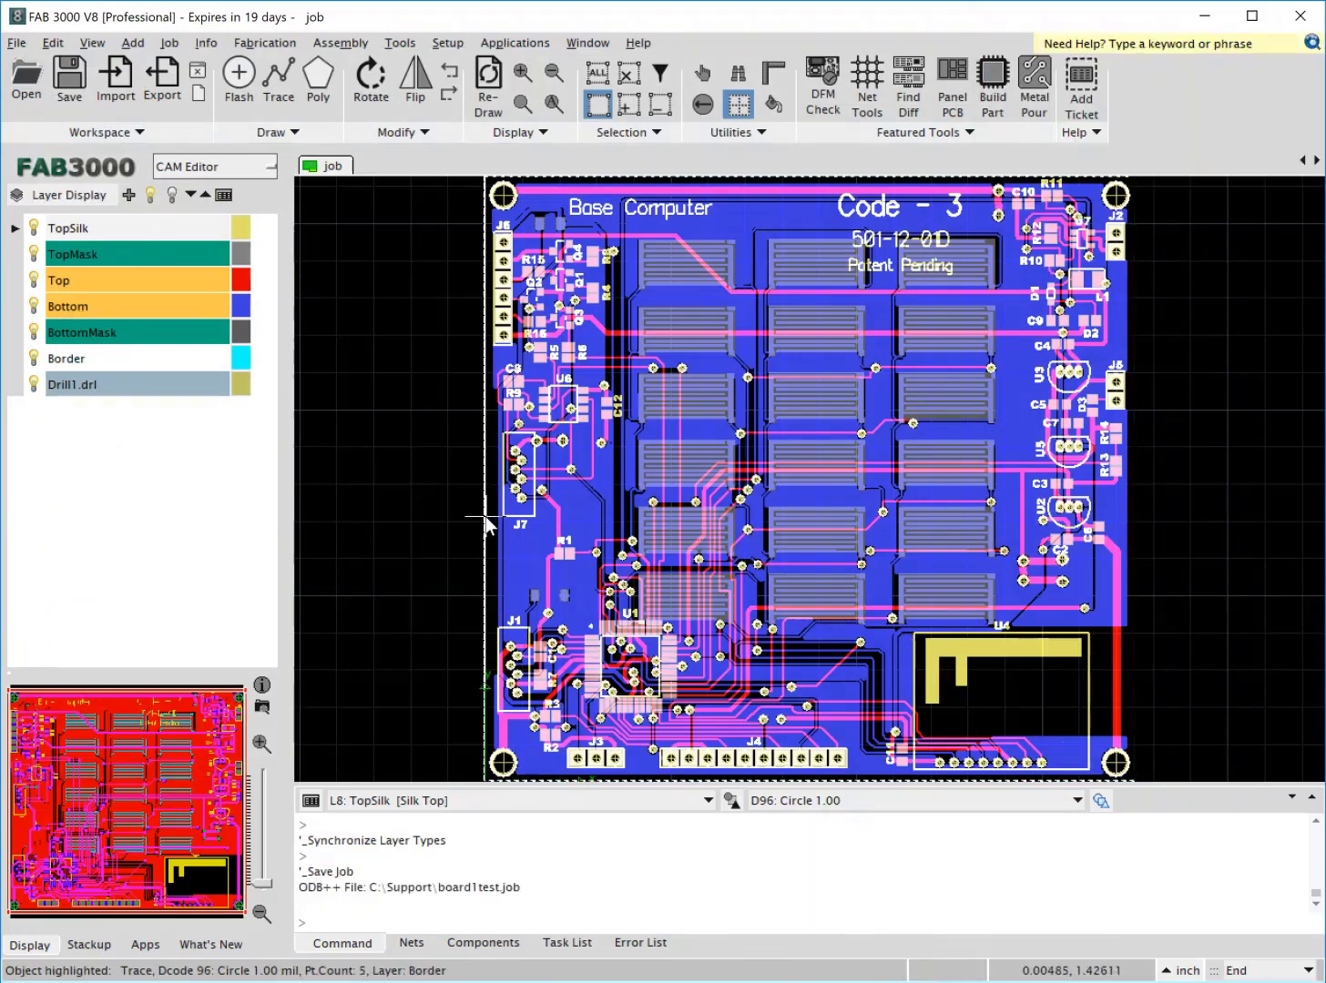
key("alt+Tab")
double_click(702, 613)
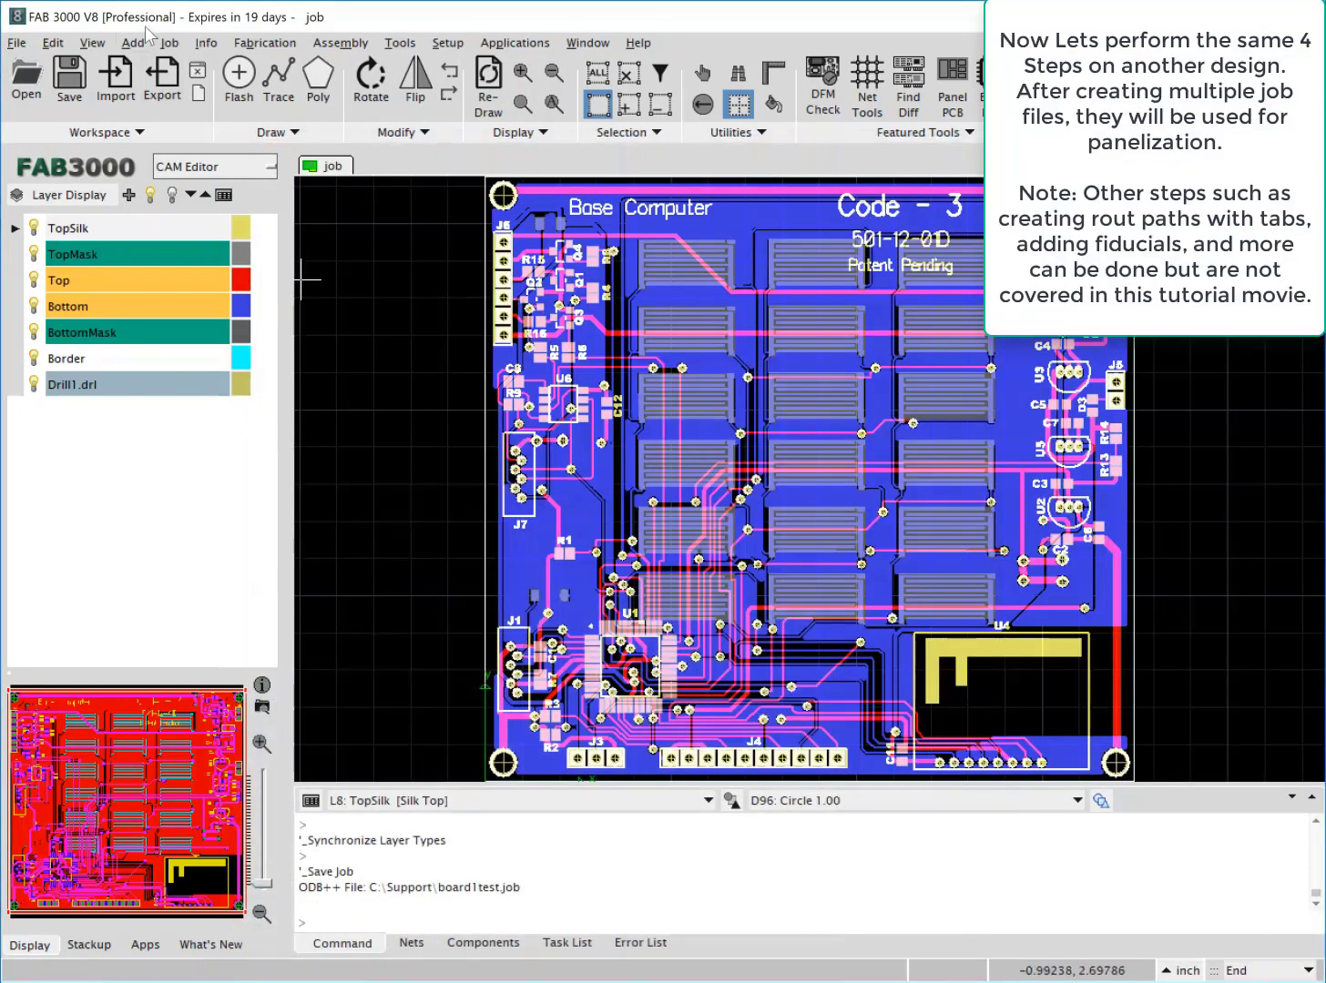
Close the workspace without saving and auto-load the Board4 Gerber and drill files from fab-examples\Board4.
left_click(197, 71)
left_click(600, 544)
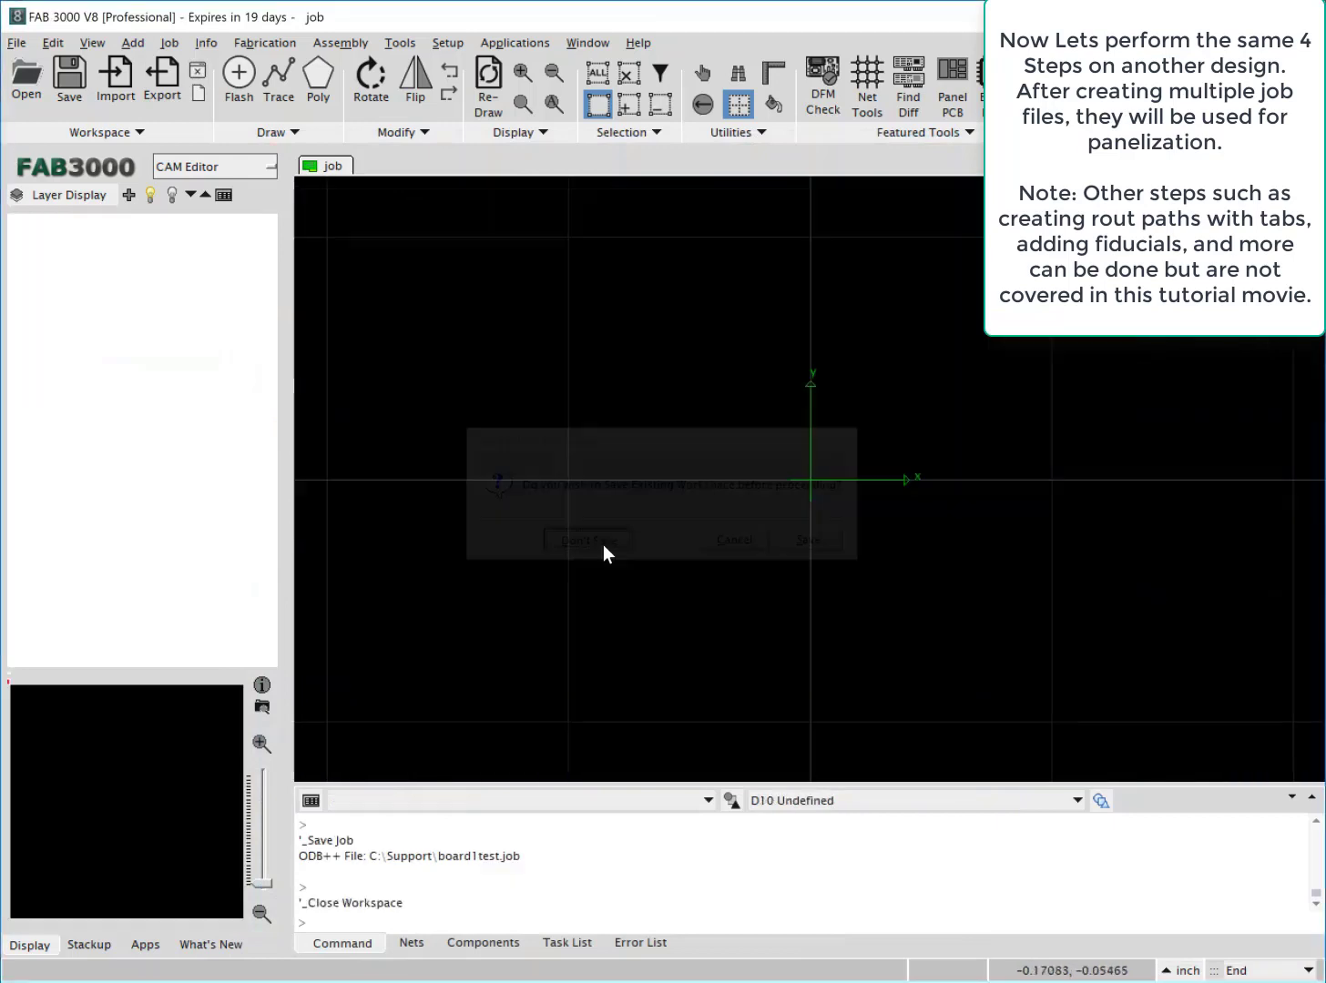
left_click(117, 91)
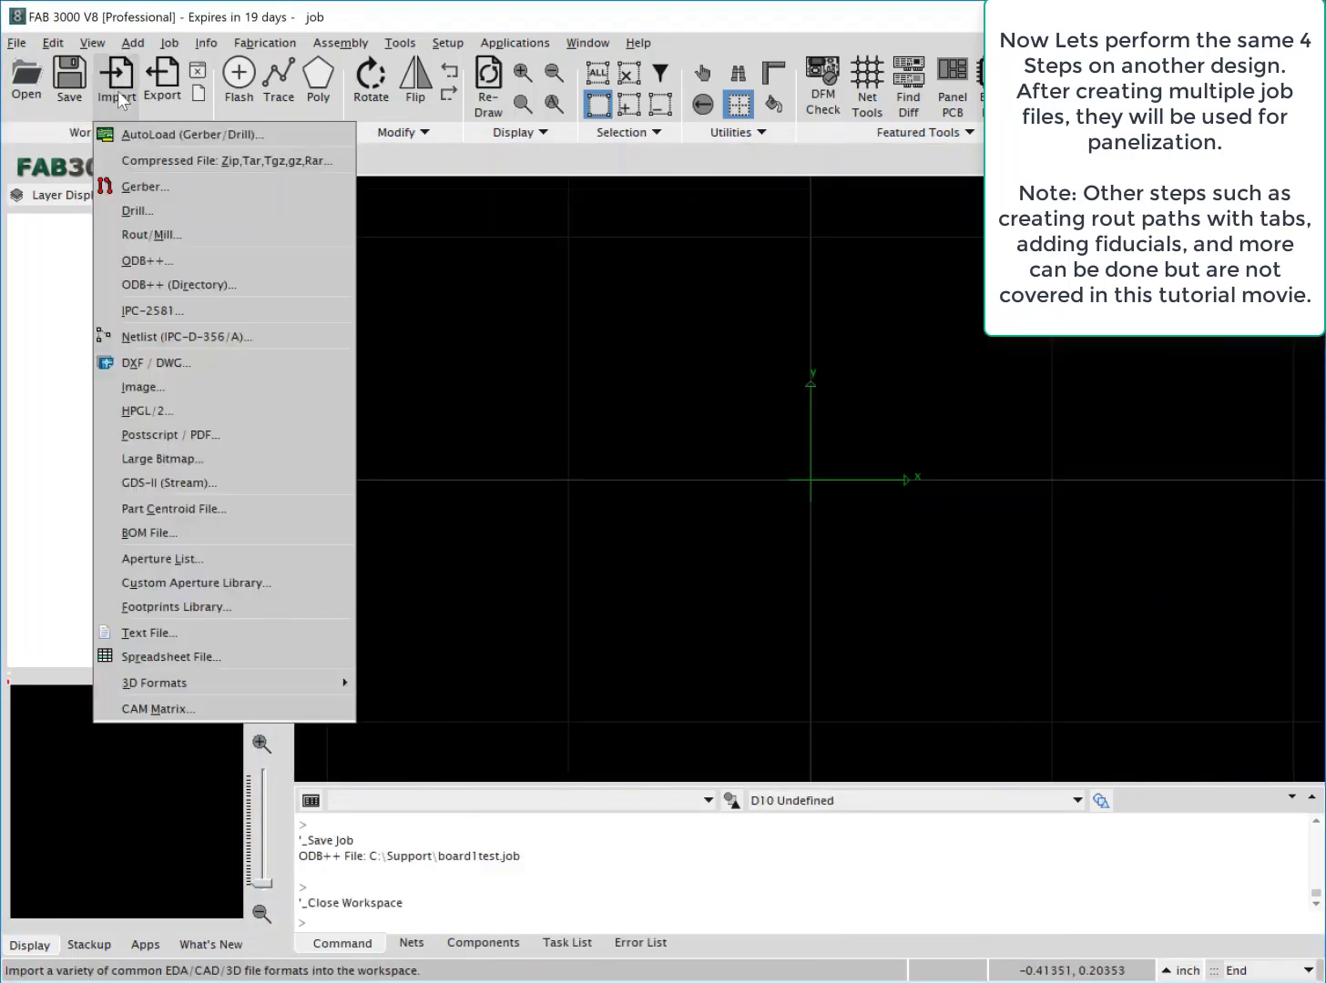
left_click(146, 133)
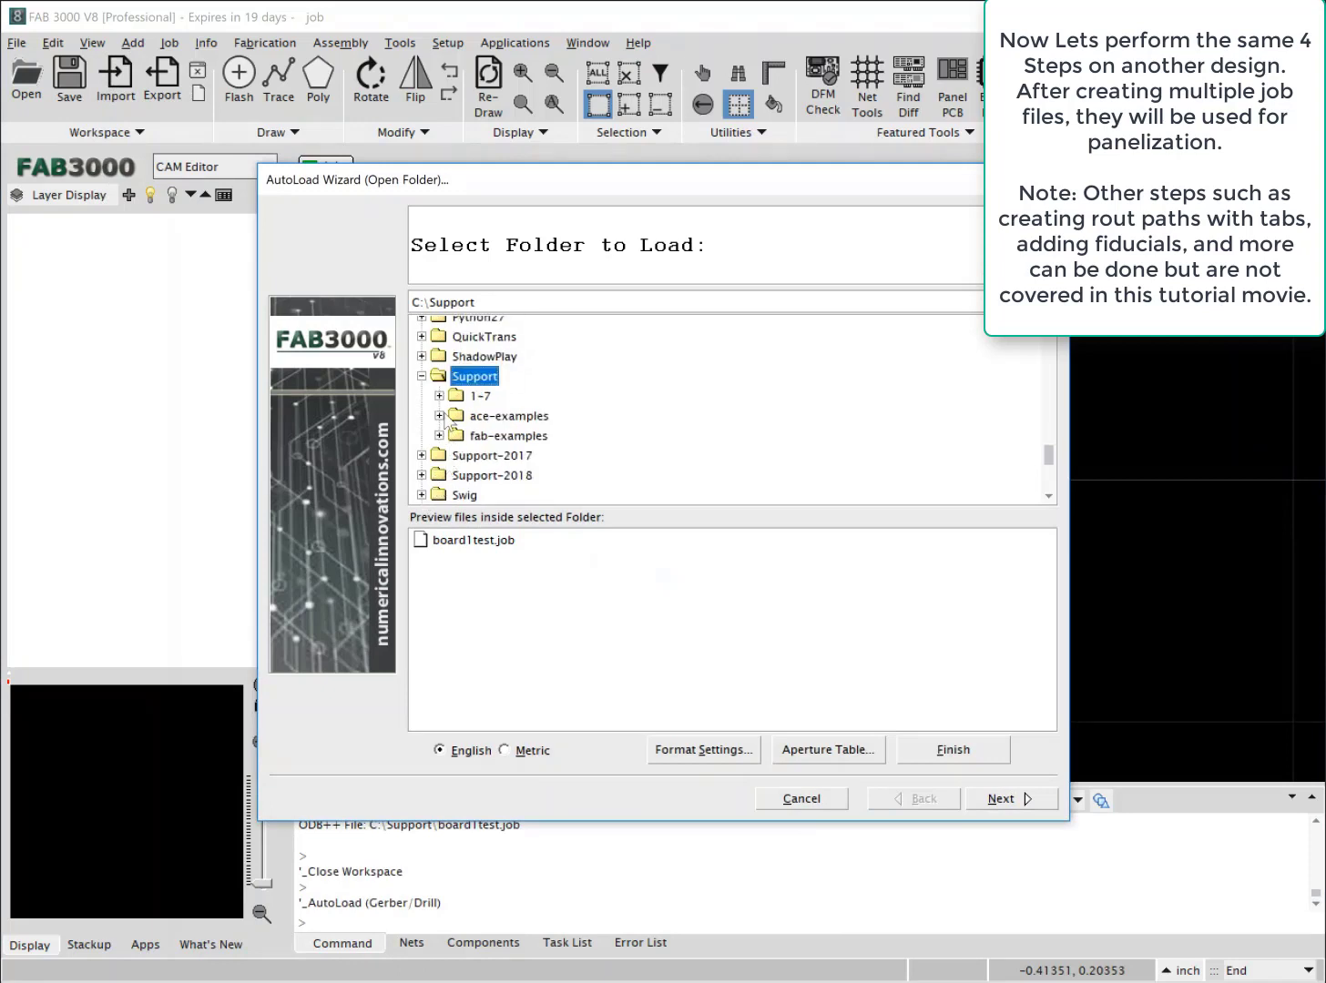
left_click(439, 434)
left_click(516, 494)
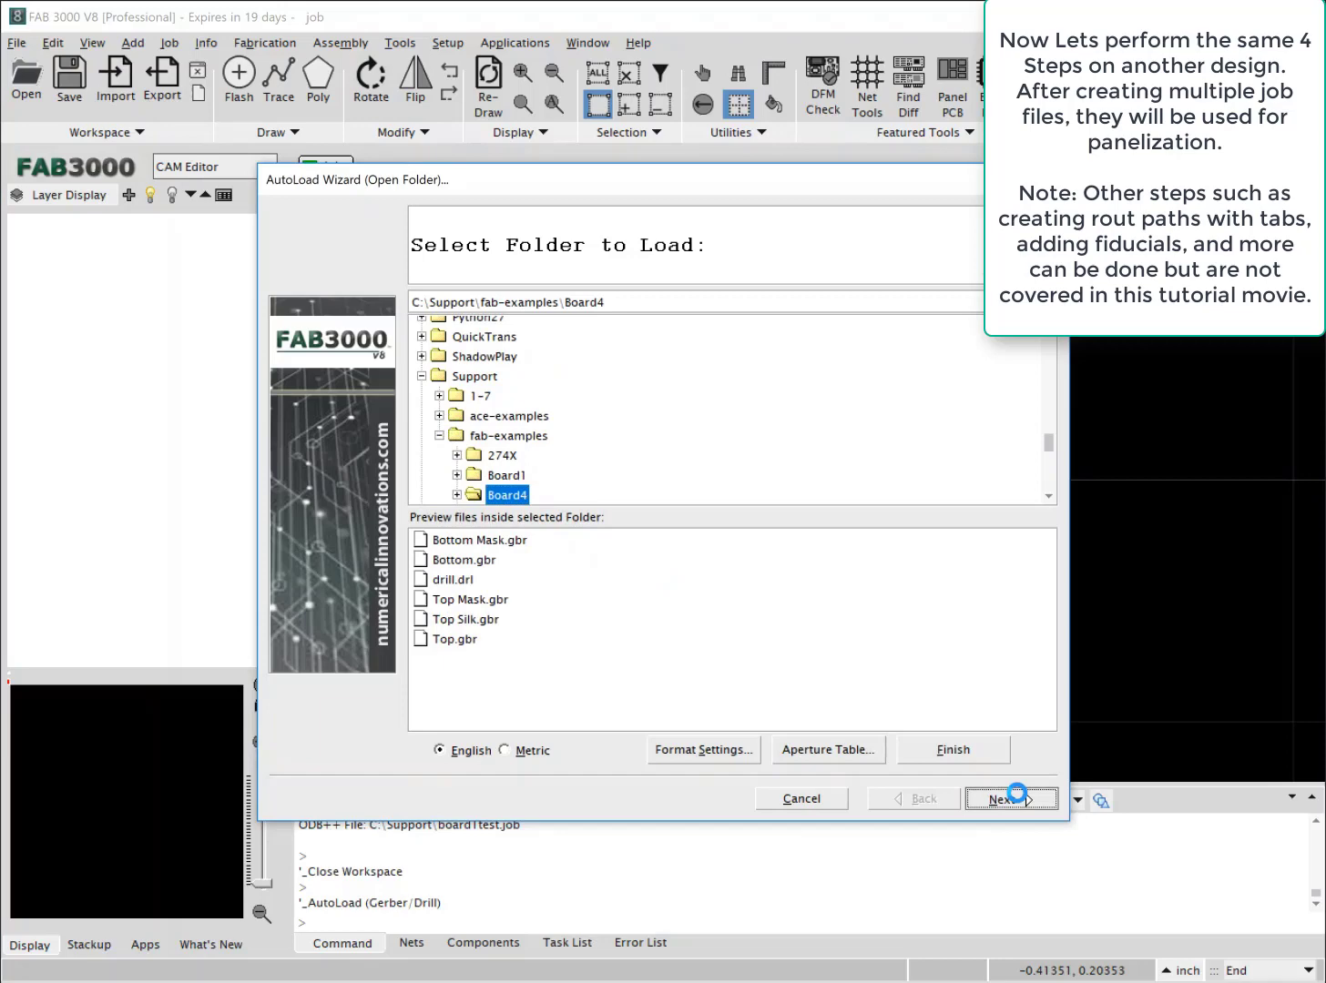
left_click(1018, 800)
left_click(1001, 799)
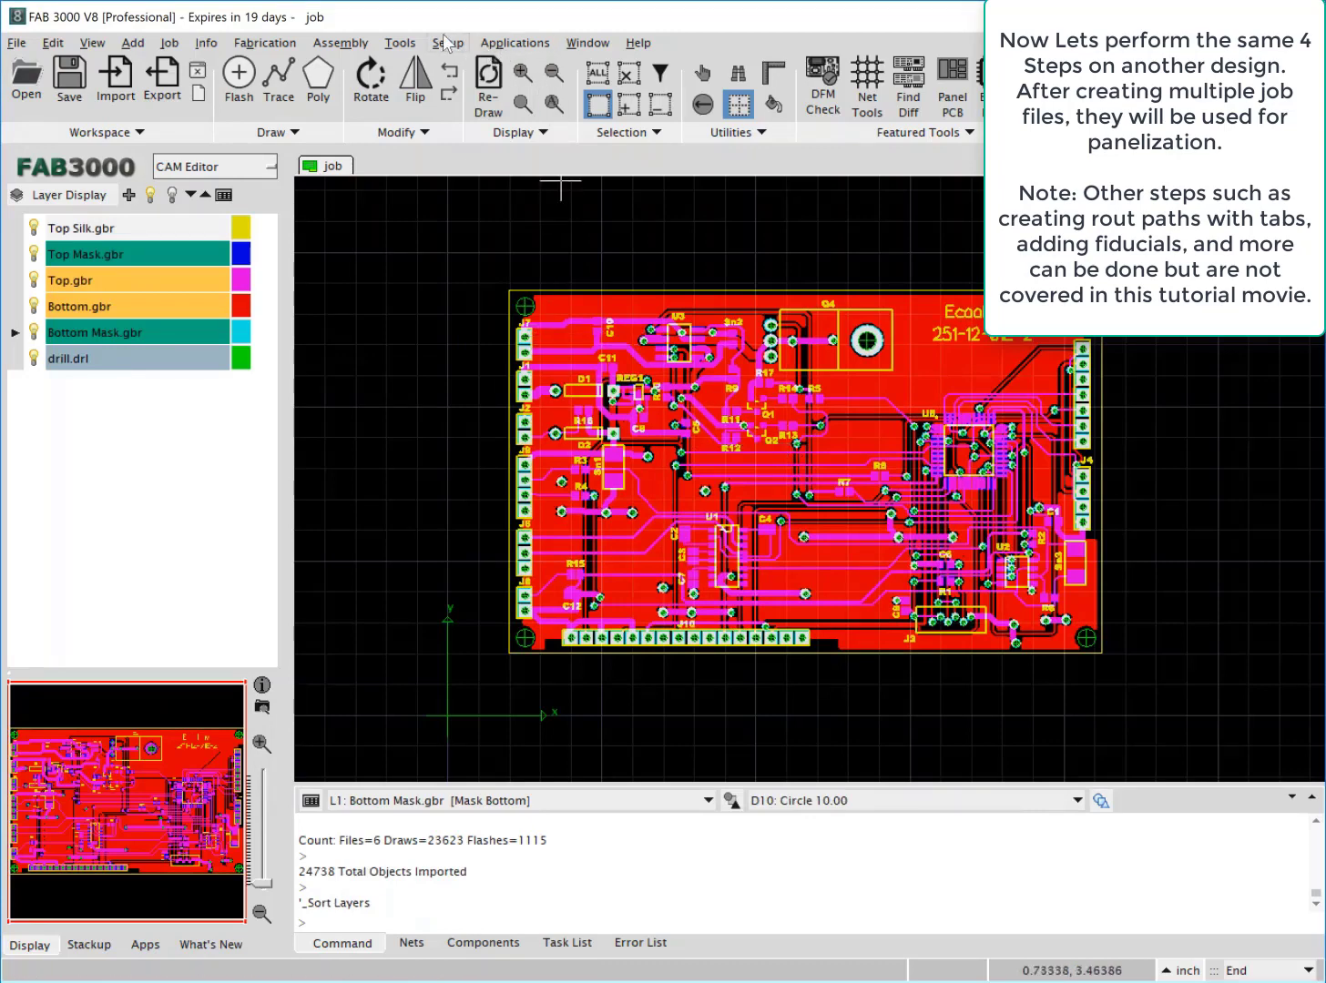
Generate an automatic BoardOutline border layer for the Board4 design.
left_click(291, 43)
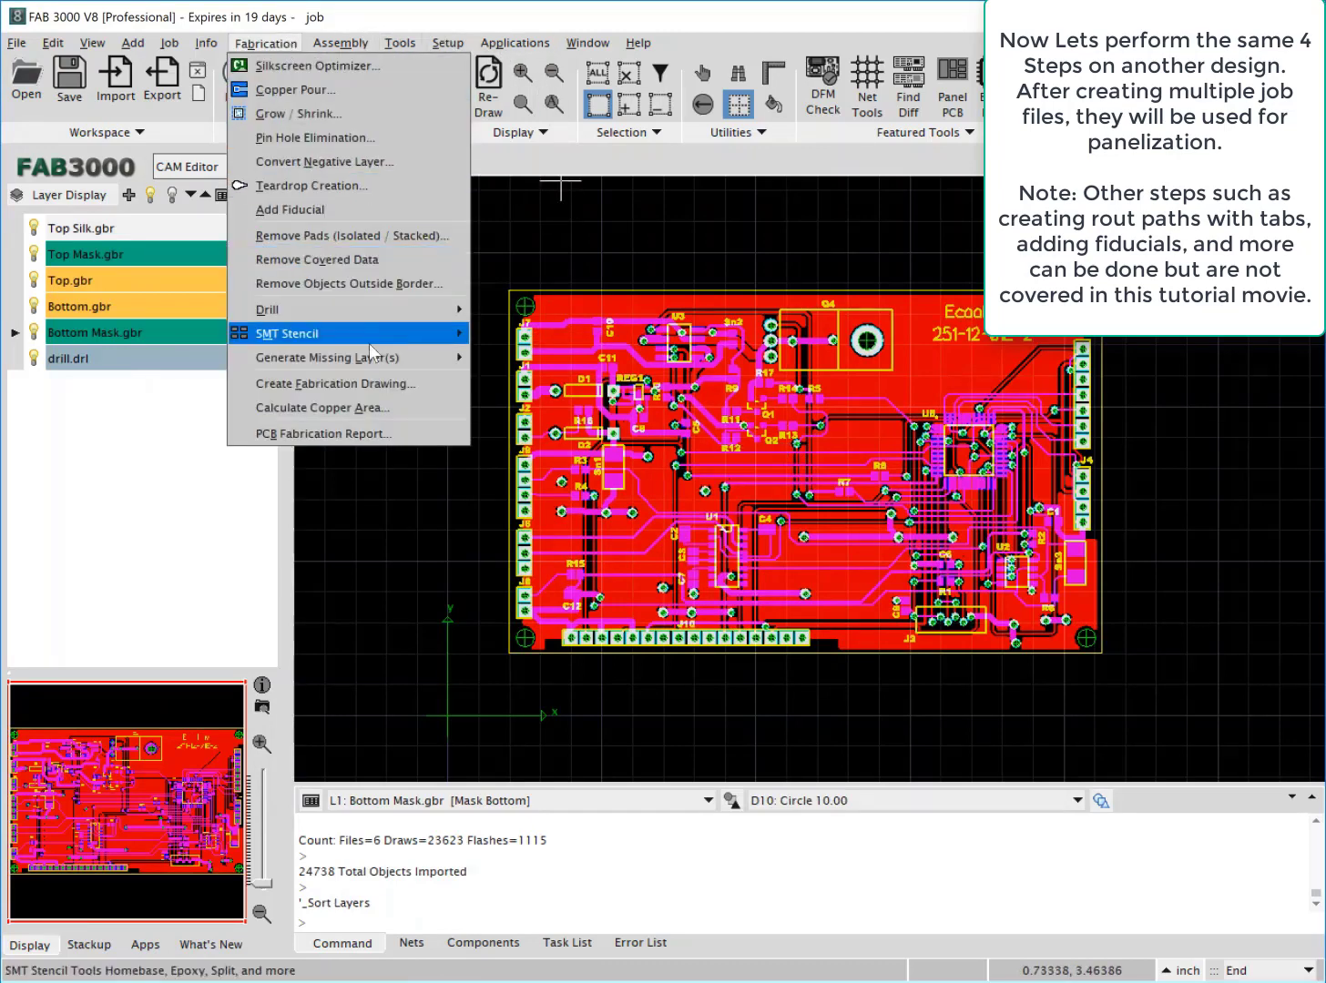
mouse_move(383, 372)
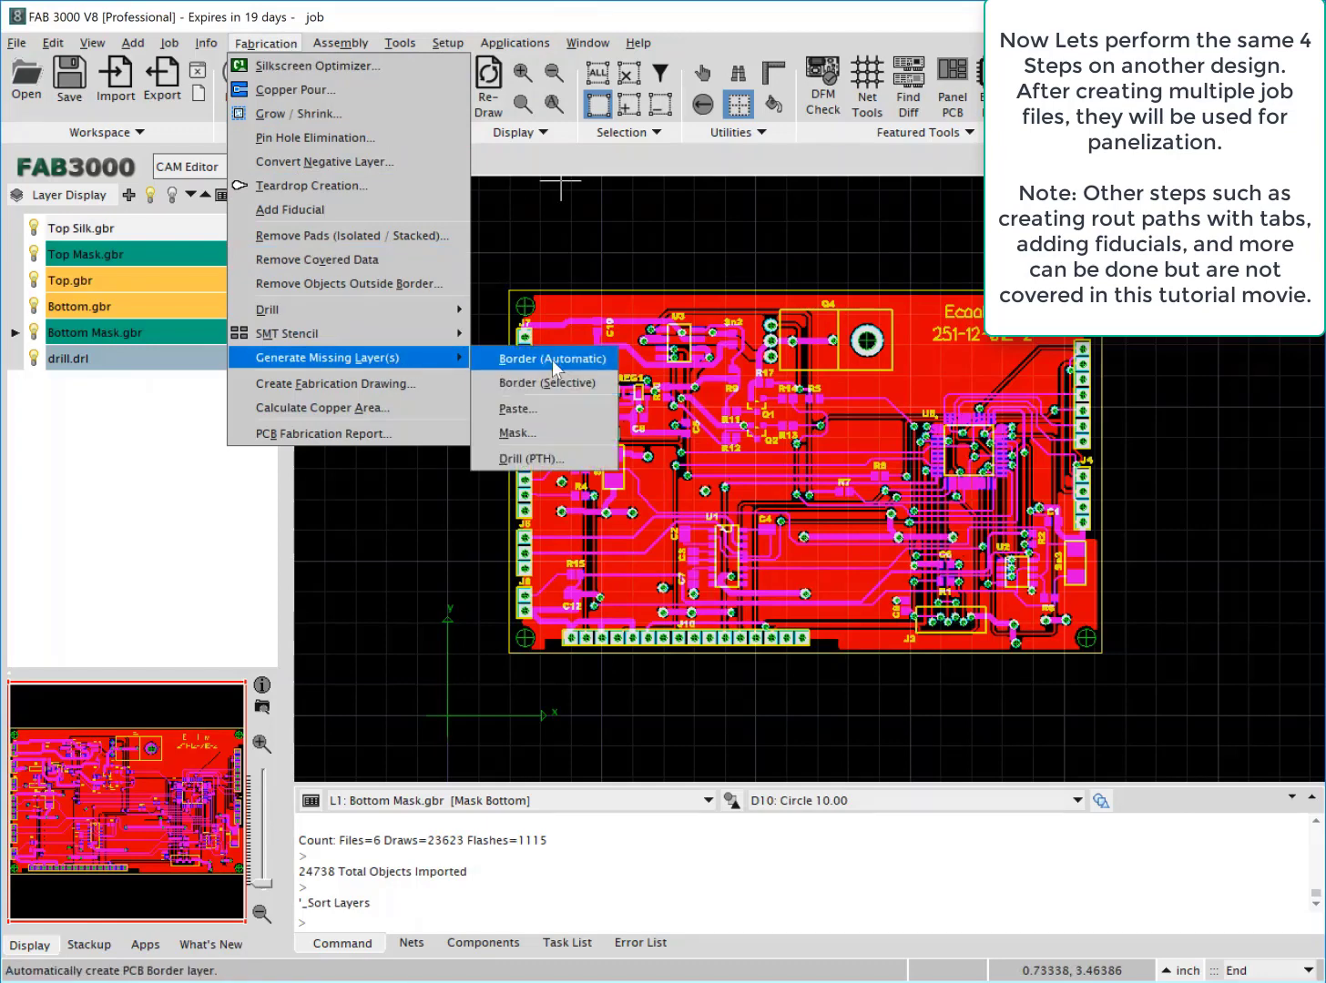
left_click(552, 357)
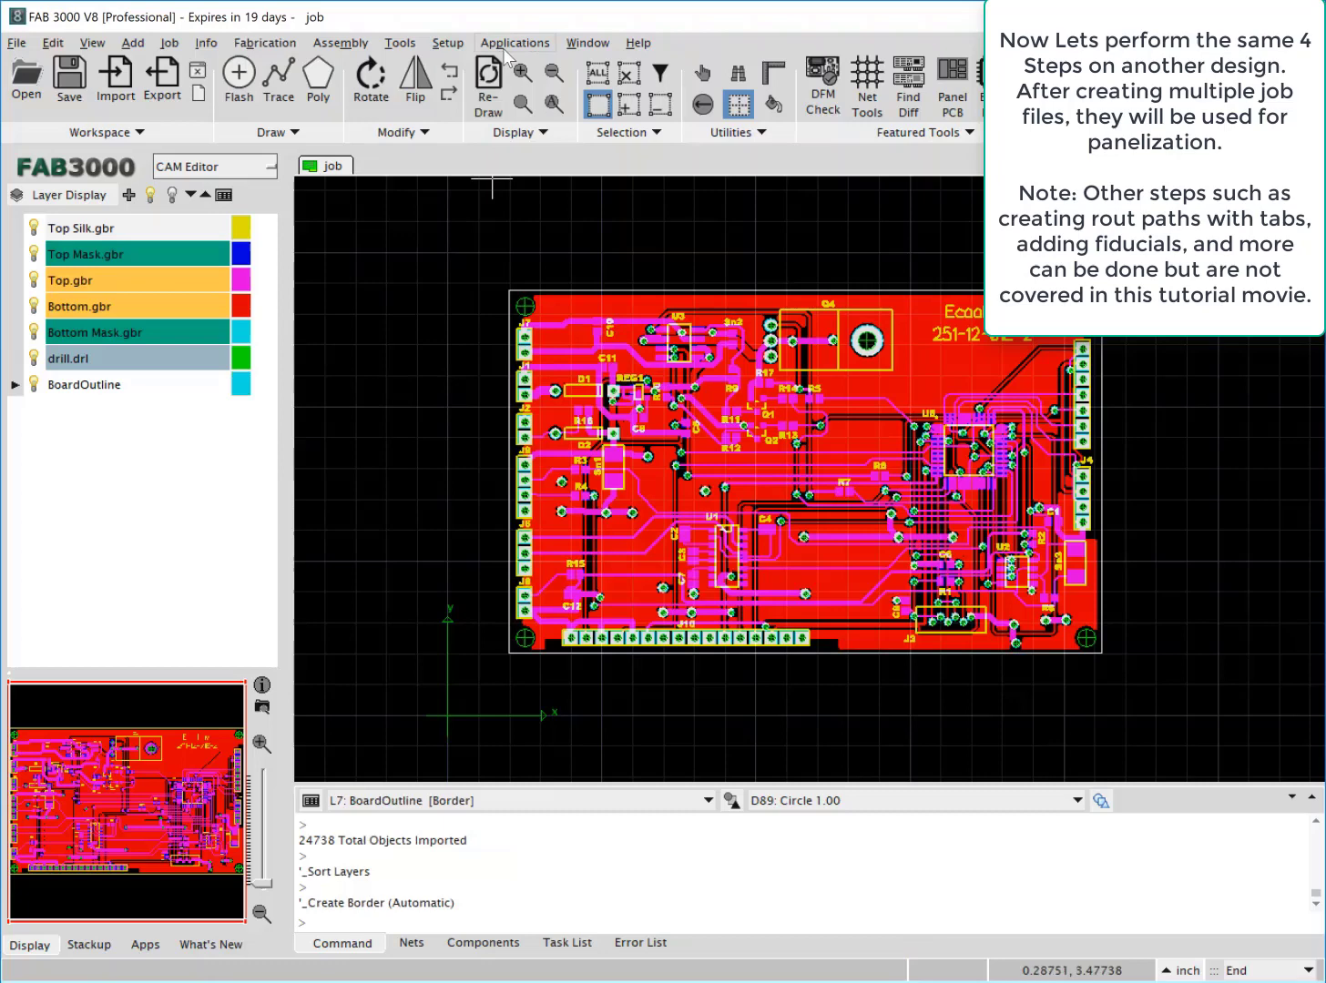
Synchronize the second board's layer names to TopSilk, TopMask, Top, Bottom, BottomMask and Border.
left_click(452, 44)
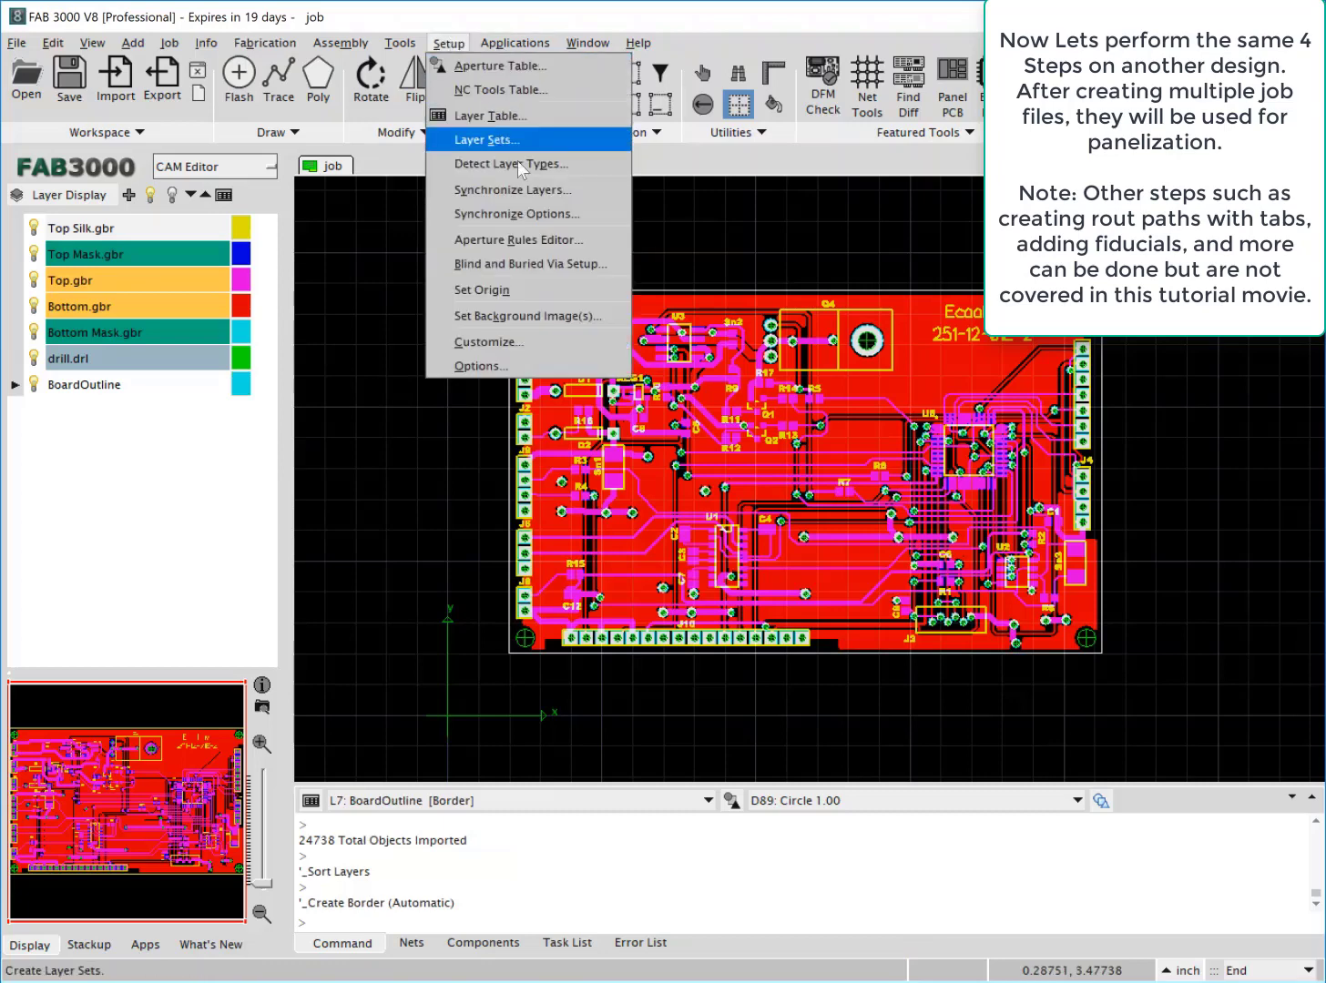
left_click(546, 192)
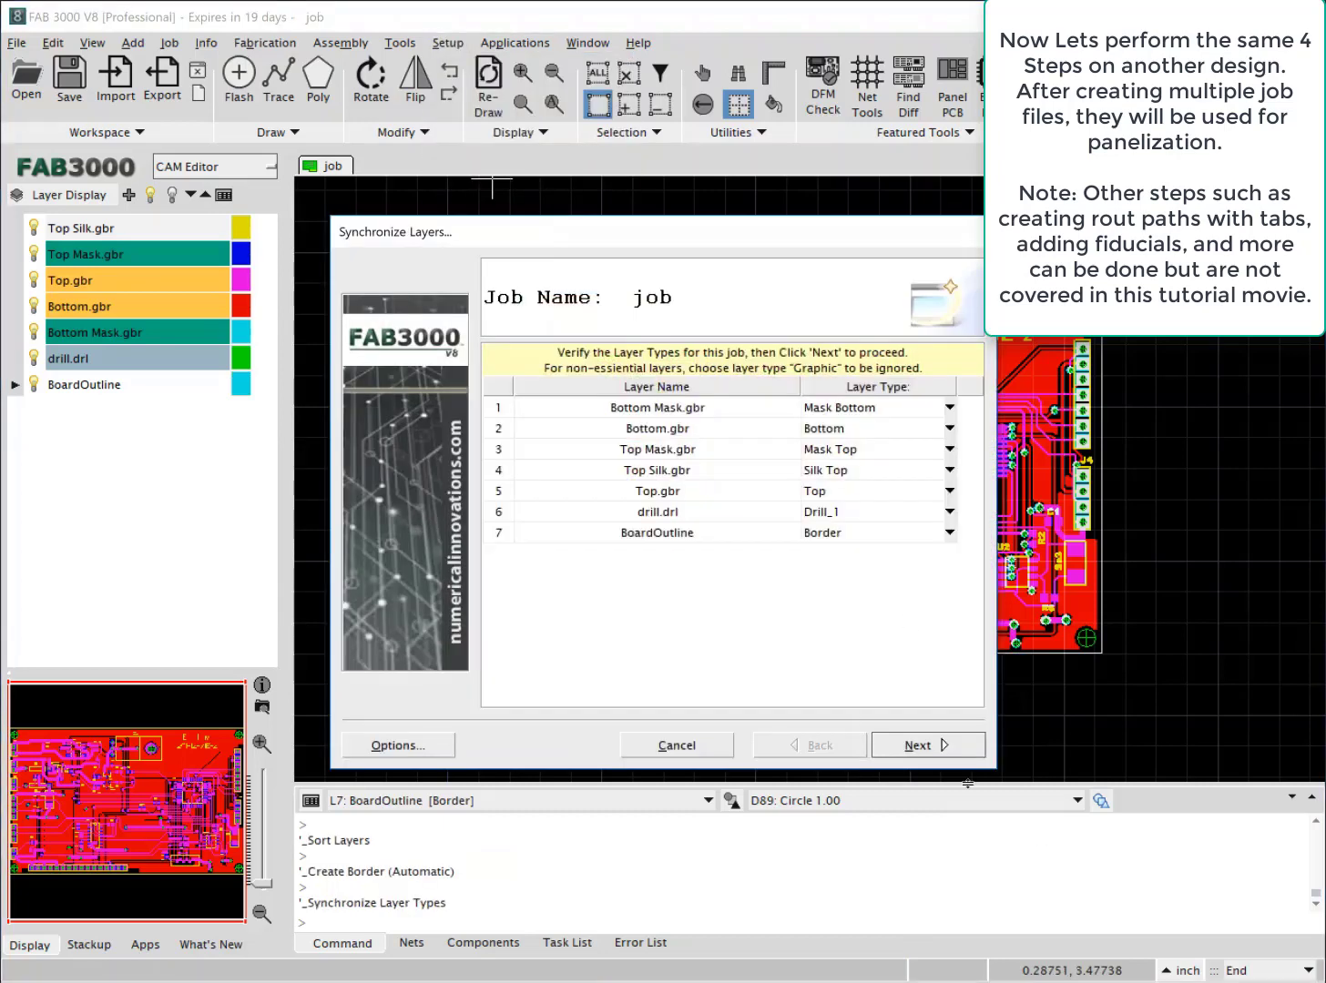
left_click(921, 744)
left_click(922, 744)
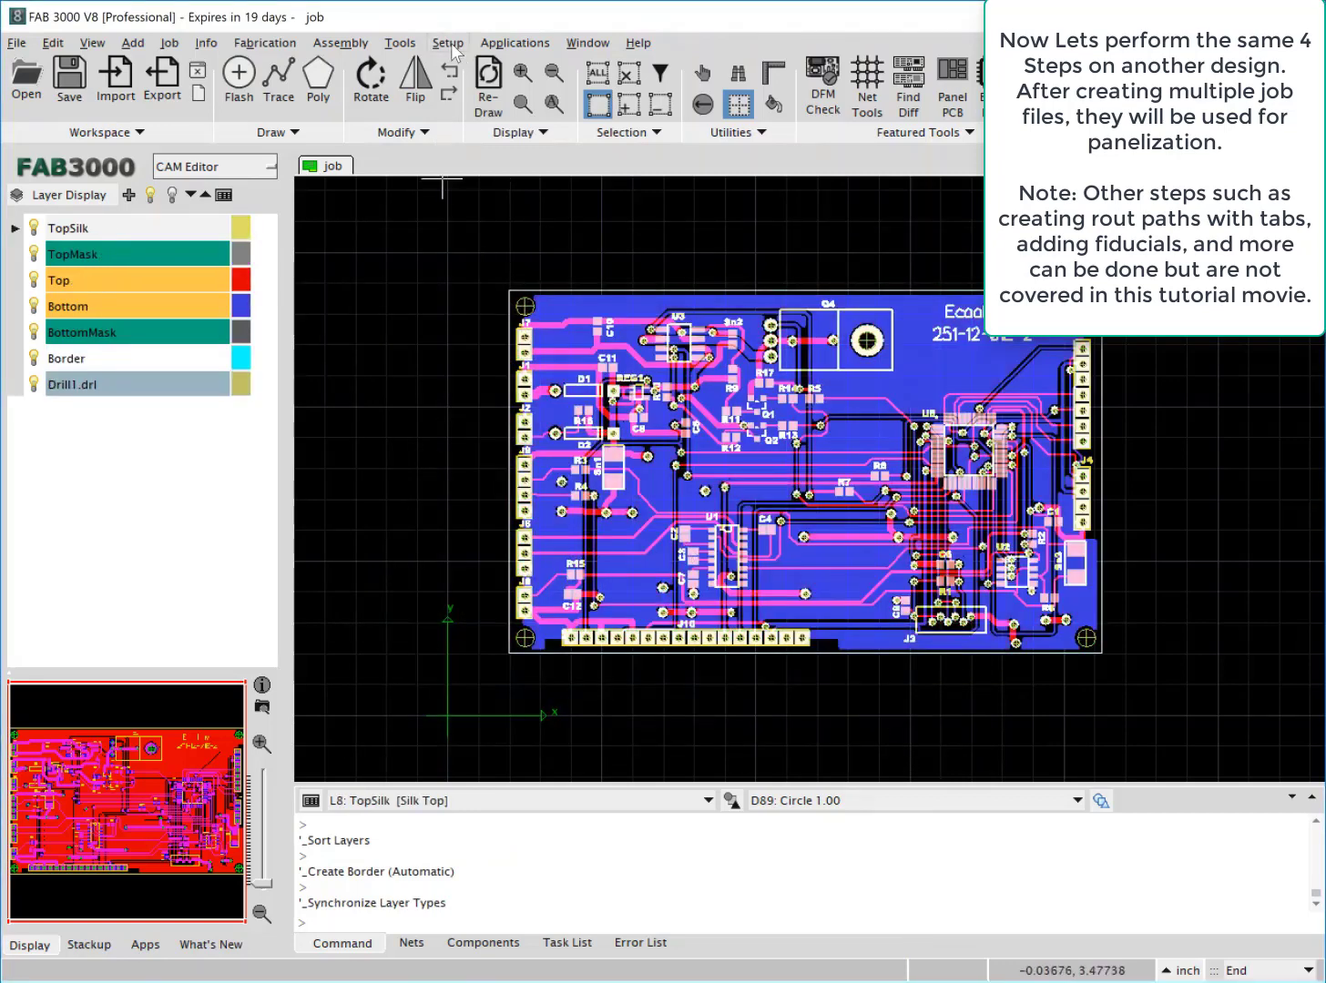
Set the origin at the board's lower-left corner and show the whole board again.
left_click(450, 42)
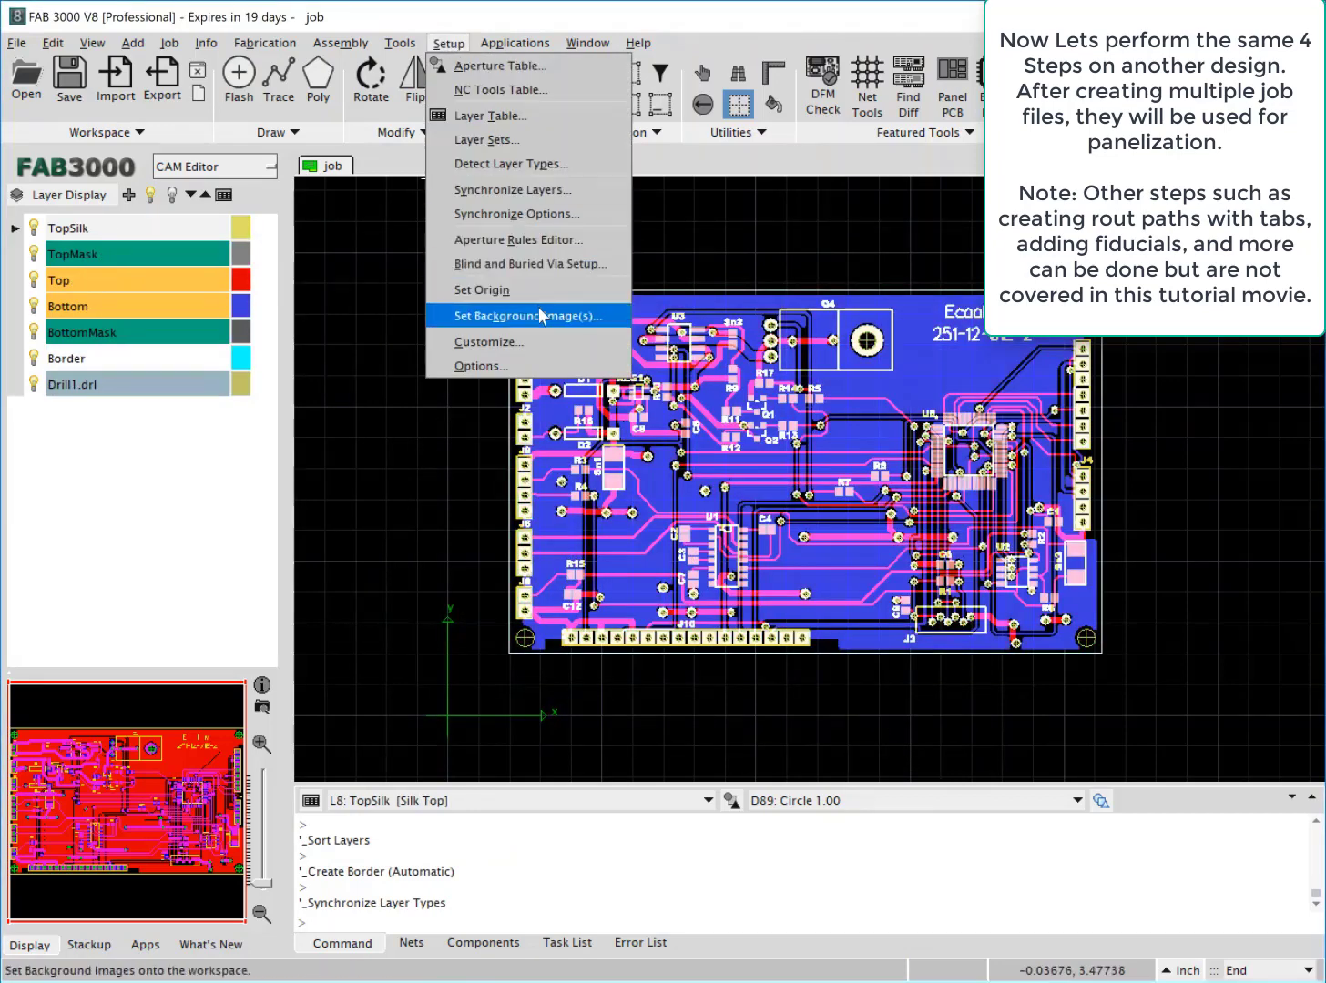
left_click(483, 289)
scroll(480, 651, "up", 2)
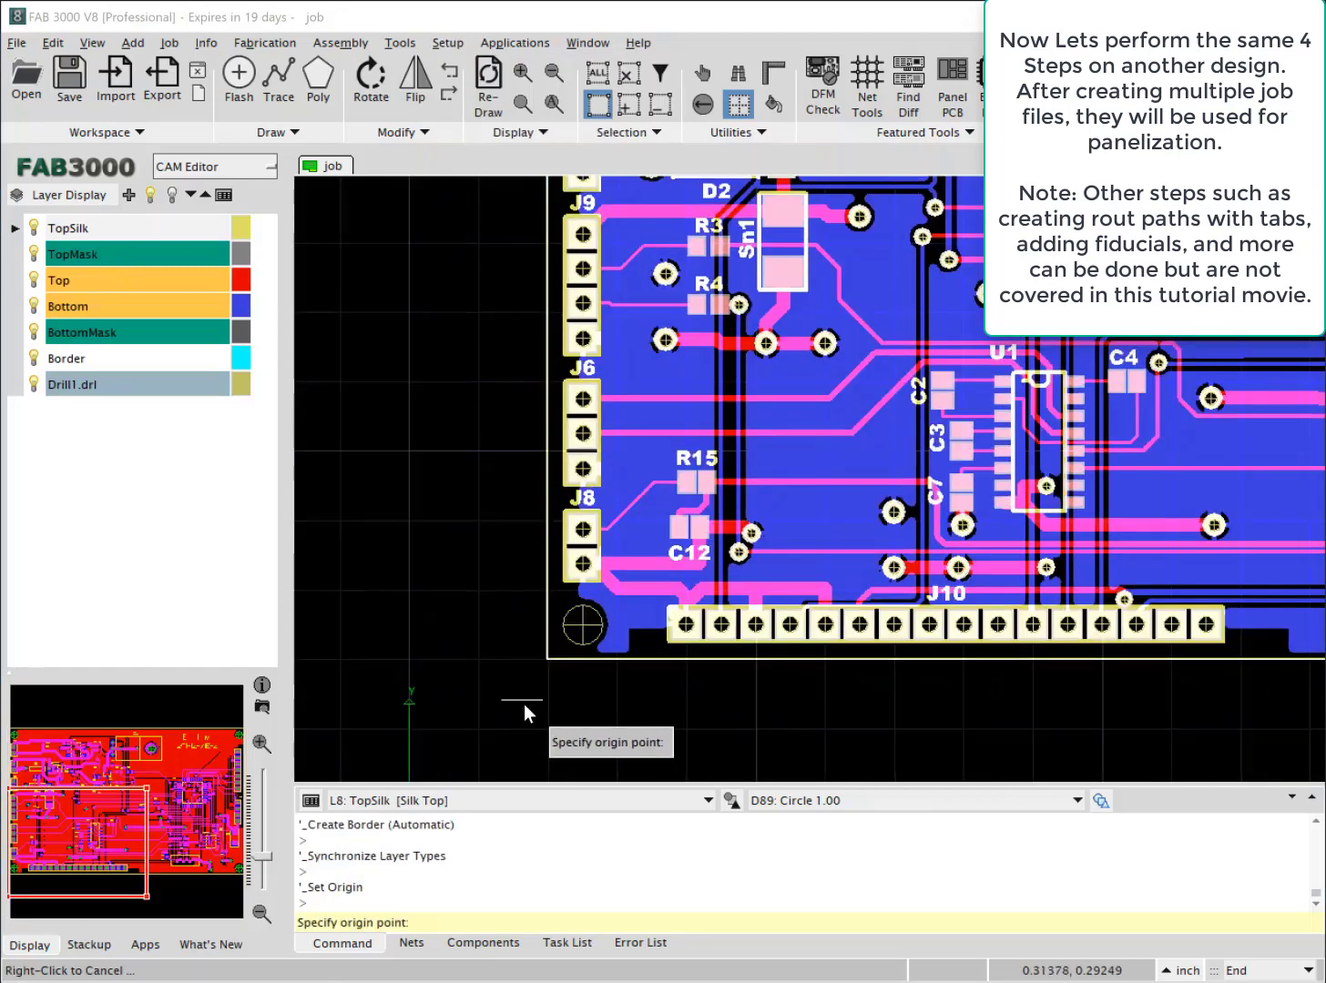
left_click(547, 657)
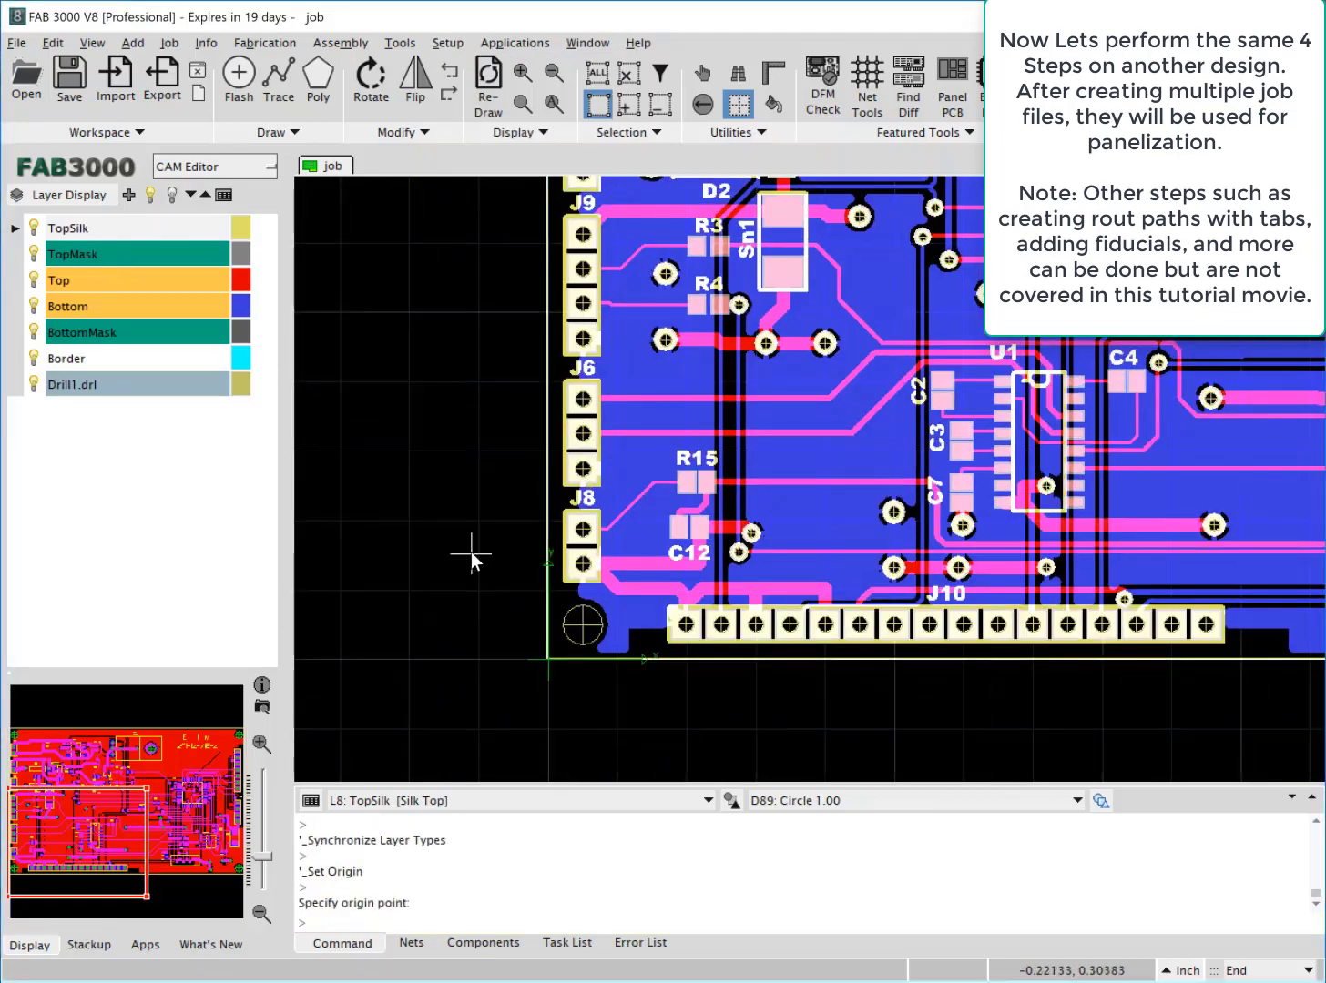
key("Home")
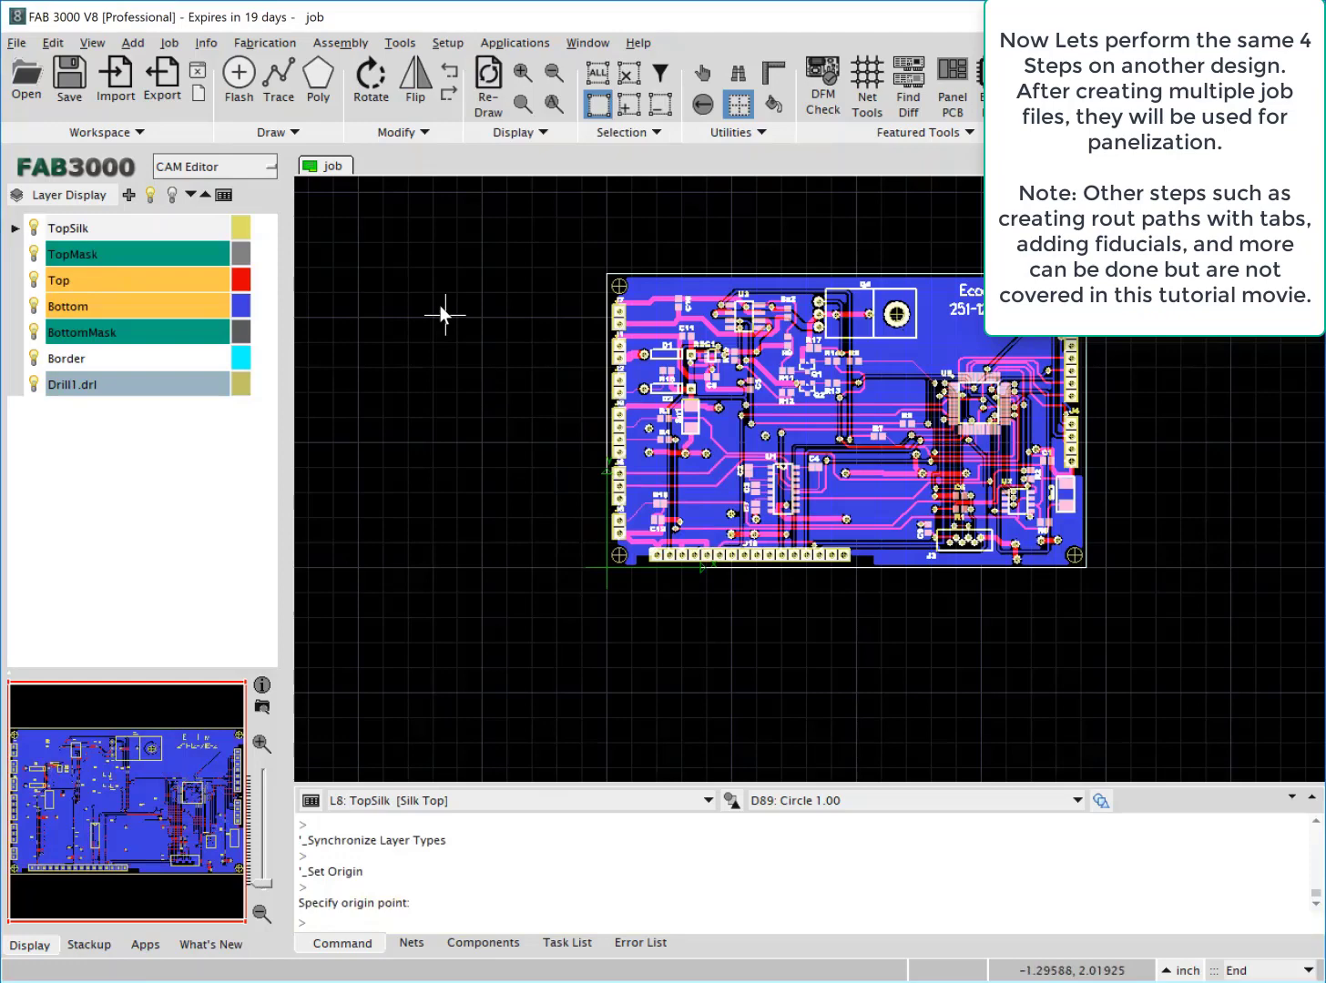
Save the second board as board4test.job in the C:\Support folder.
left_click(17, 43)
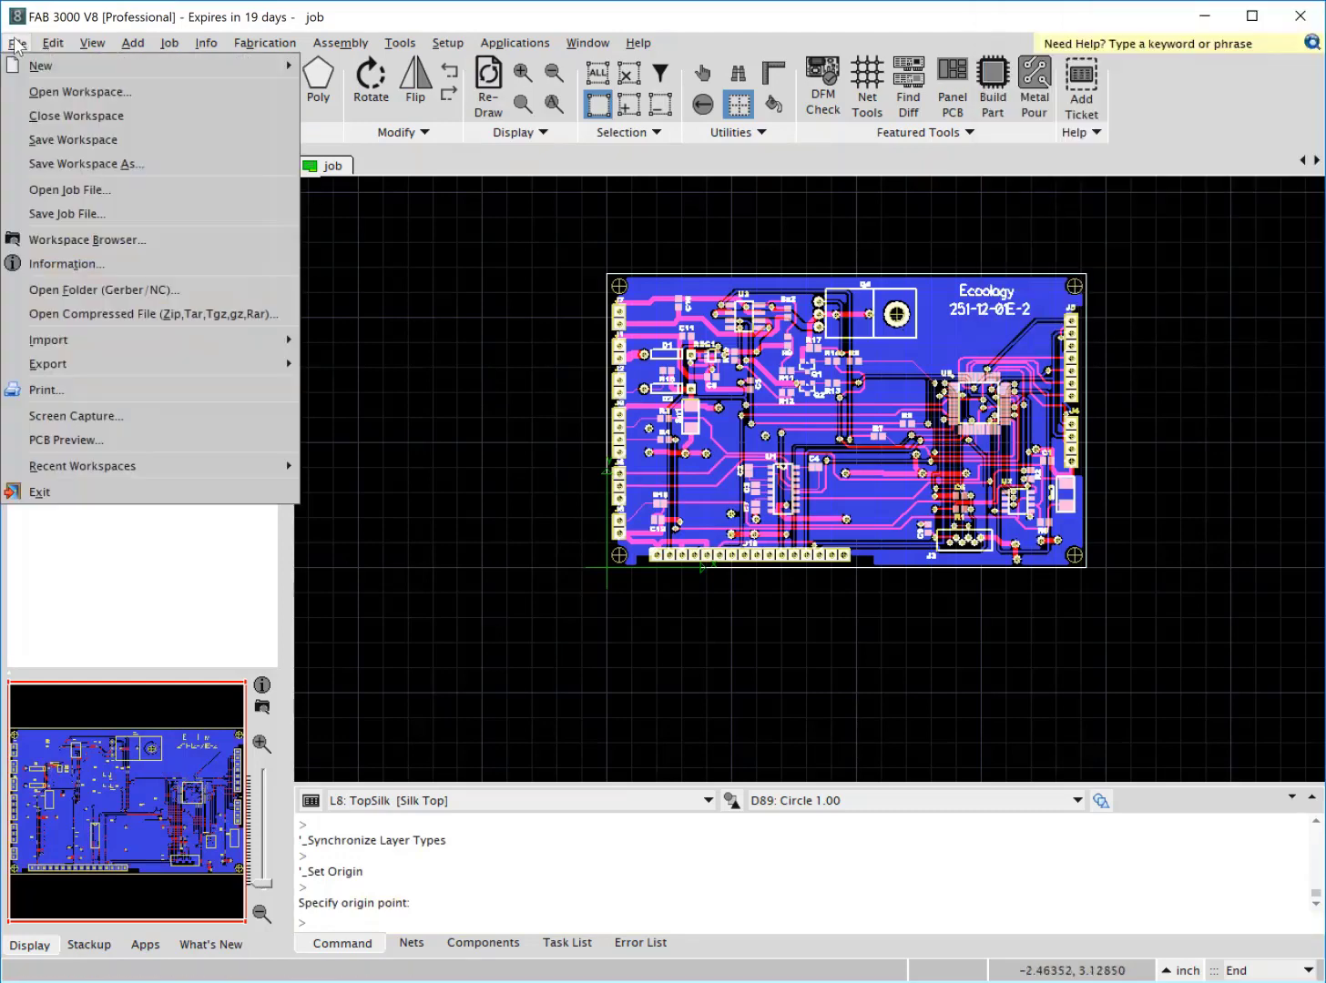
left_click(88, 213)
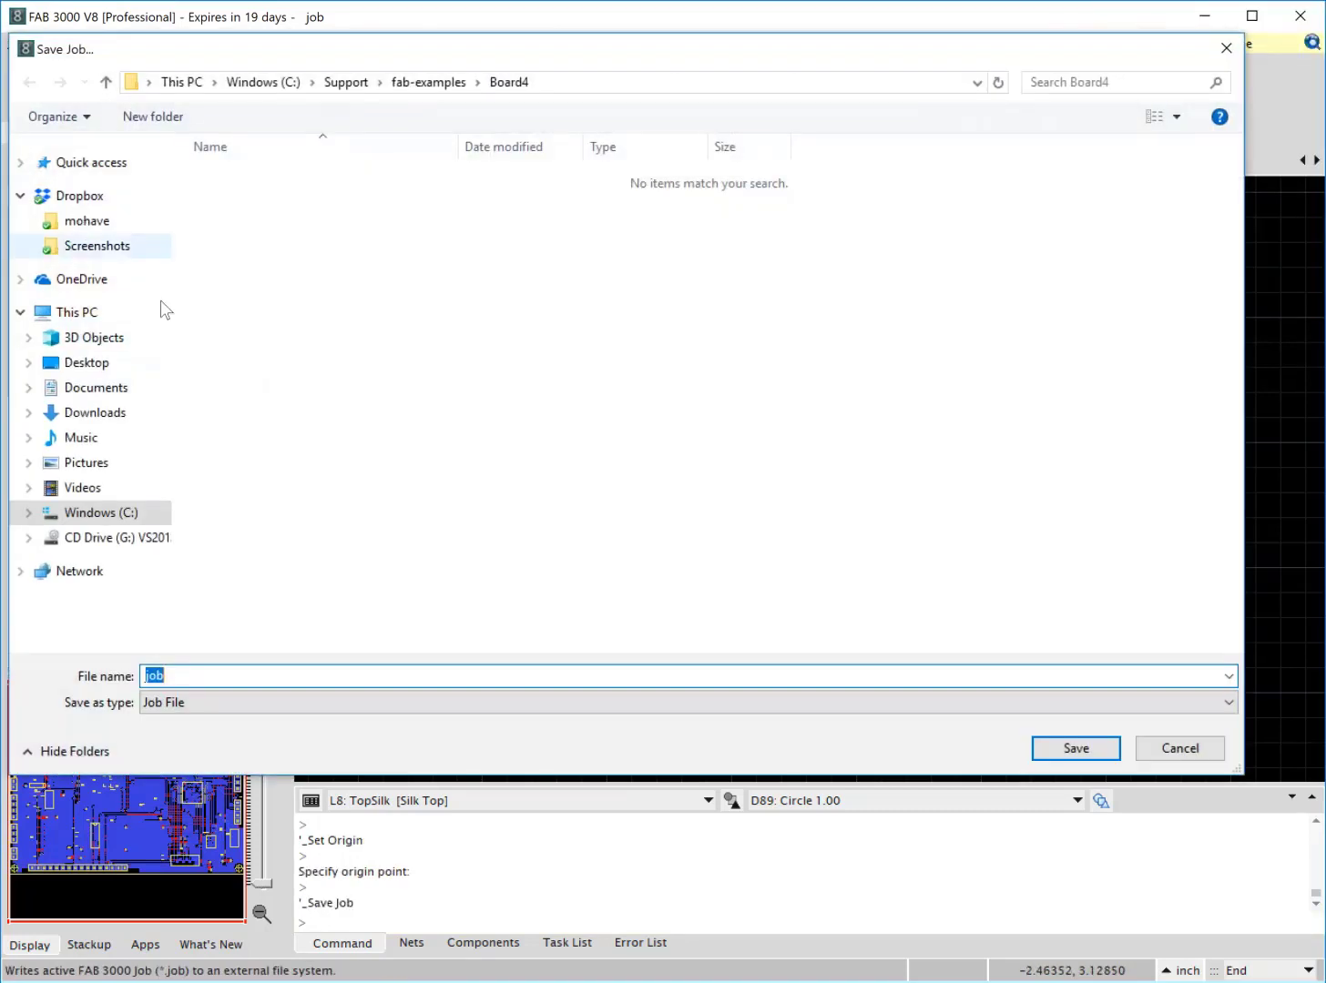
left_click(349, 84)
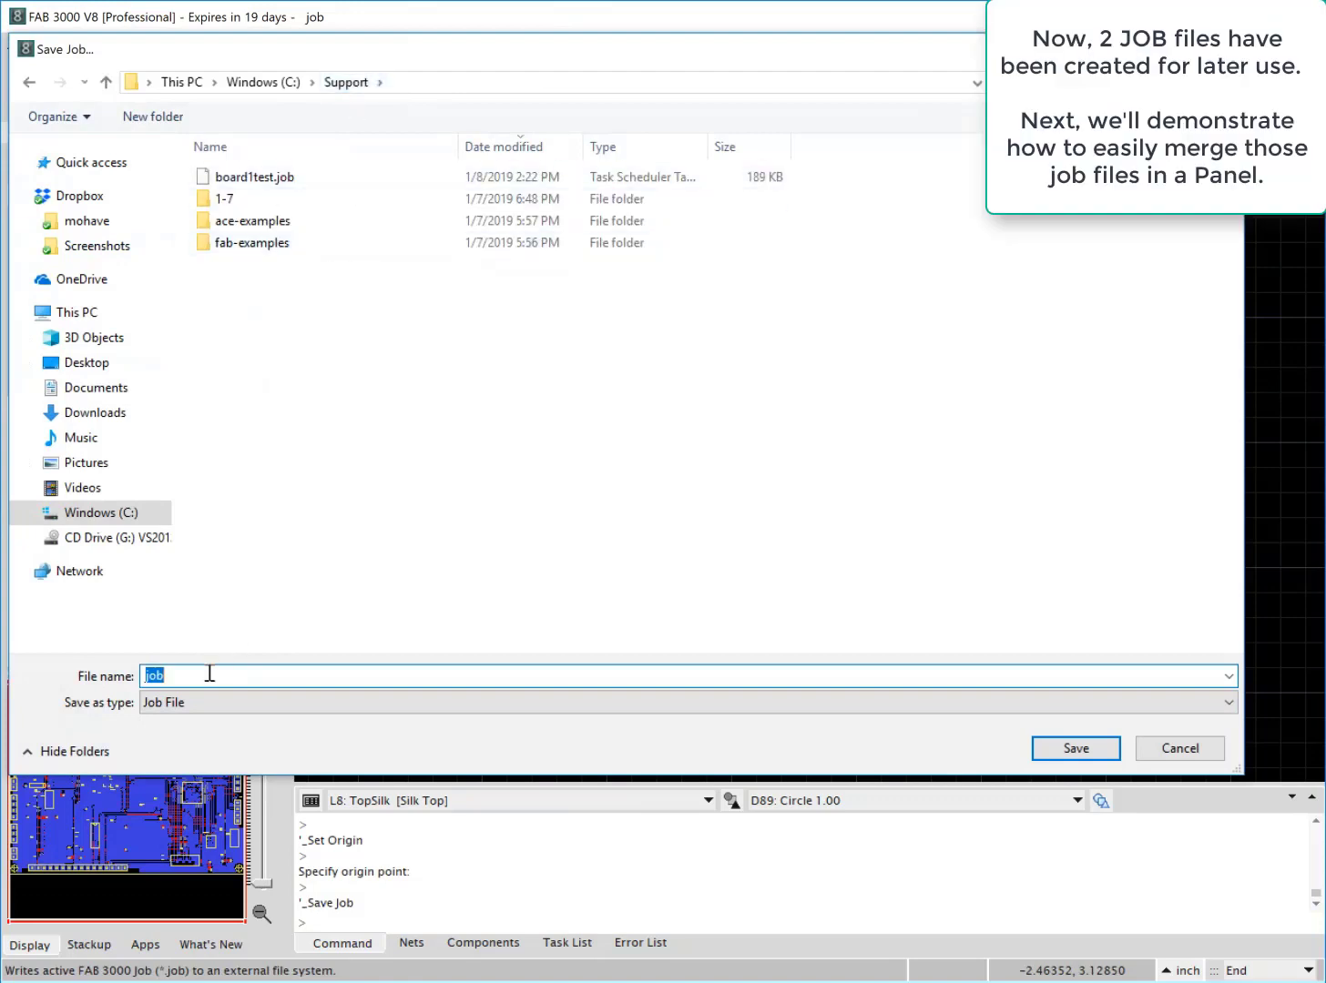
type("board")
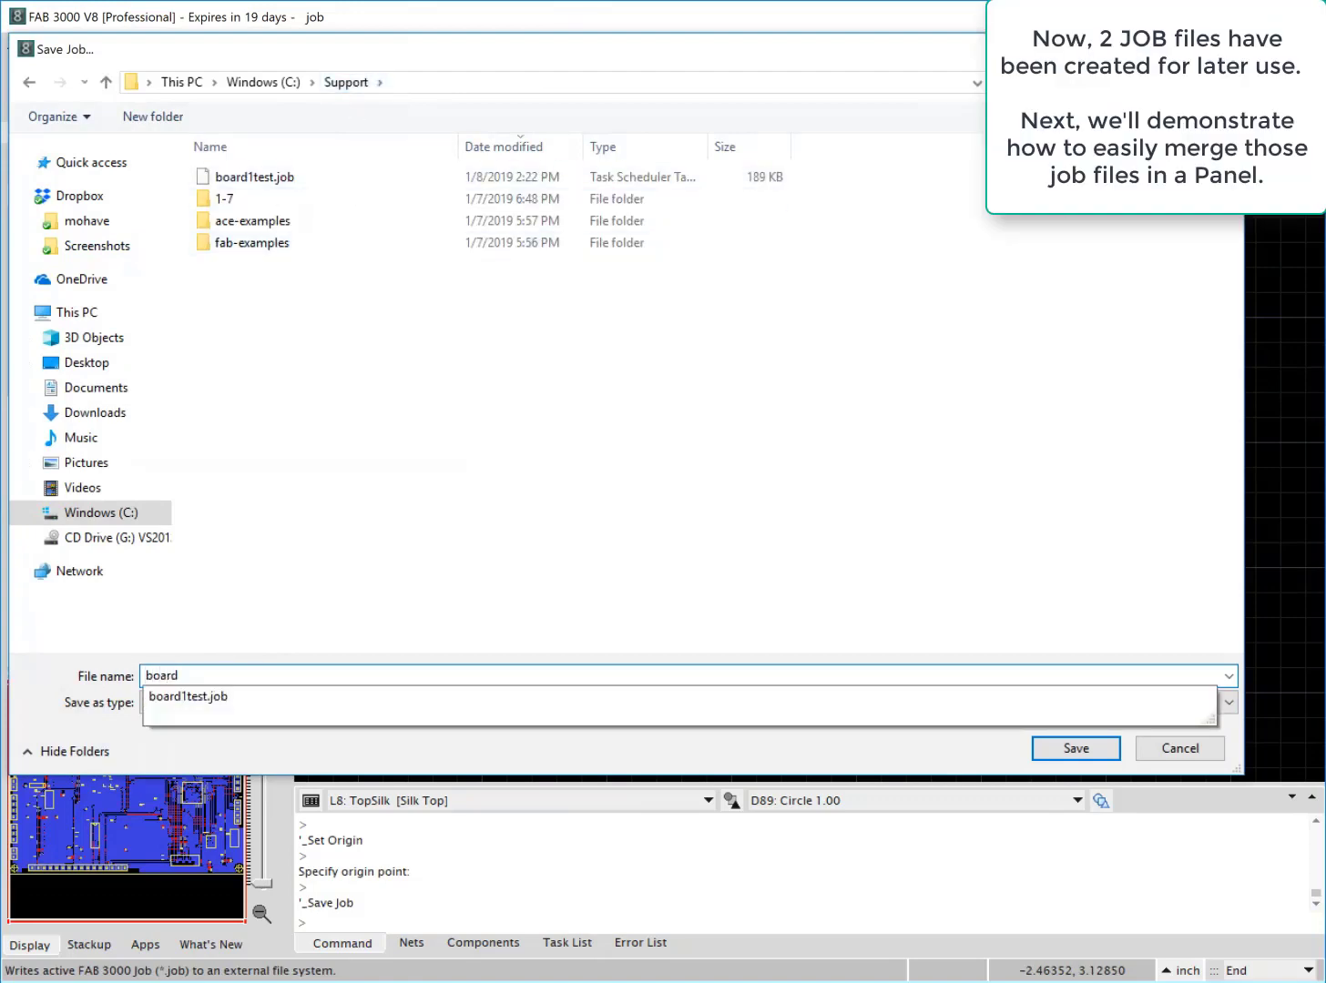
type("4test")
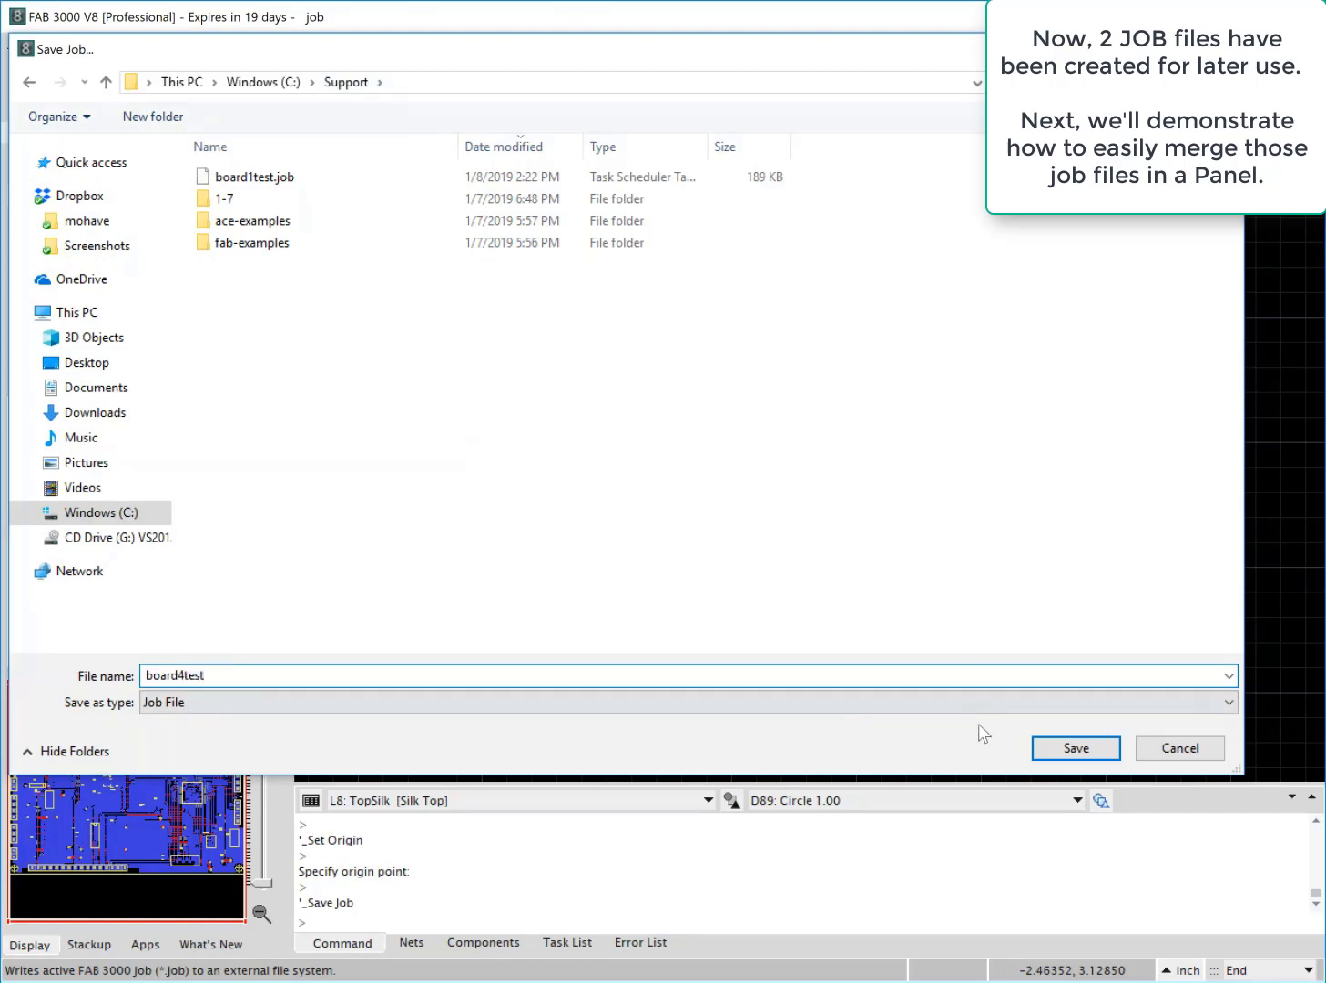
left_click(1073, 749)
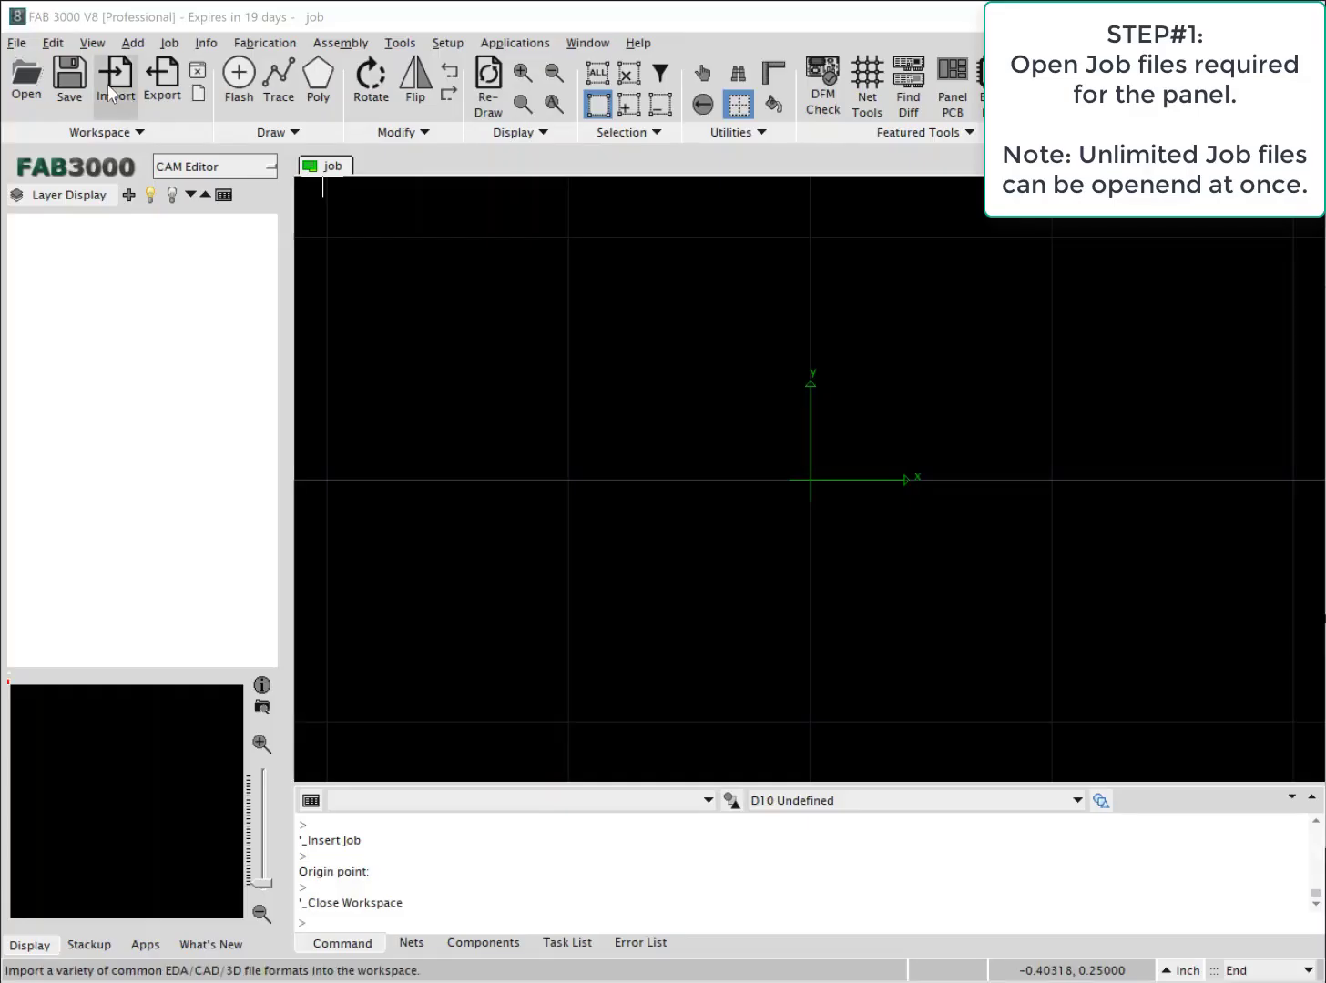
Open board4test.job and board1test.job together as separate job tabs.
left_click(19, 44)
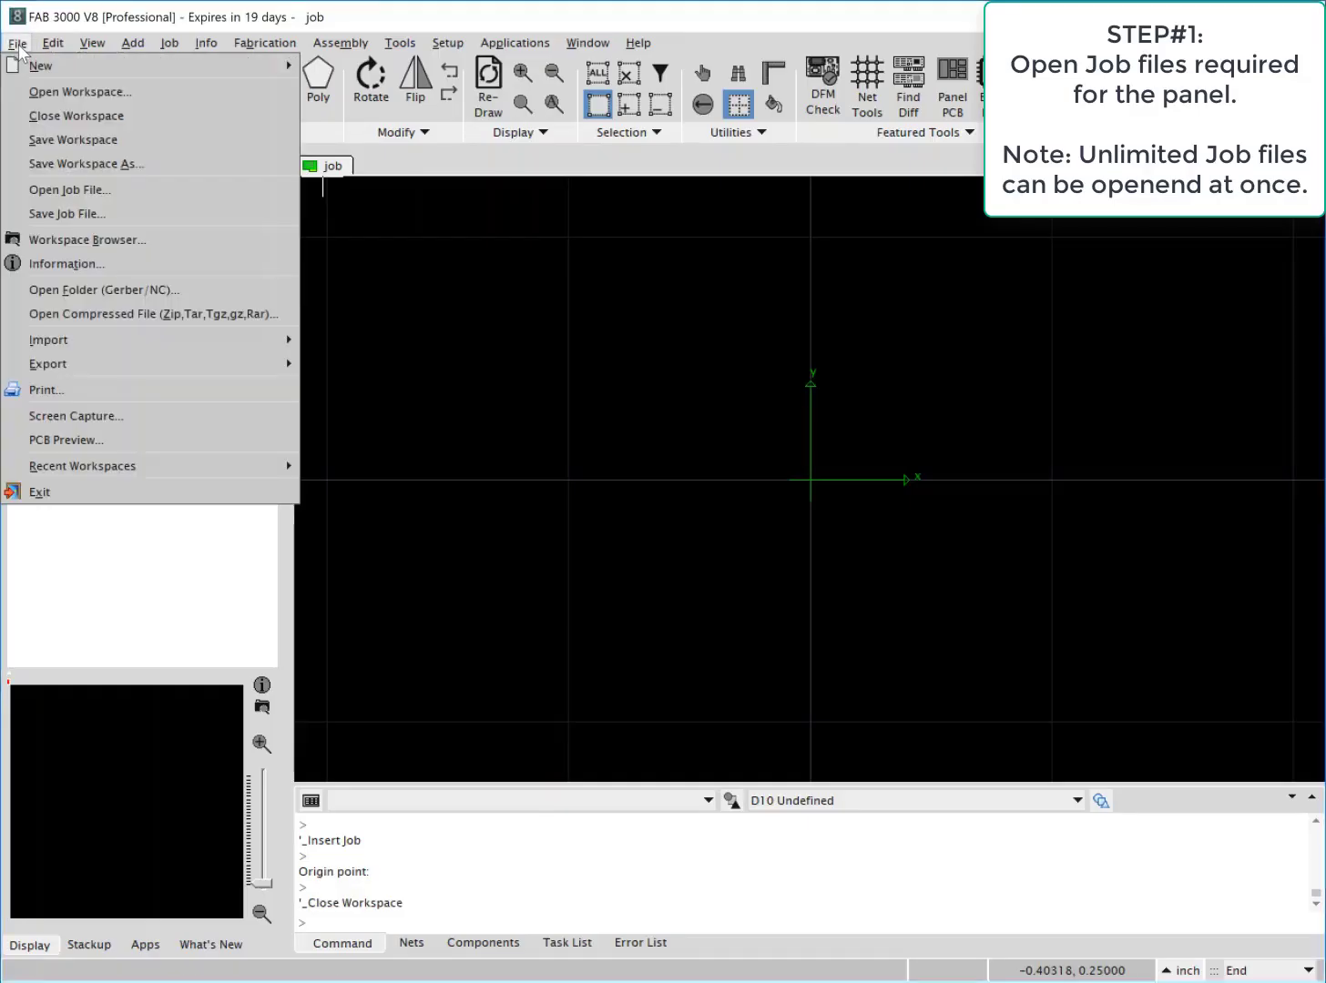
left_click(85, 188)
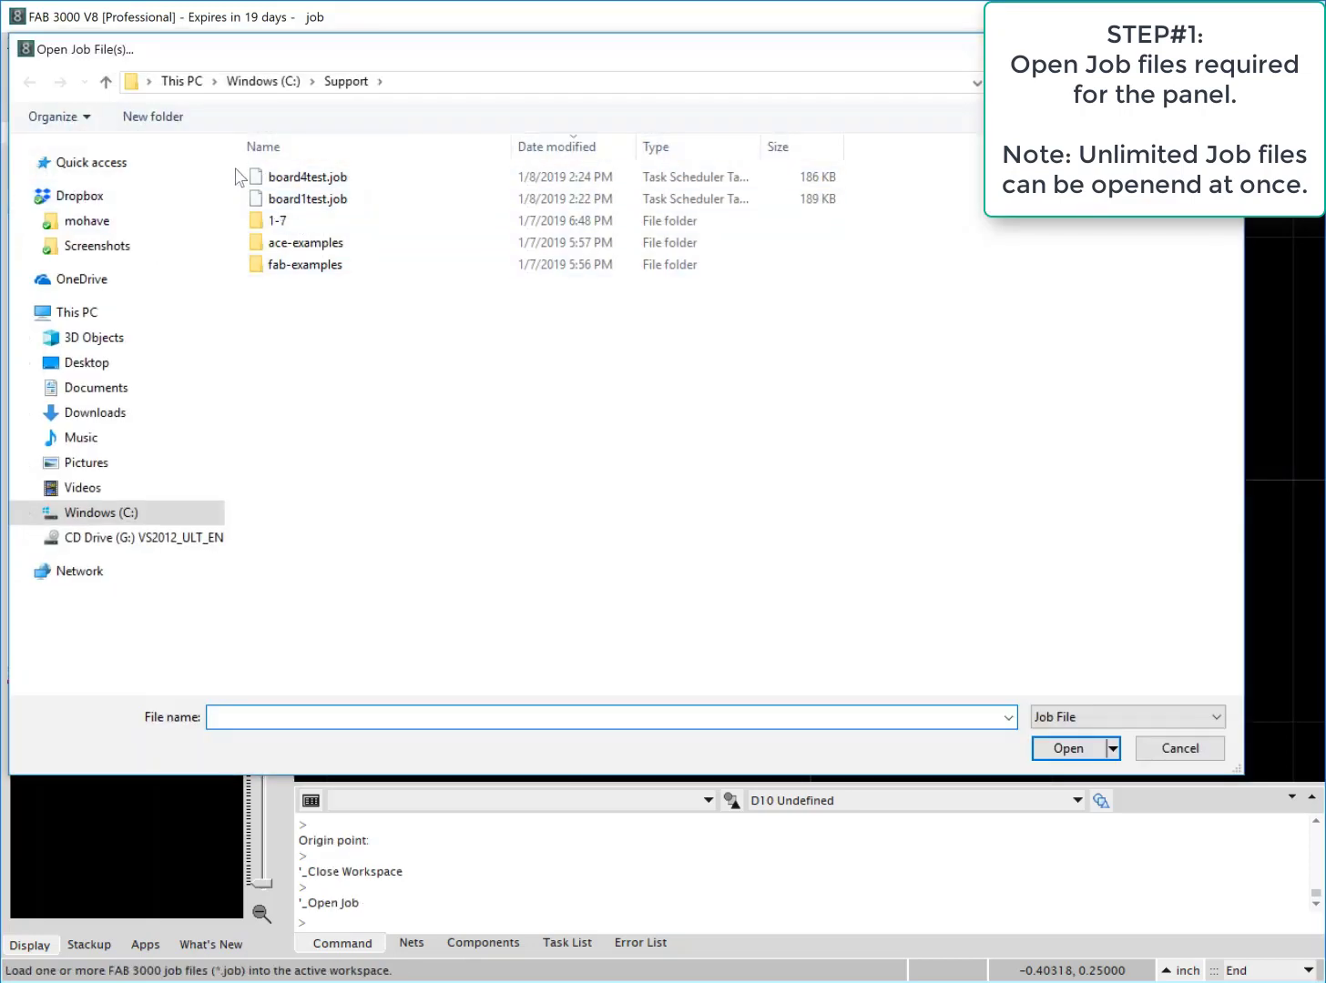
left_click_drag(237, 169, 323, 219)
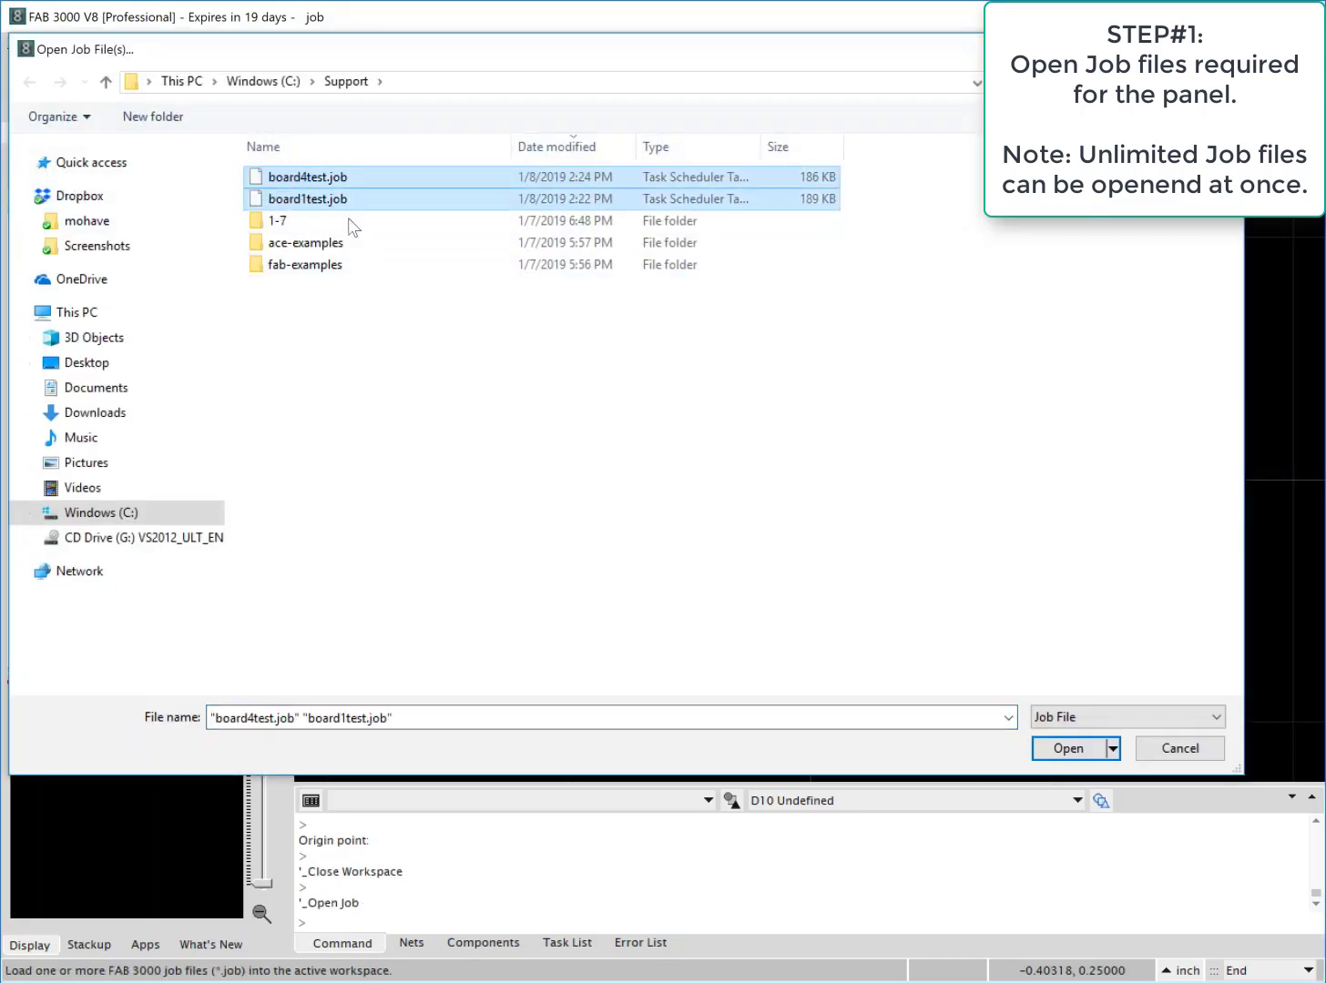
left_click(1068, 757)
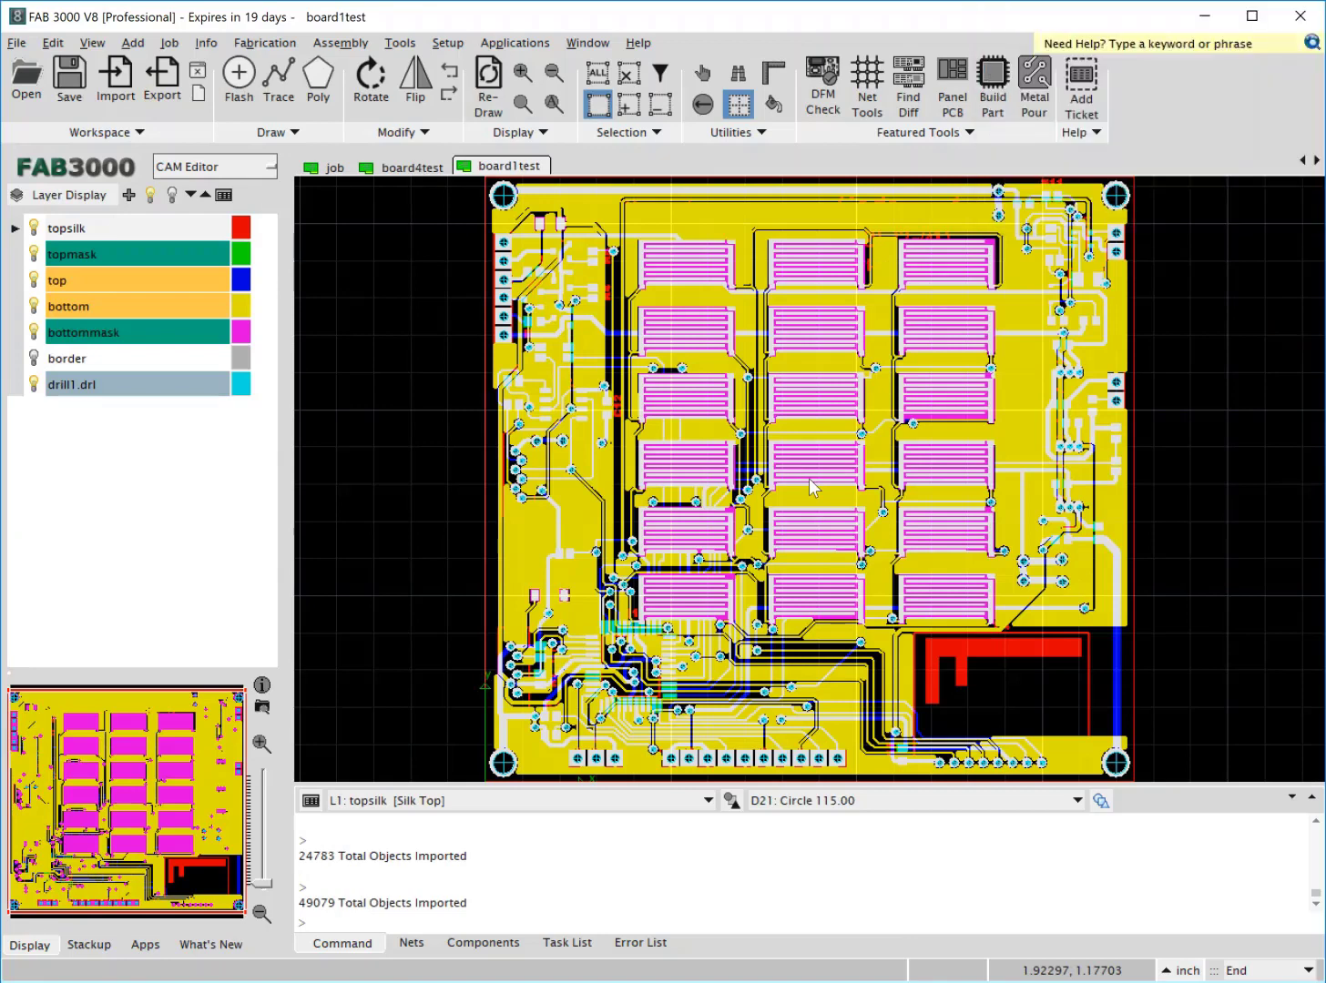
Create a new panel from the Panel 18x24 (VRail) configuration and dismiss the tips window.
left_click(201, 88)
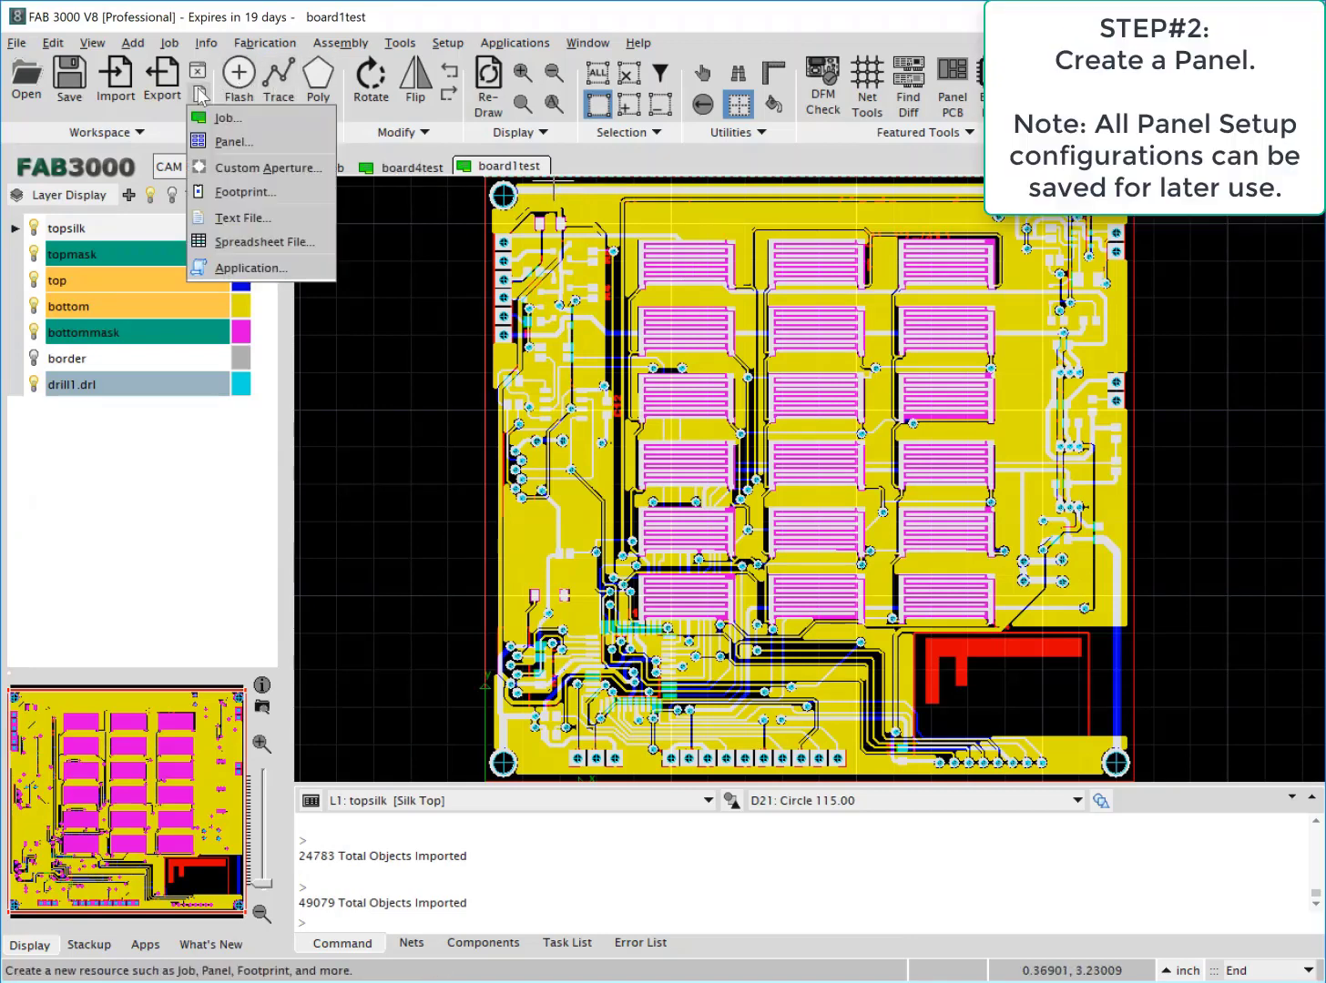
left_click(231, 141)
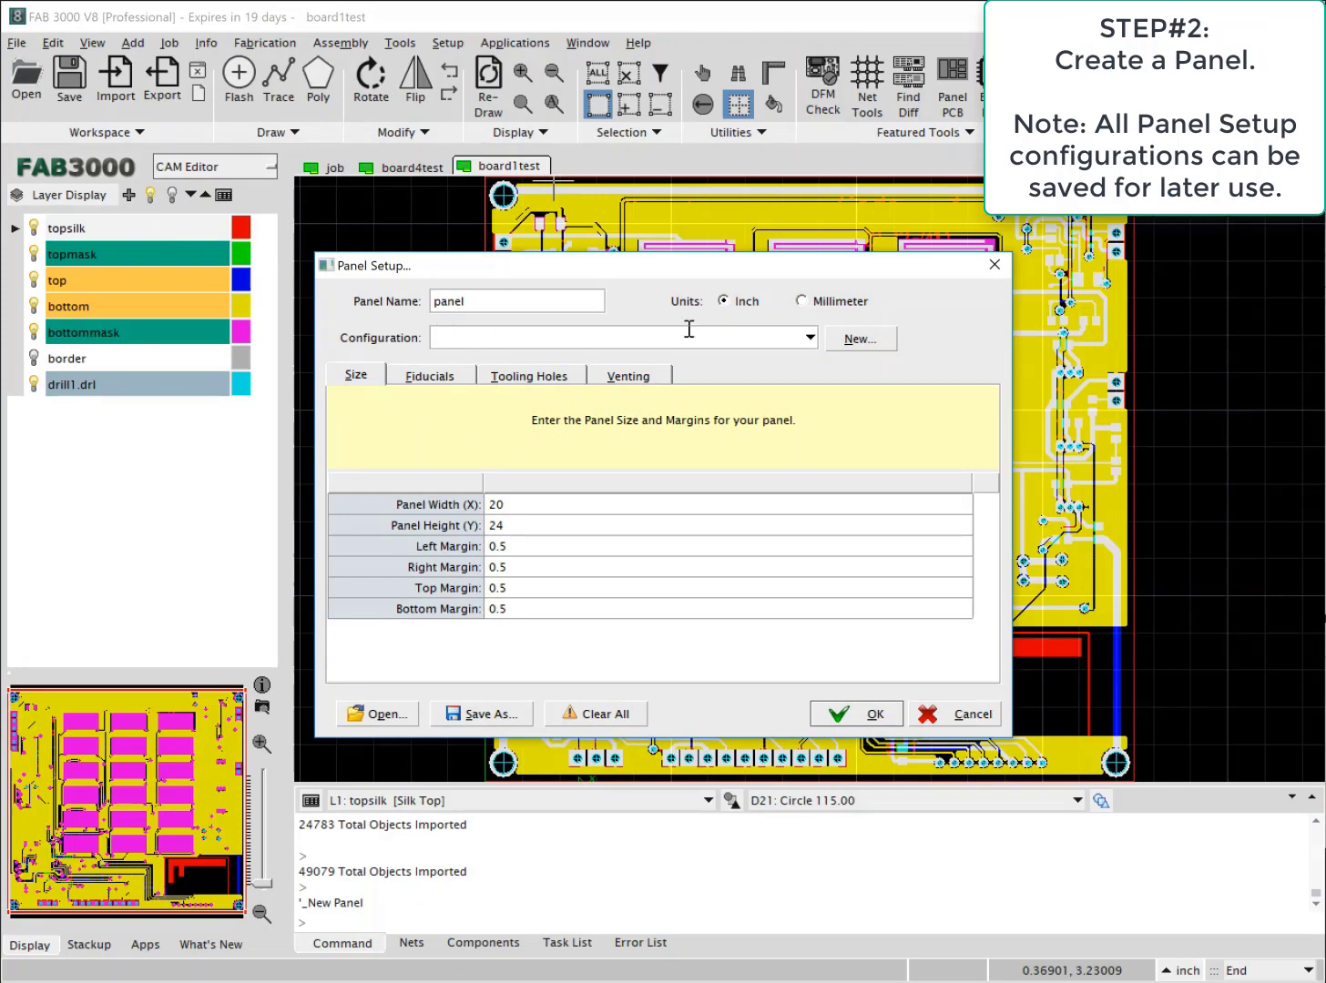
left_click(431, 377)
left_click(533, 378)
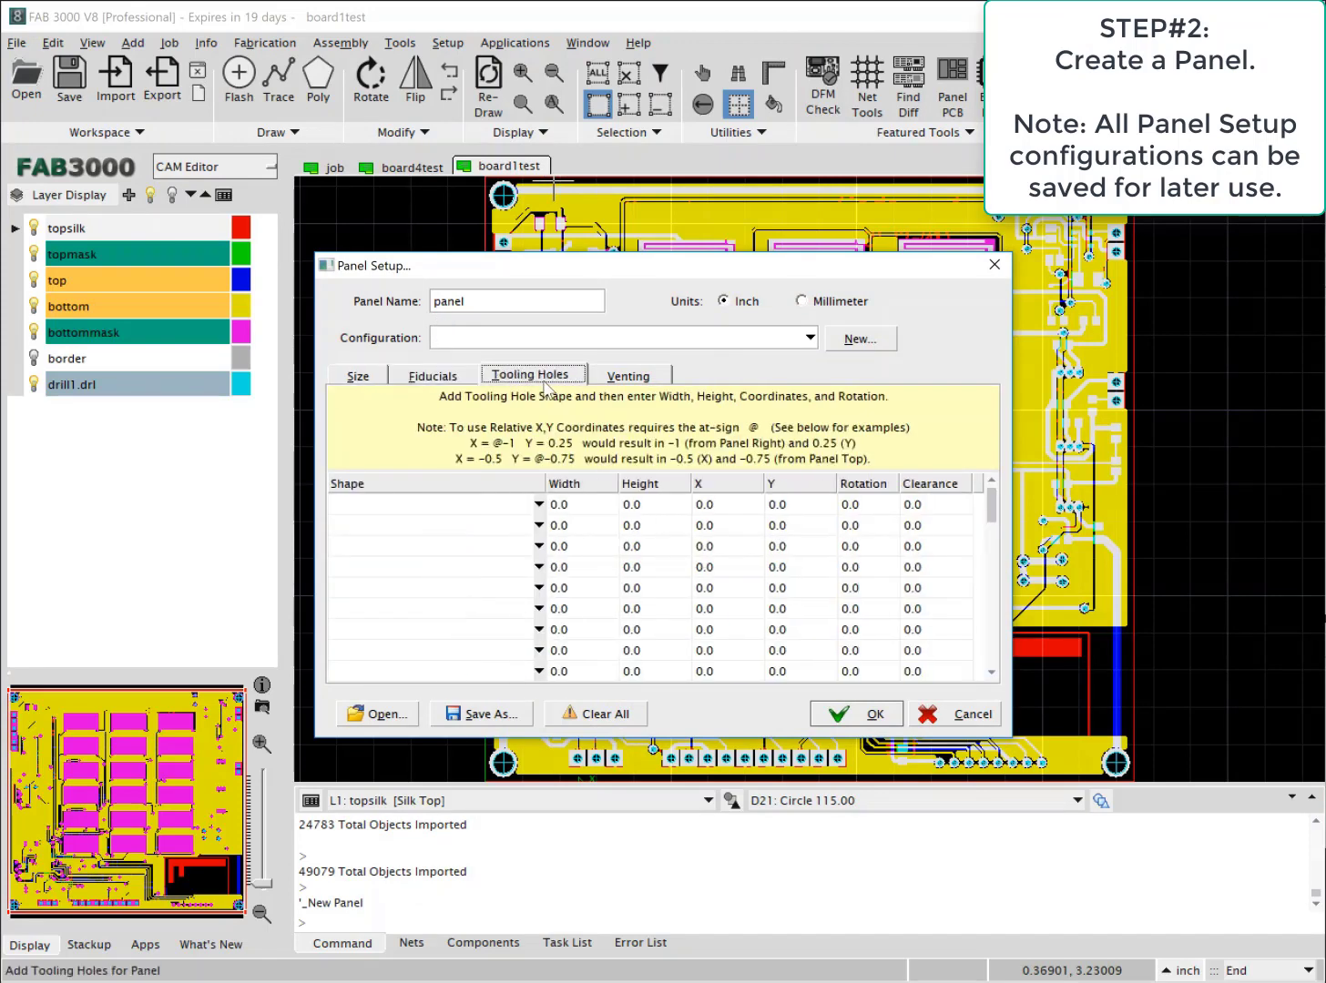
left_click(630, 375)
left_click(811, 338)
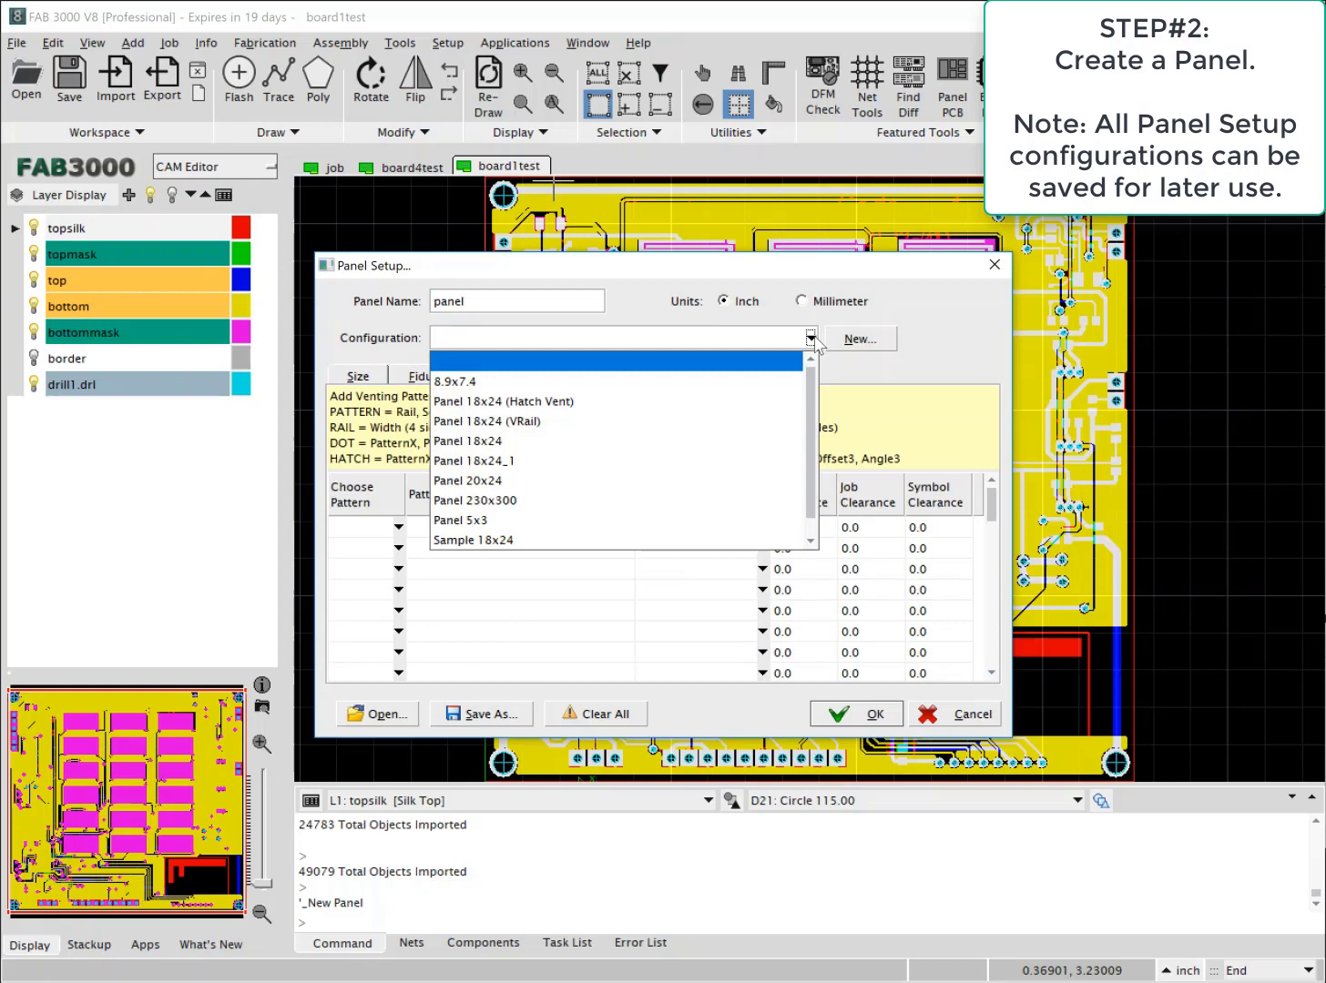
left_click(483, 422)
left_click(354, 377)
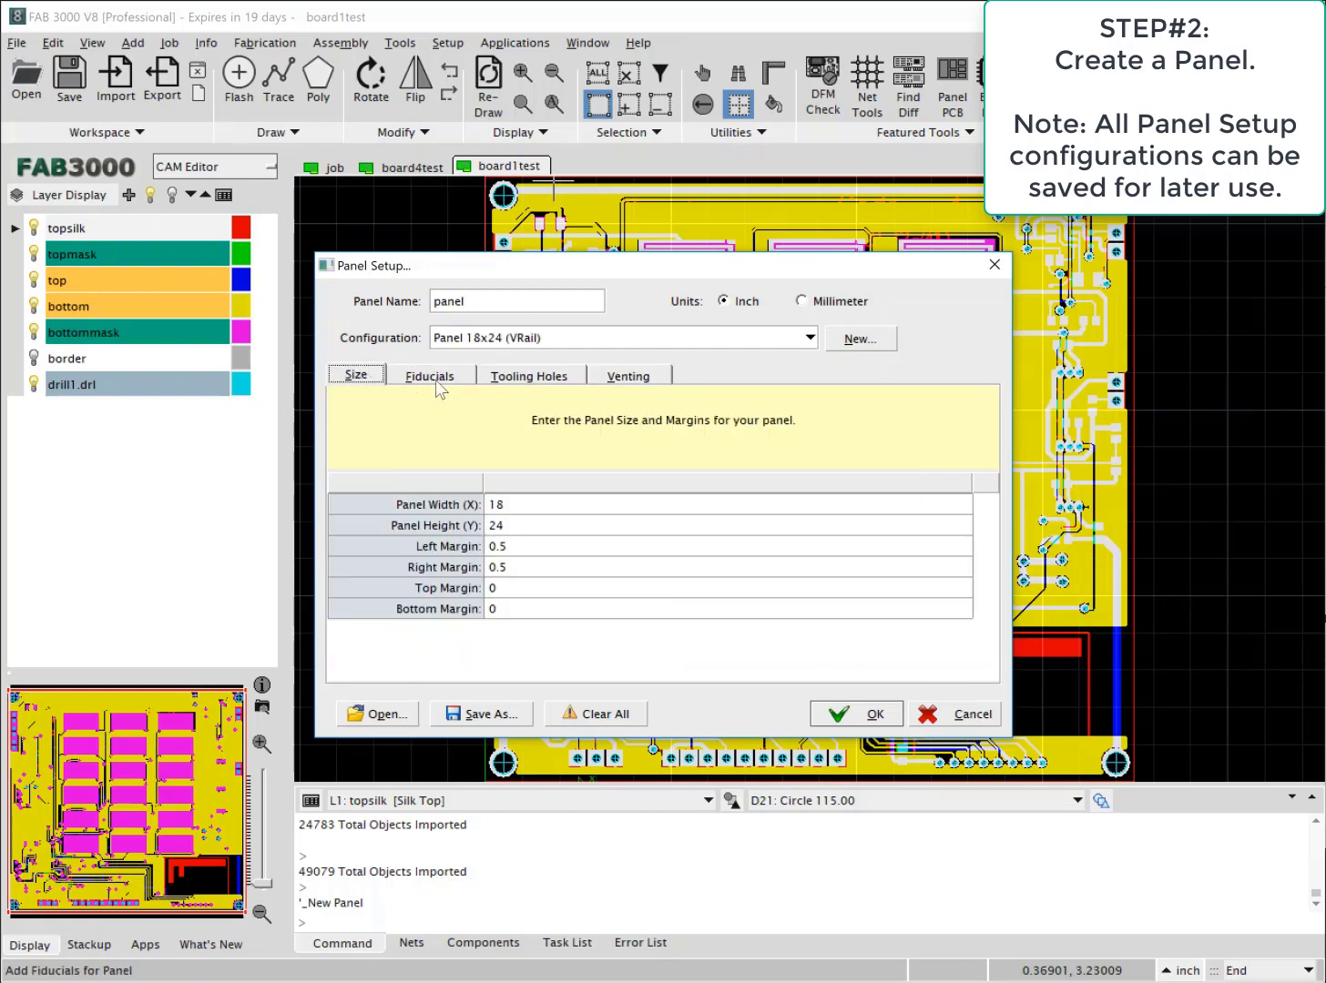
left_click(856, 714)
left_click(662, 563)
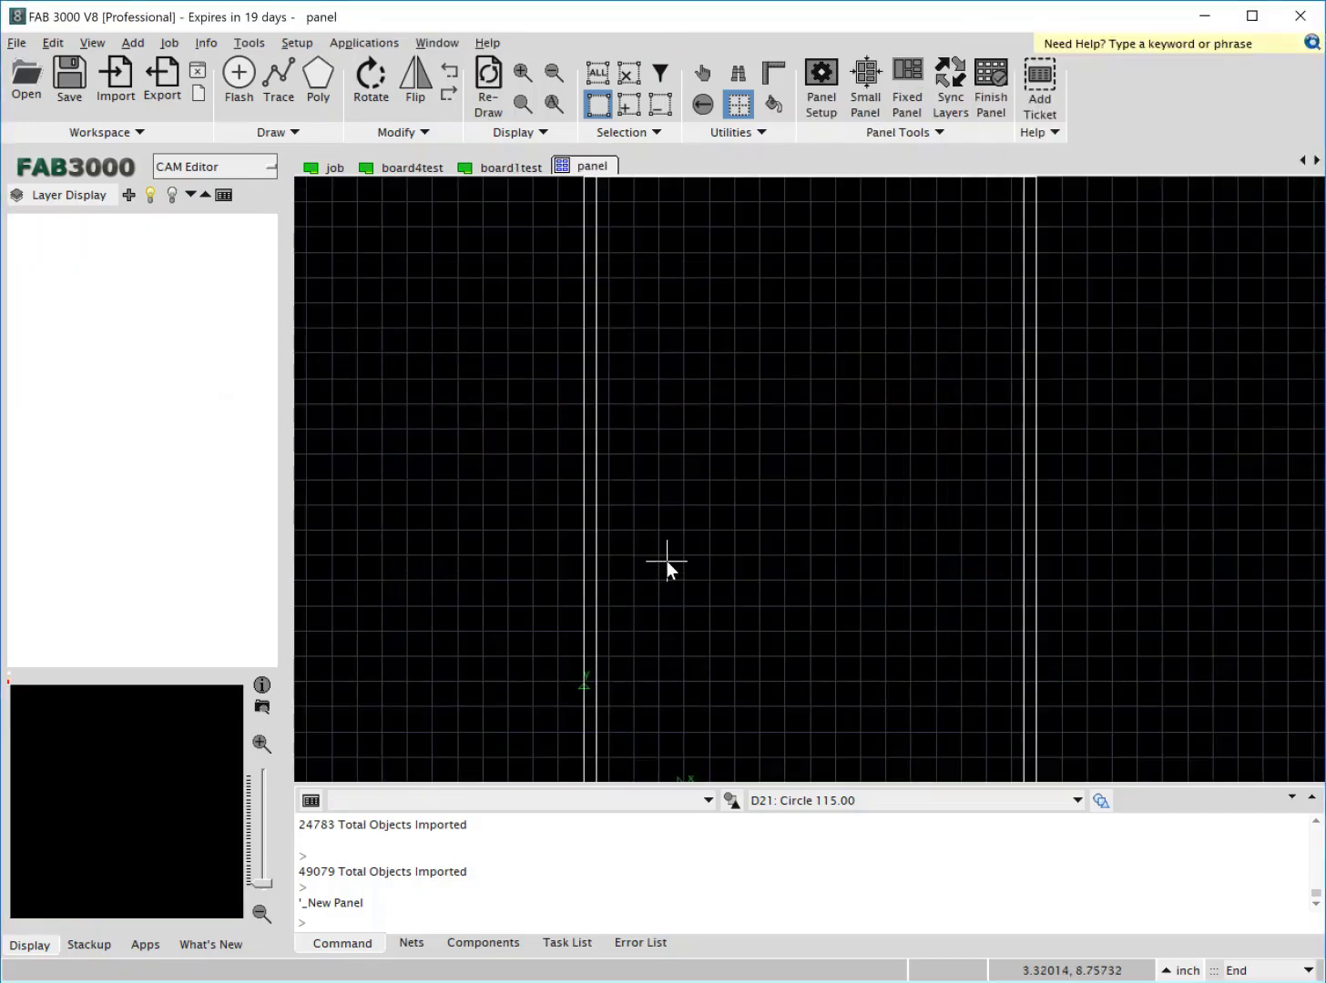
Set fixed-panel minimum counts of 4 for board1test and 5 for board4test, with board1test surplus 20.
left_click(899, 92)
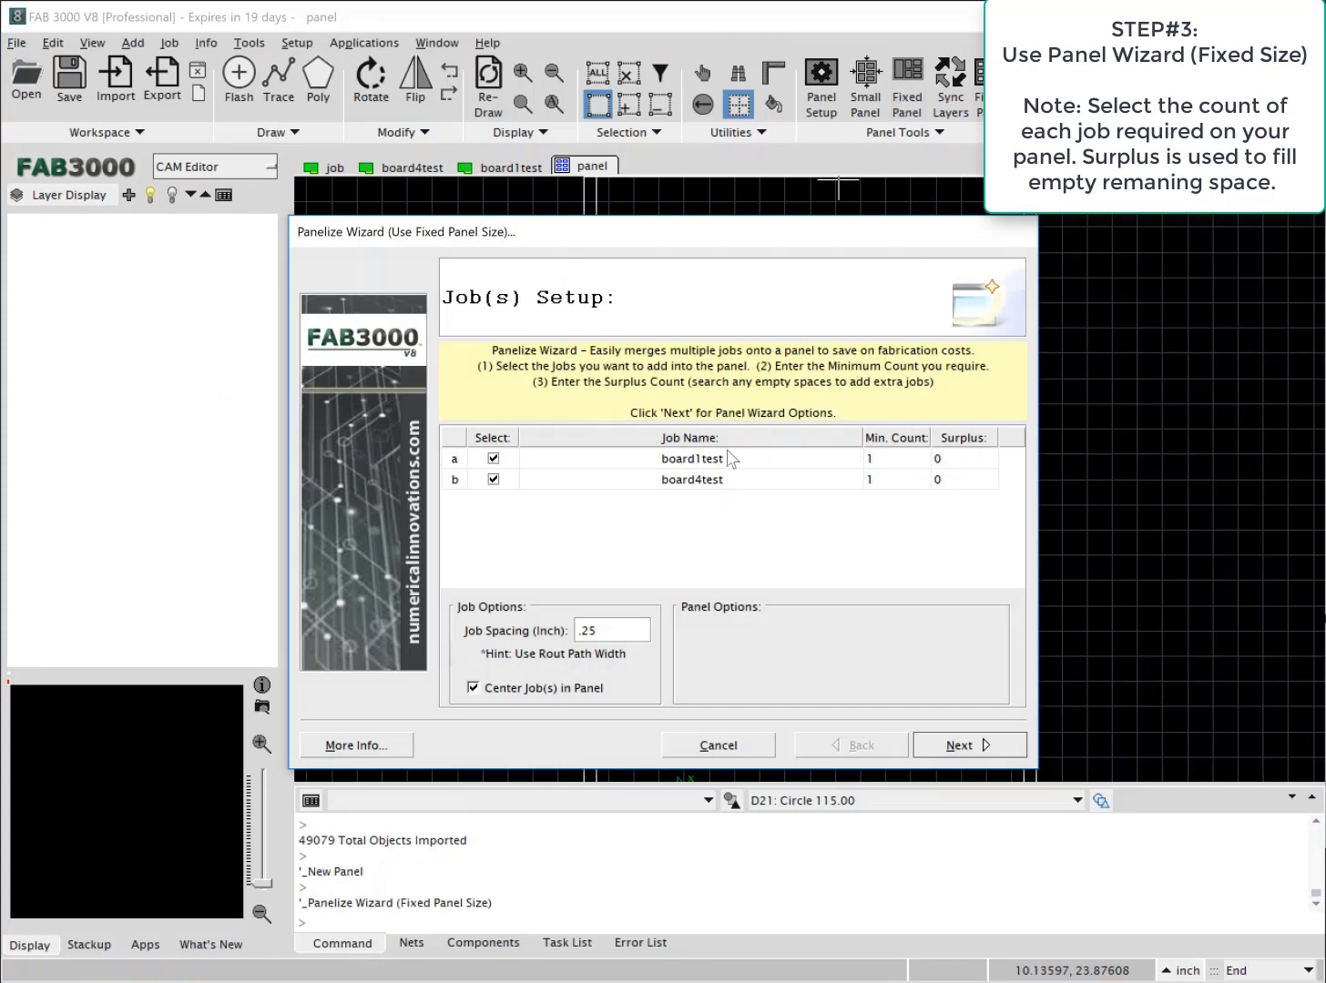
left_click(913, 458)
type("4")
left_click(913, 480)
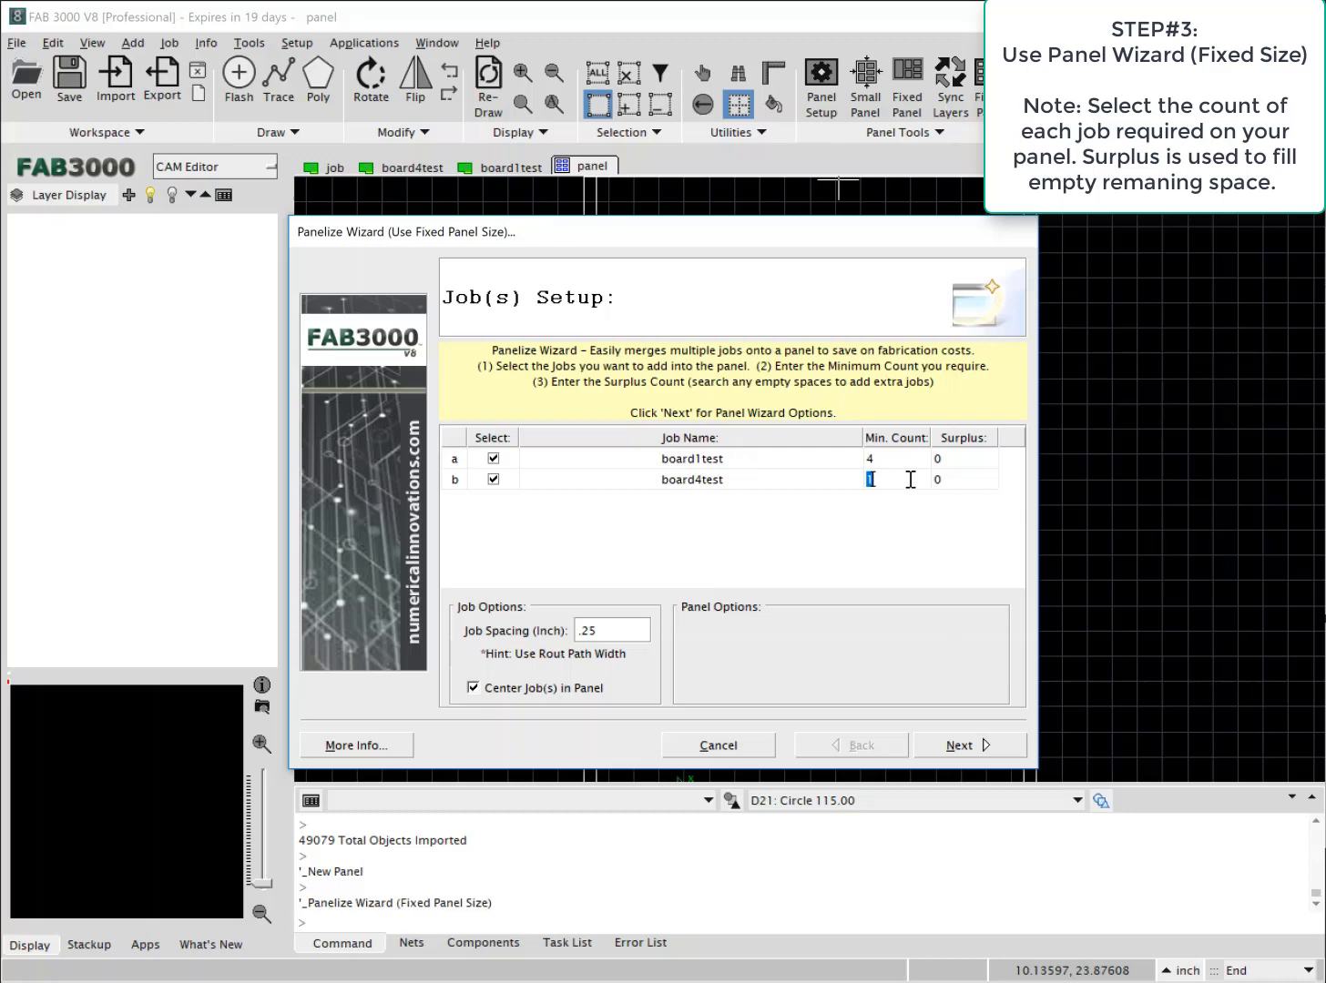
type("5")
left_click(965, 458)
type("20")
left_click(958, 473)
Build the 94.4% efficiency layout of 36 boards at .1-inch spacing.
left_click(950, 746)
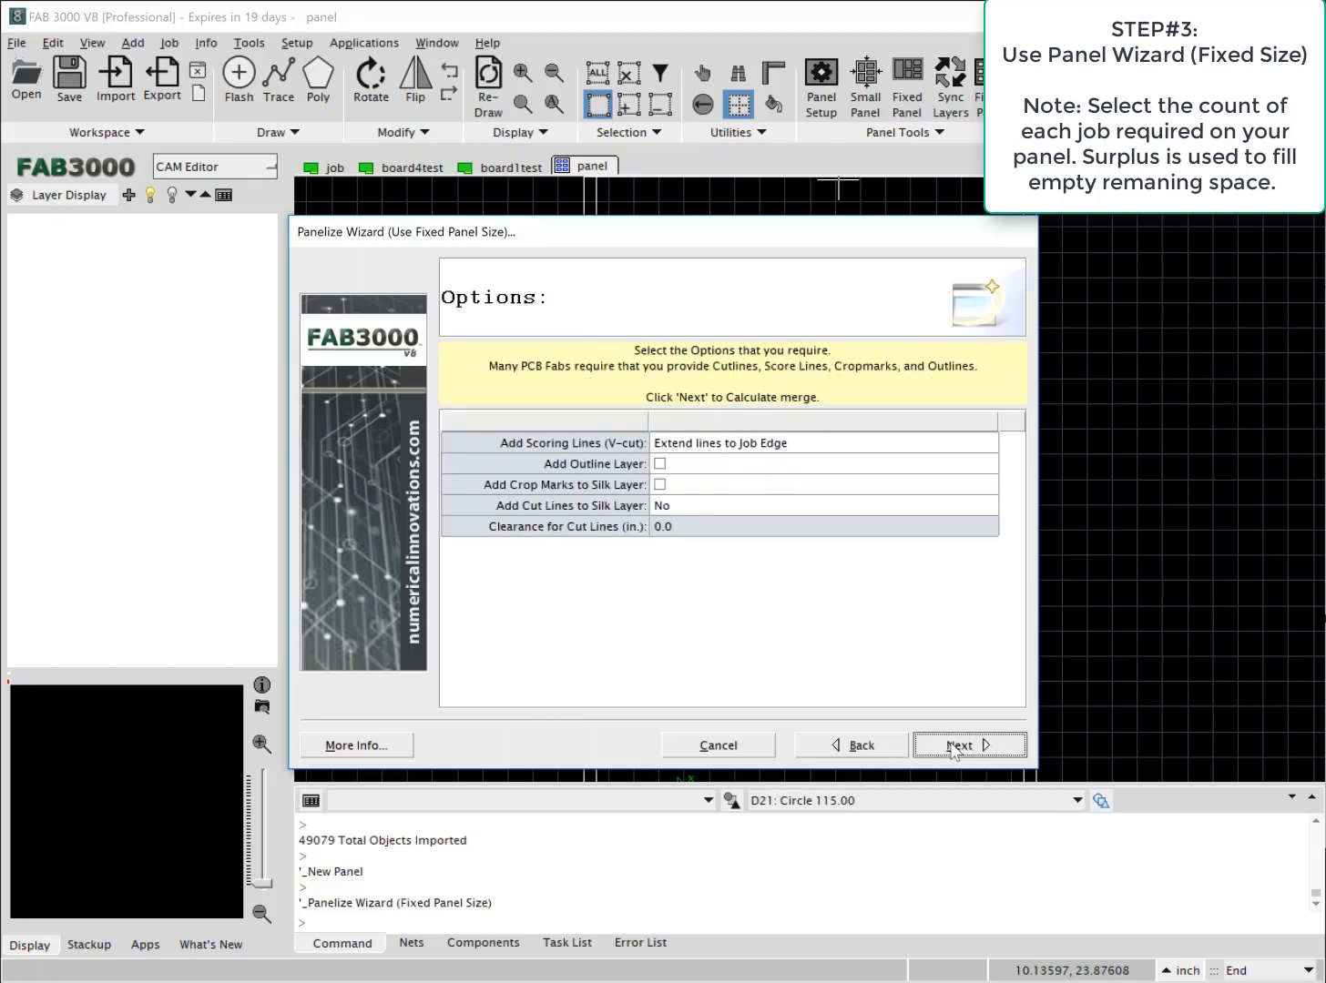
left_click(952, 746)
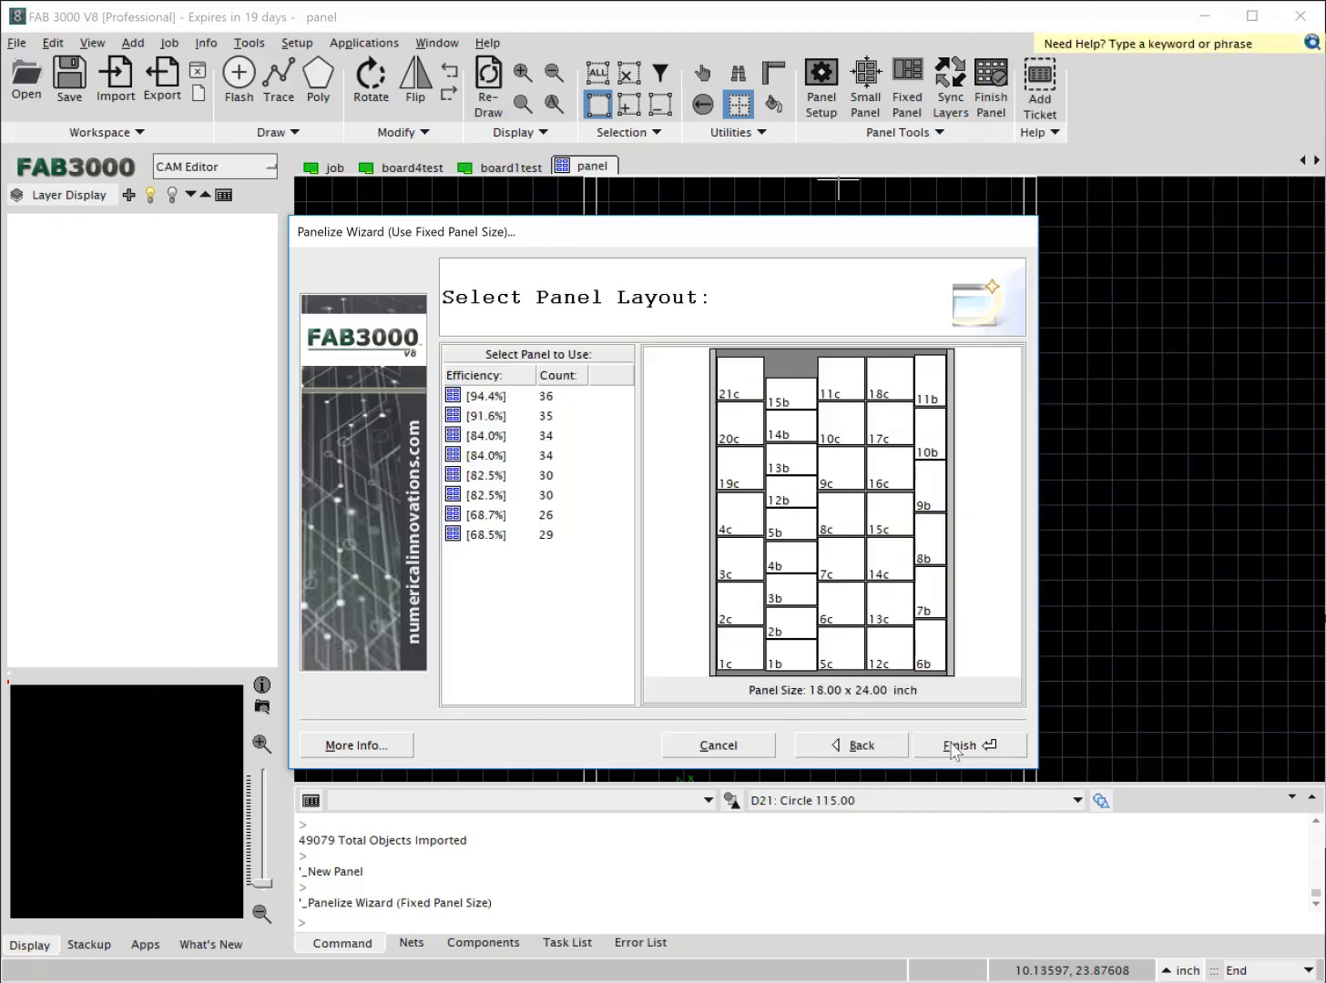
left_click(952, 747)
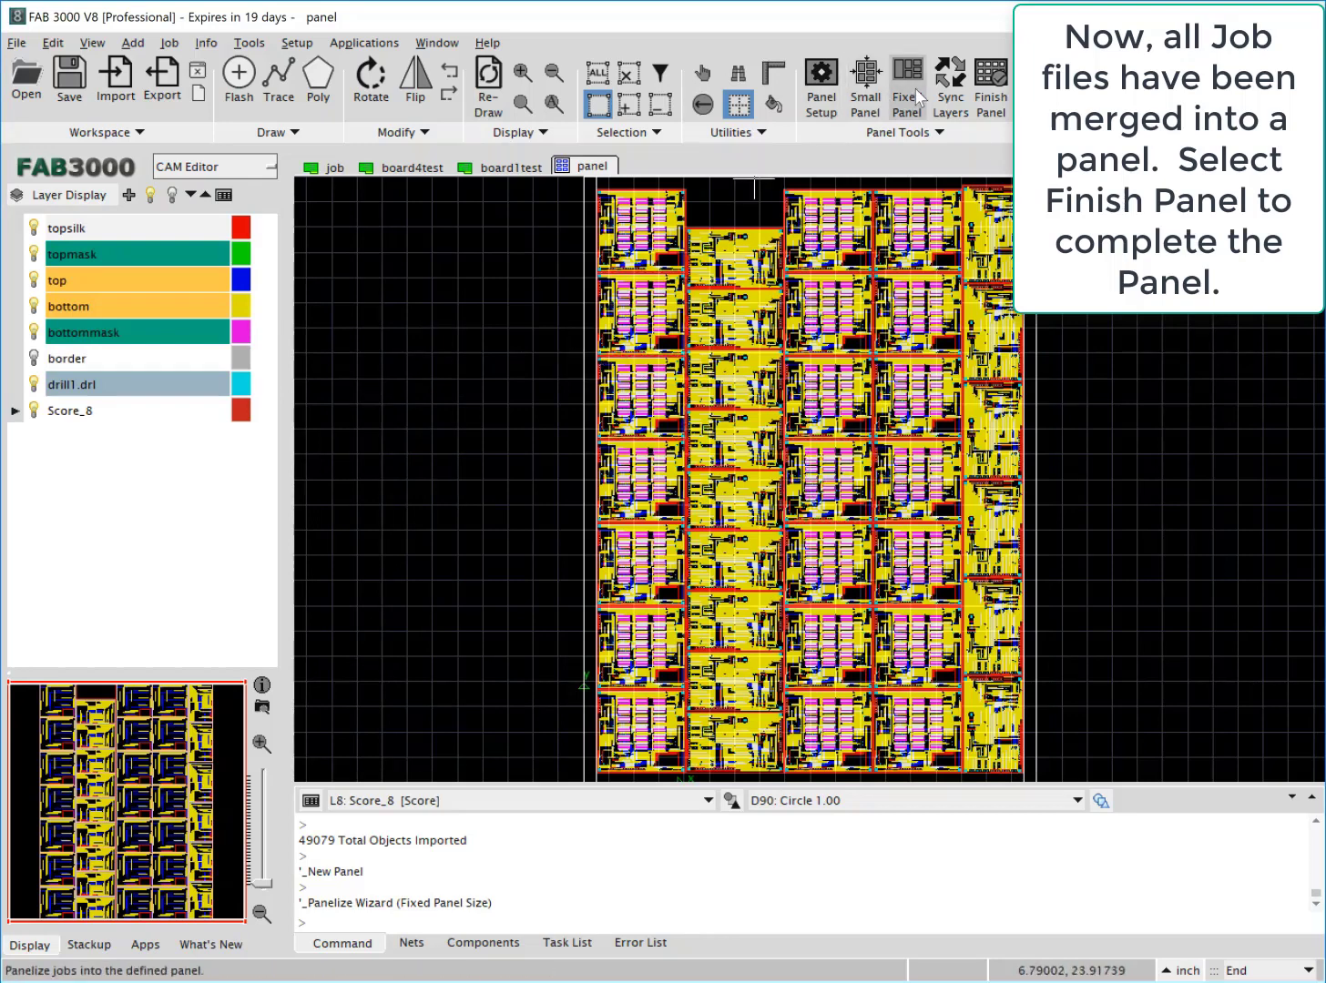
Synchronize layer types for the panel job and board4test, then finish the panel with rails.
left_click(981, 84)
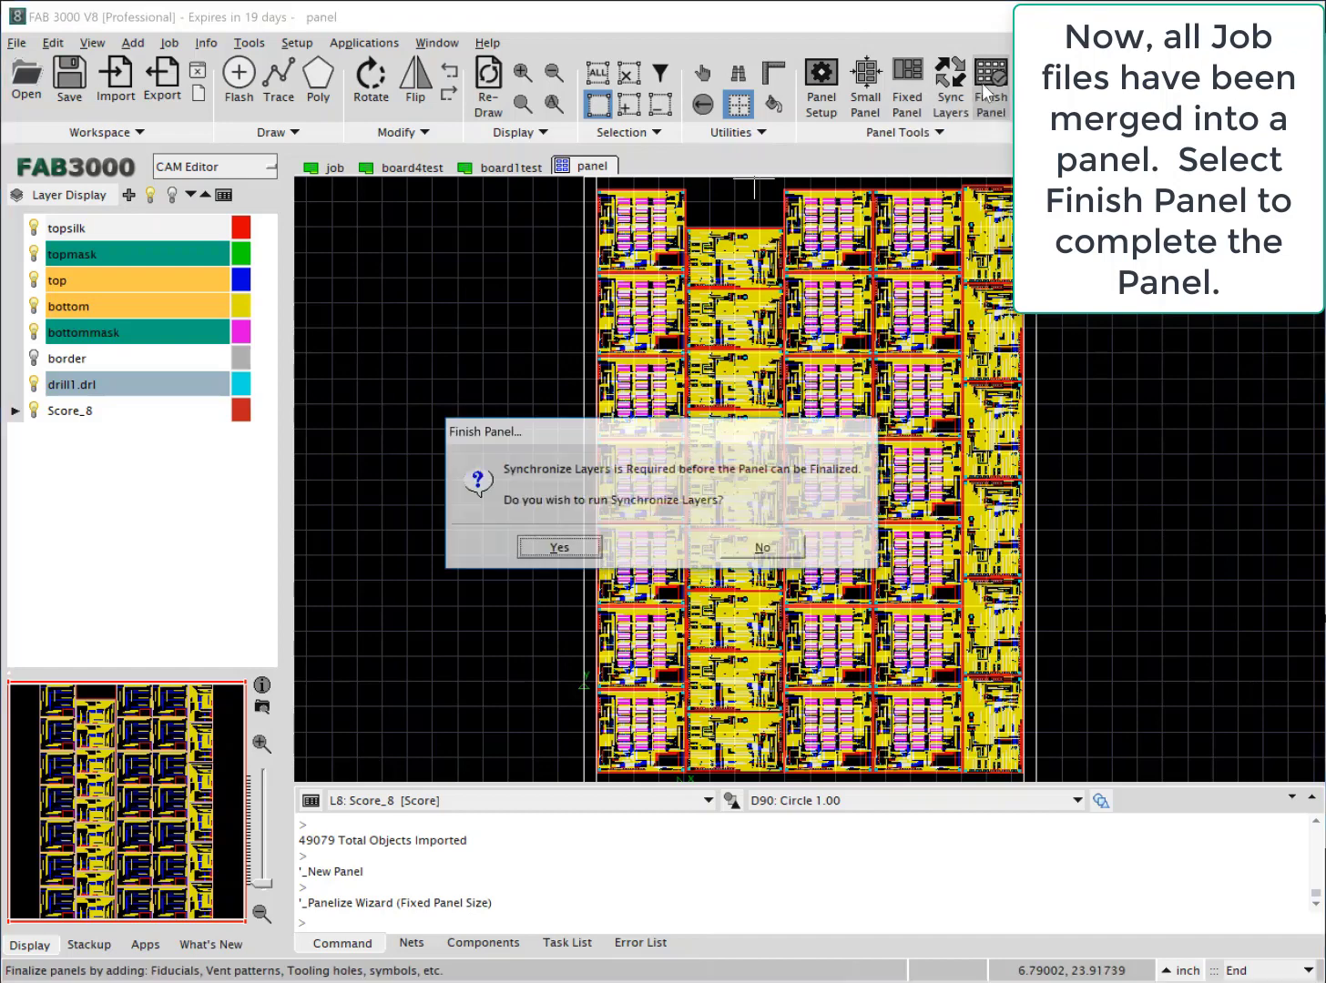
left_click(569, 543)
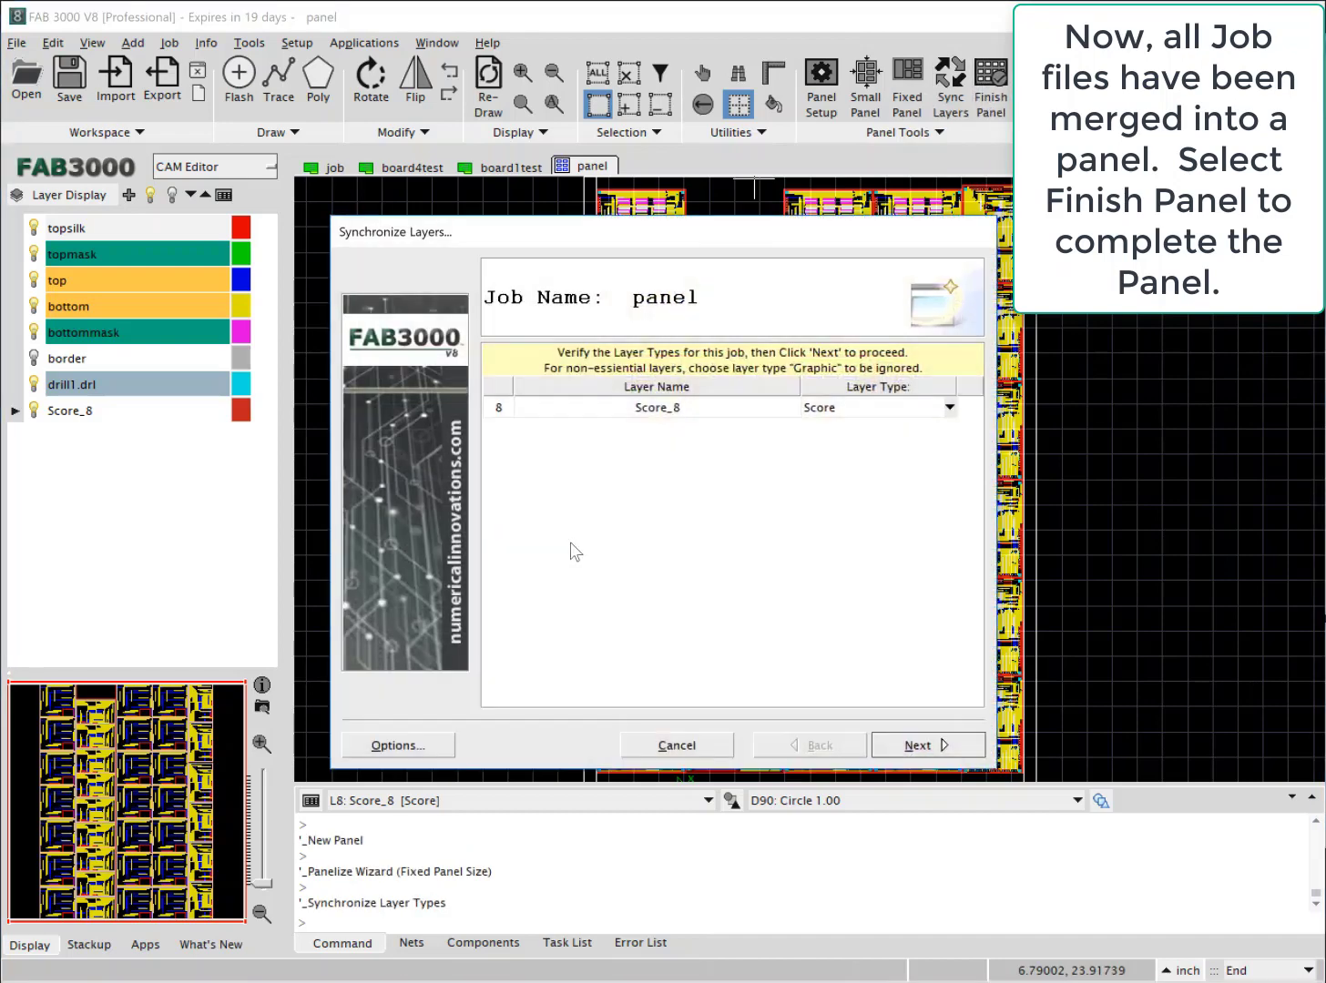
left_click(926, 742)
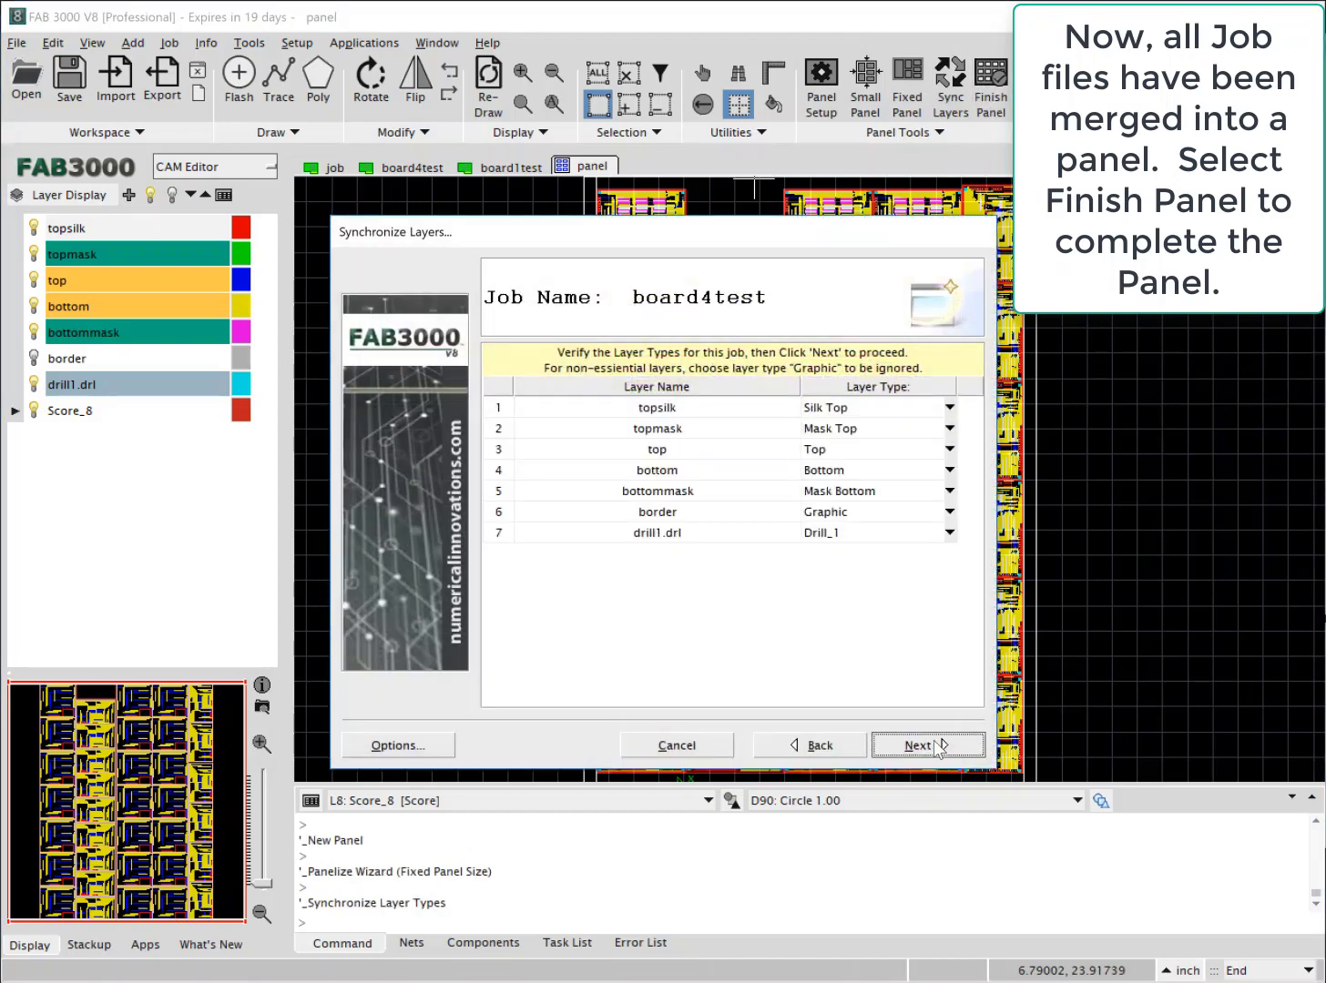
left_click(938, 746)
left_click(939, 745)
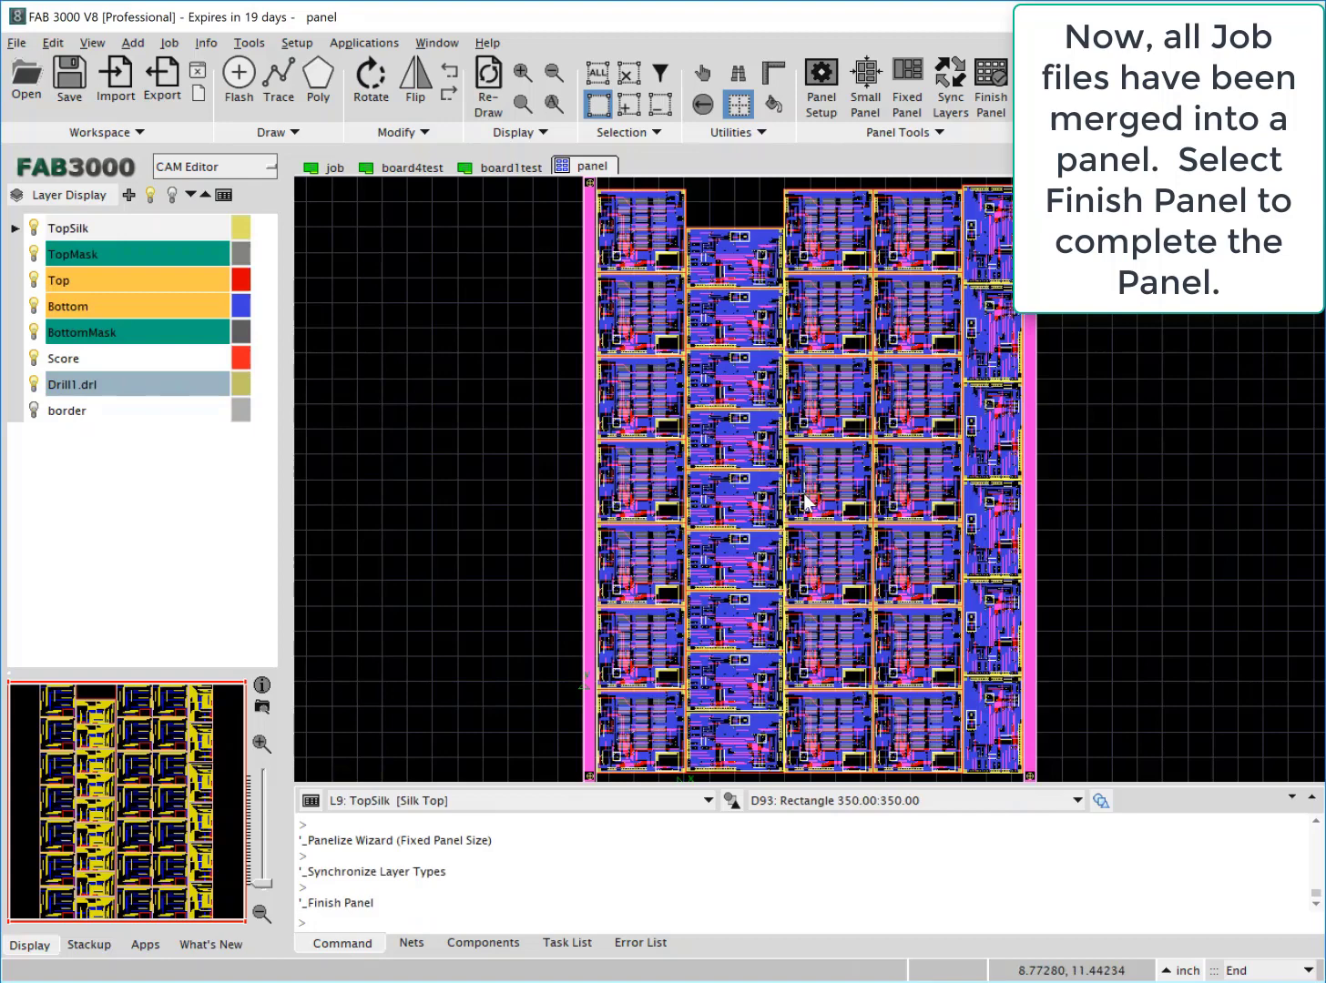
Zoom over the finished panel and display only the TopMask layer.
scroll(544, 447, "down", 2)
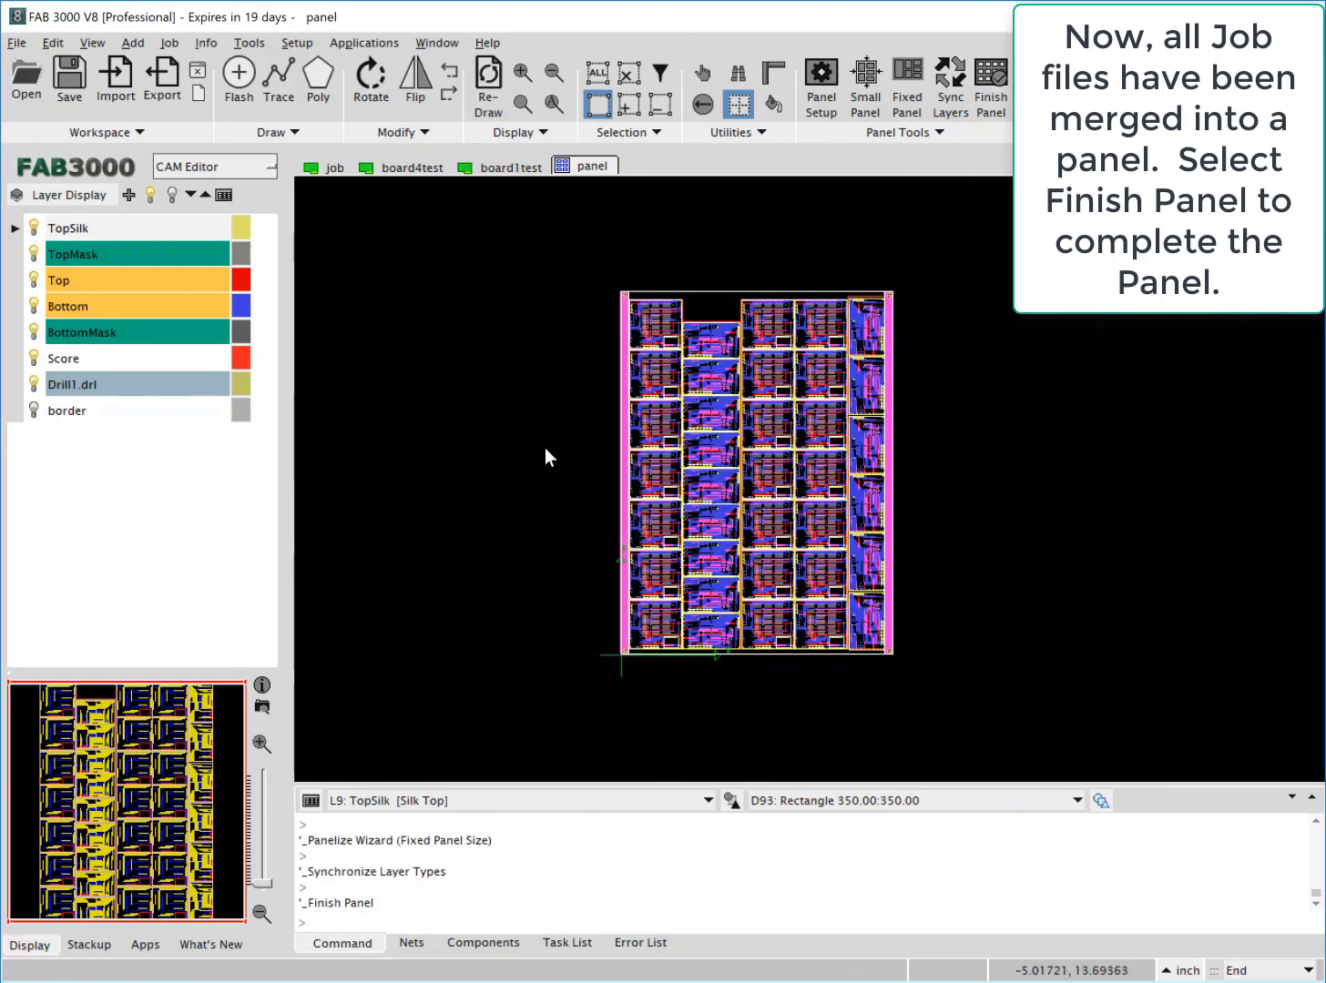
scroll(765, 455, "up", 3)
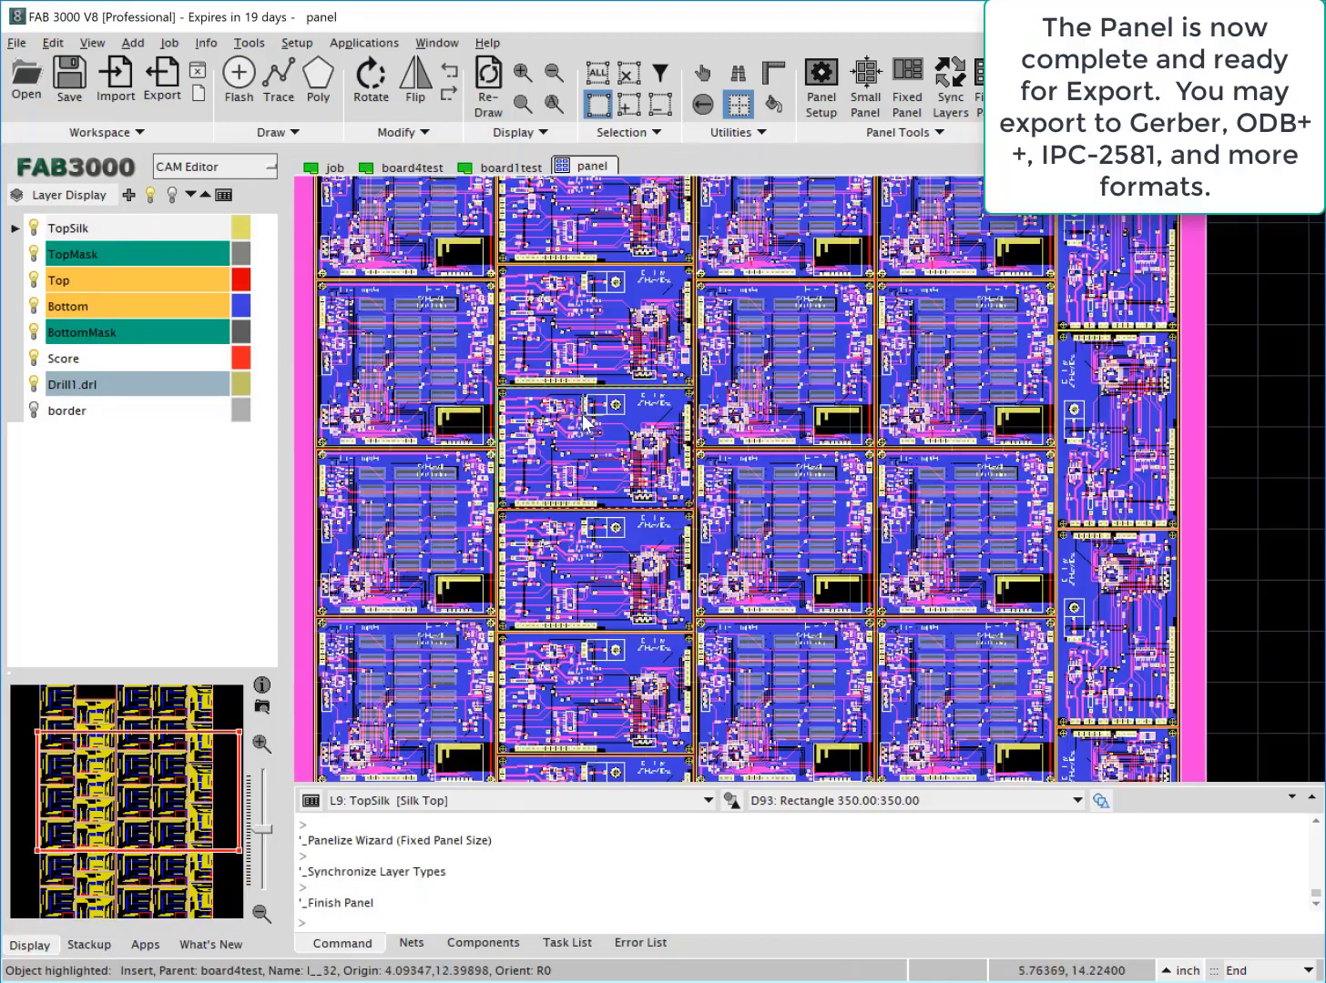
left_click(107, 249)
double_click(107, 250)
Display only the Top layer and zoom around the boards.
scroll(584, 428, "up", 3)
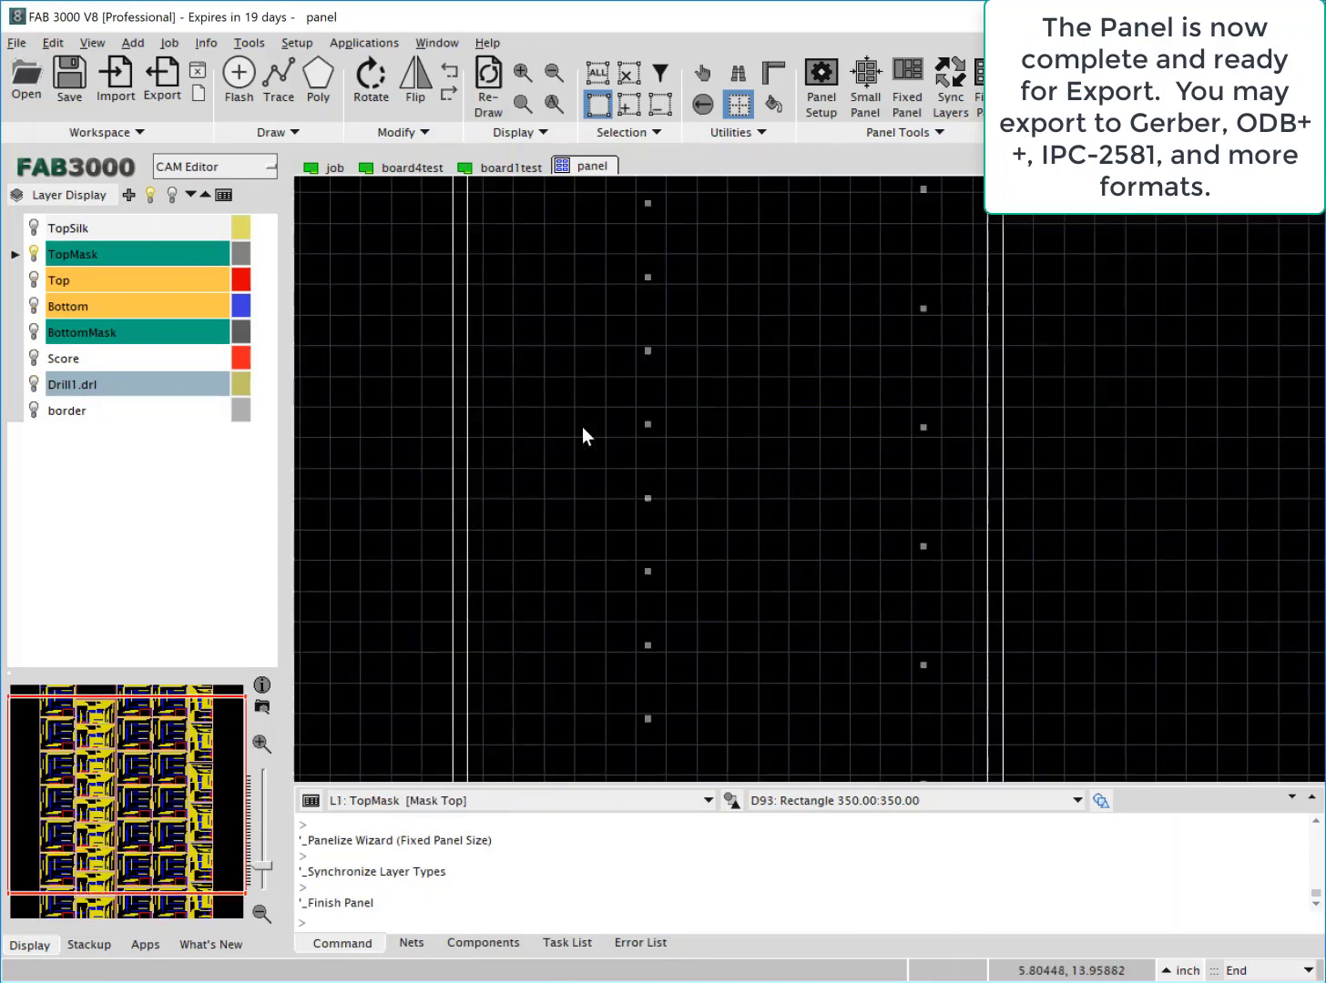
double_click(85, 281)
scroll(499, 432, "down", 3)
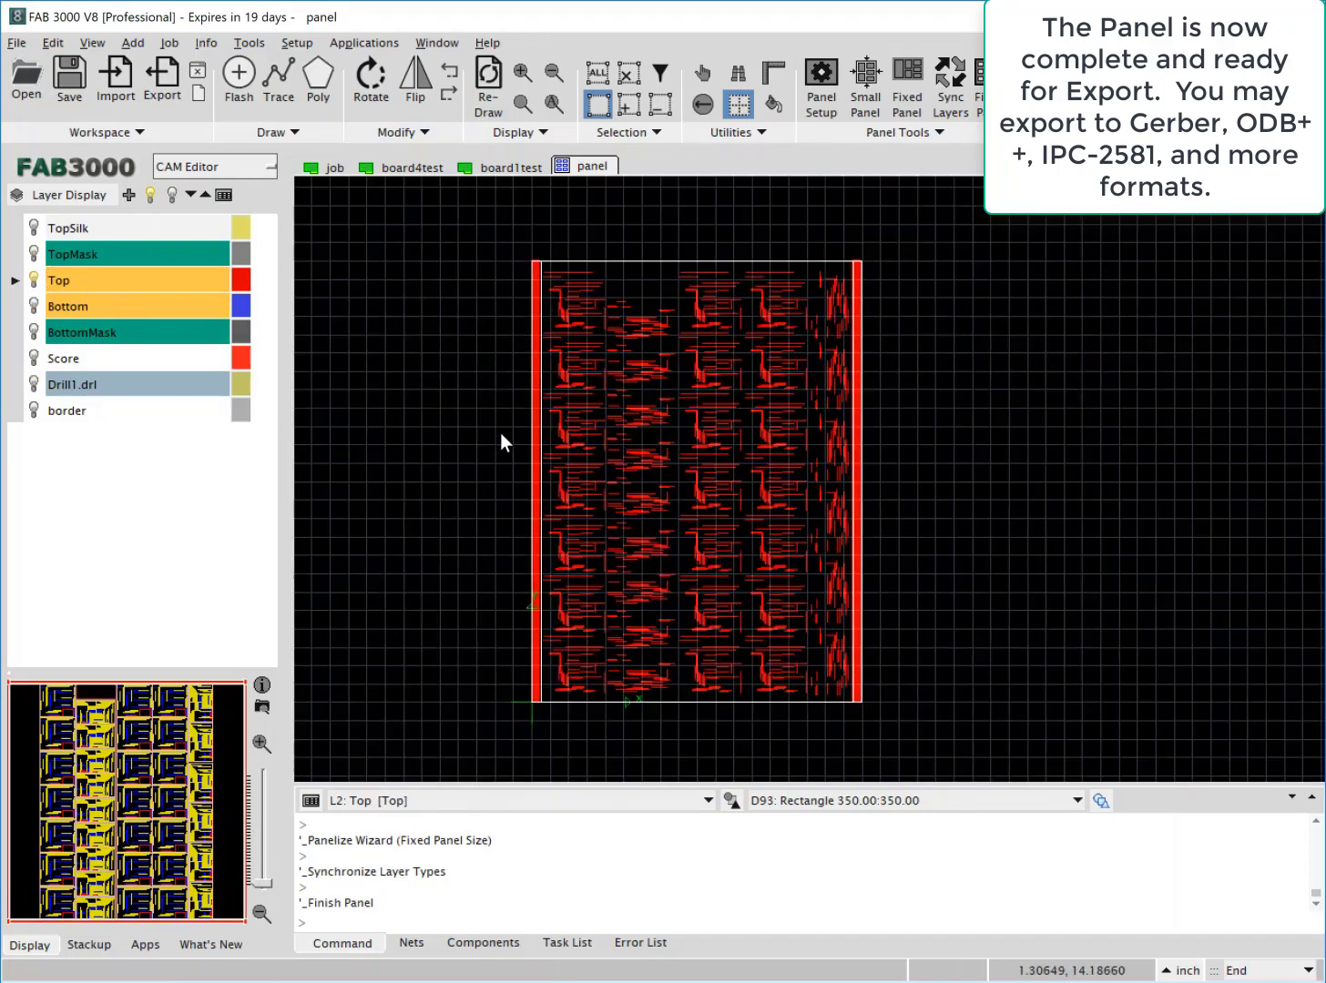
scroll(810, 291, "up", 2)
scroll(810, 291, "up", 3)
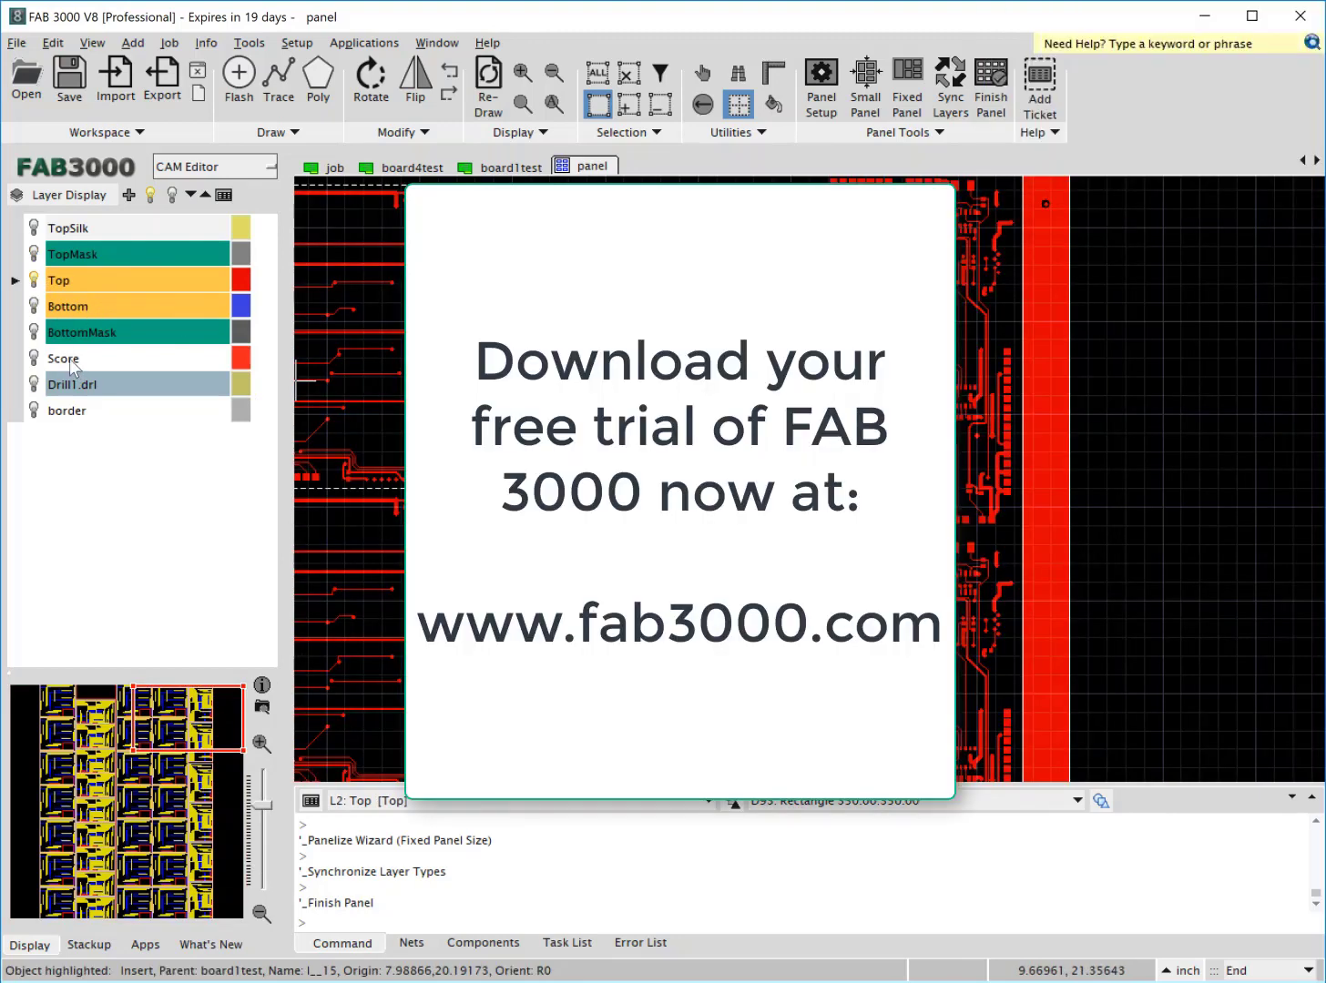
With Bottom as the active layer, turn all panel layers back on and zoom over the boards.
left_click(71, 306)
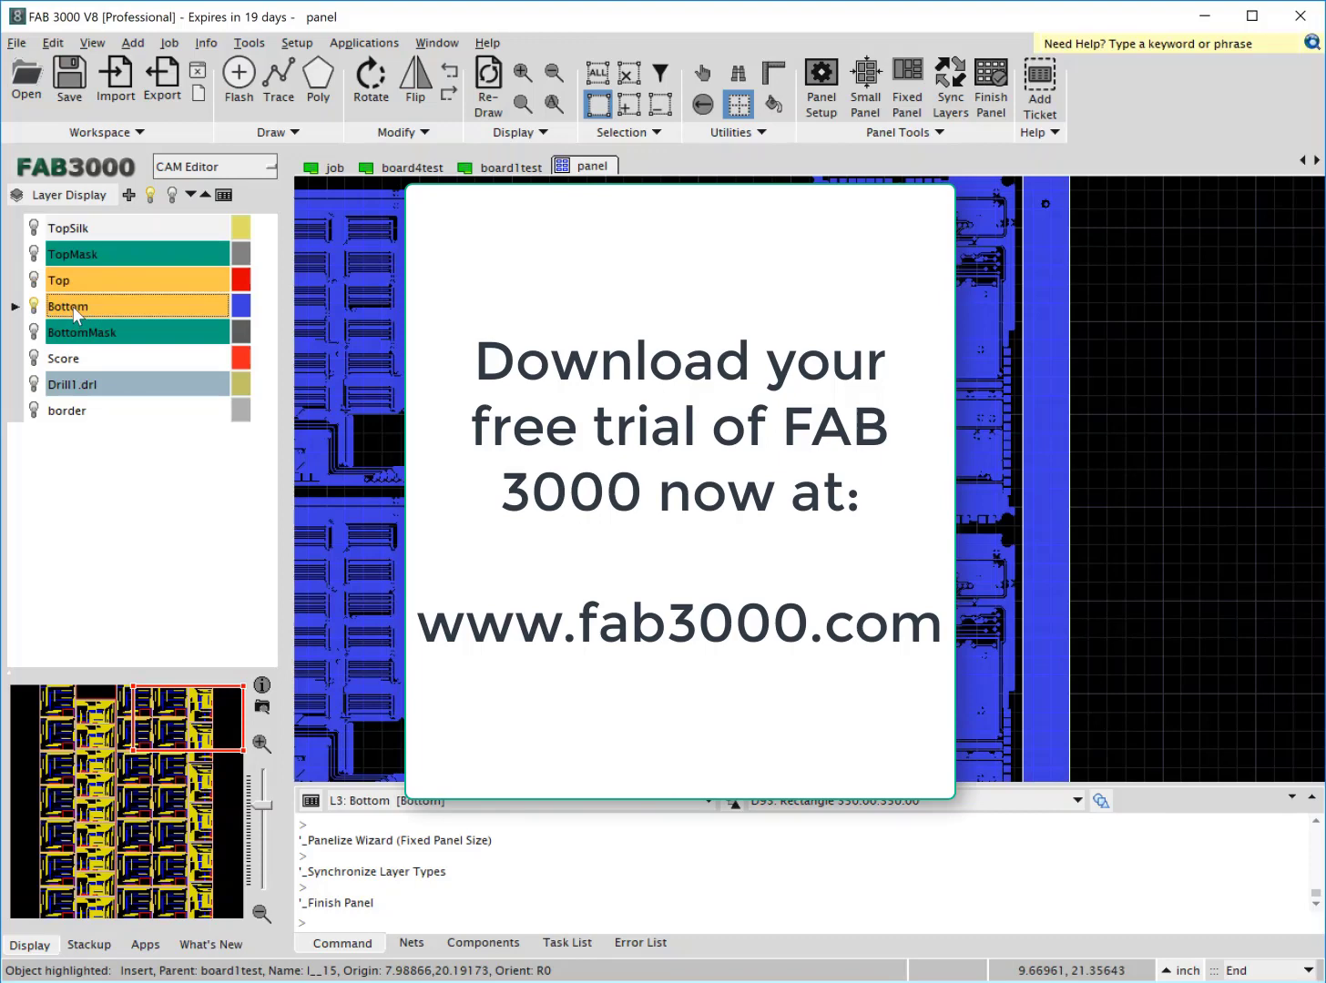
left_click(149, 196)
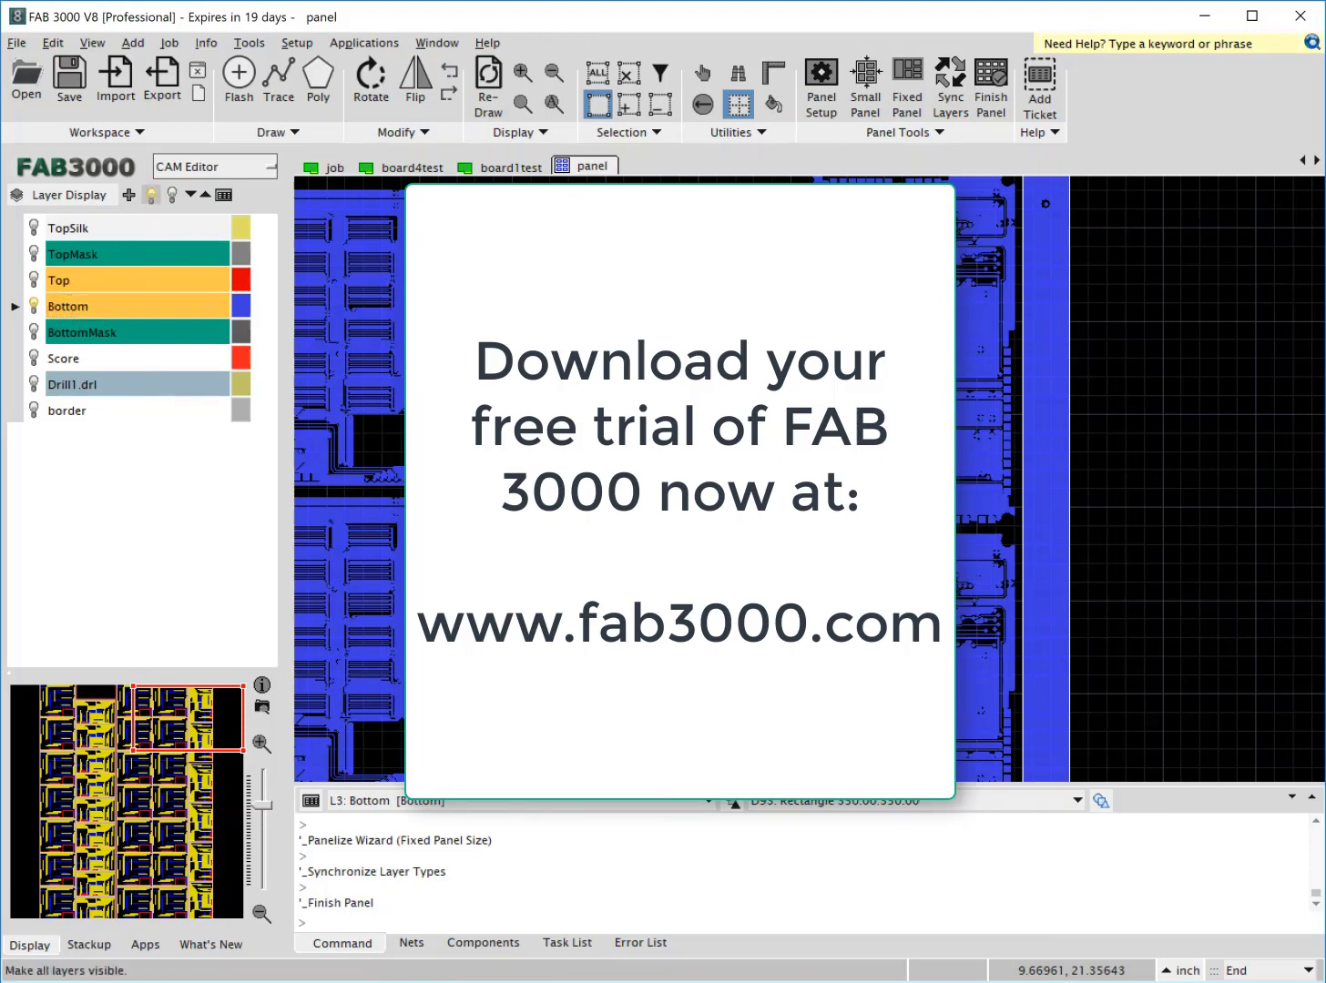
scroll(1002, 429, "down", 1)
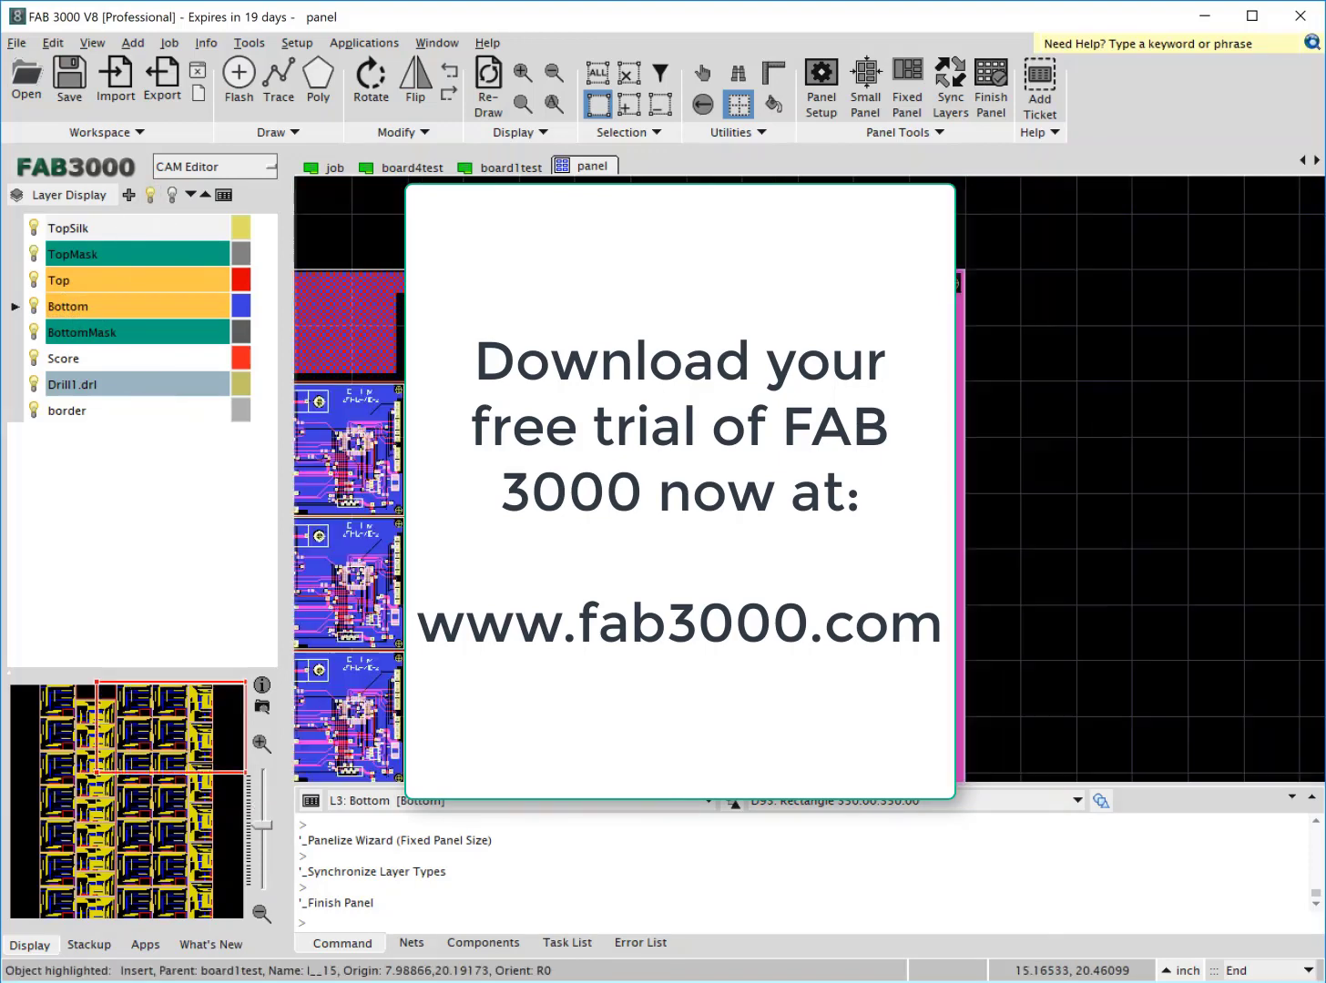
scroll(1011, 424, "up", 3)
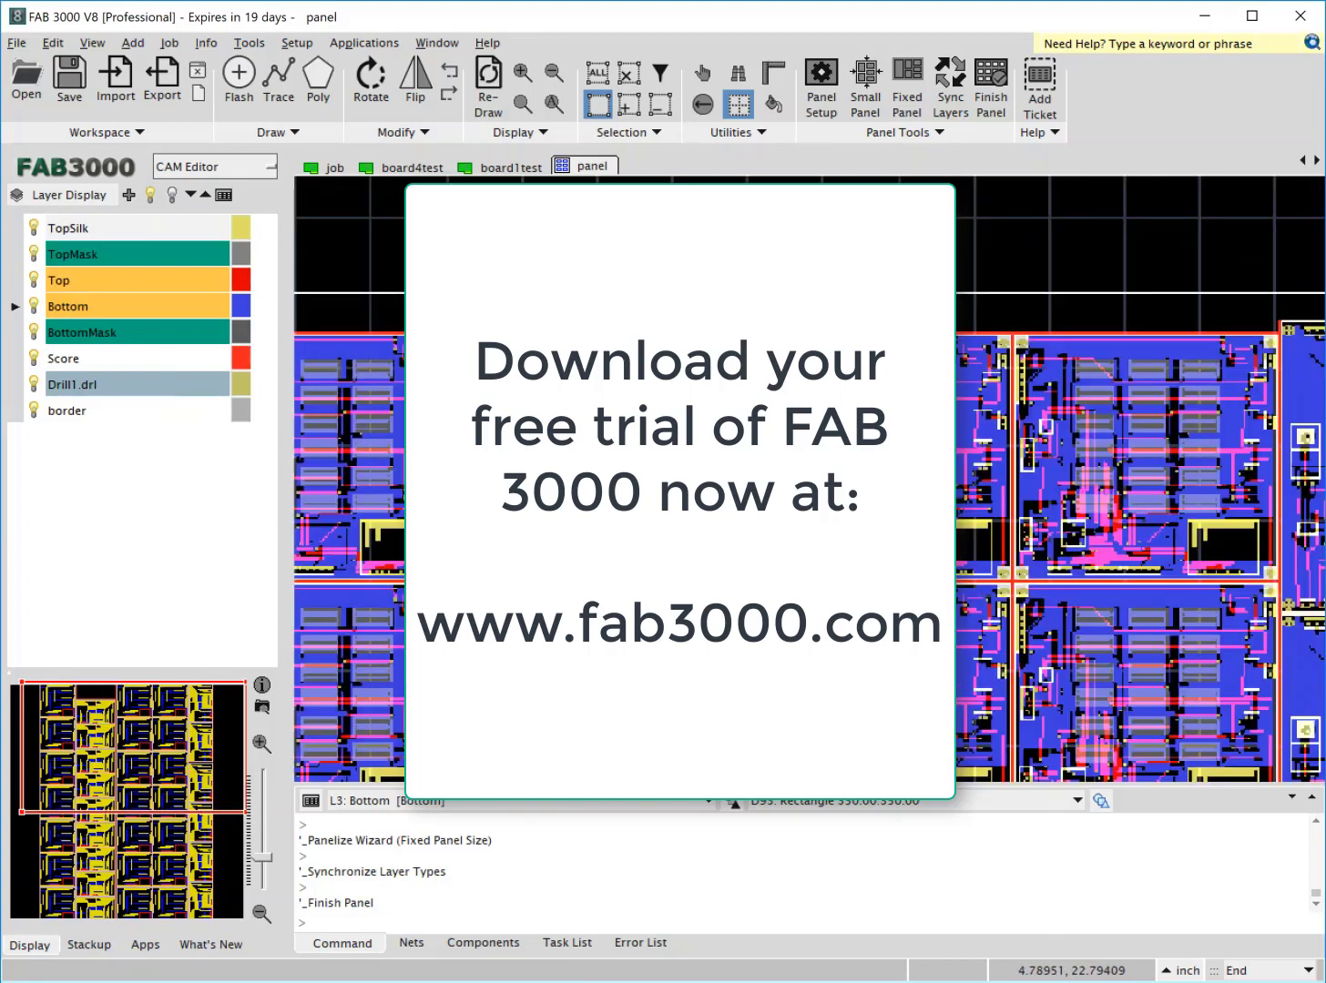